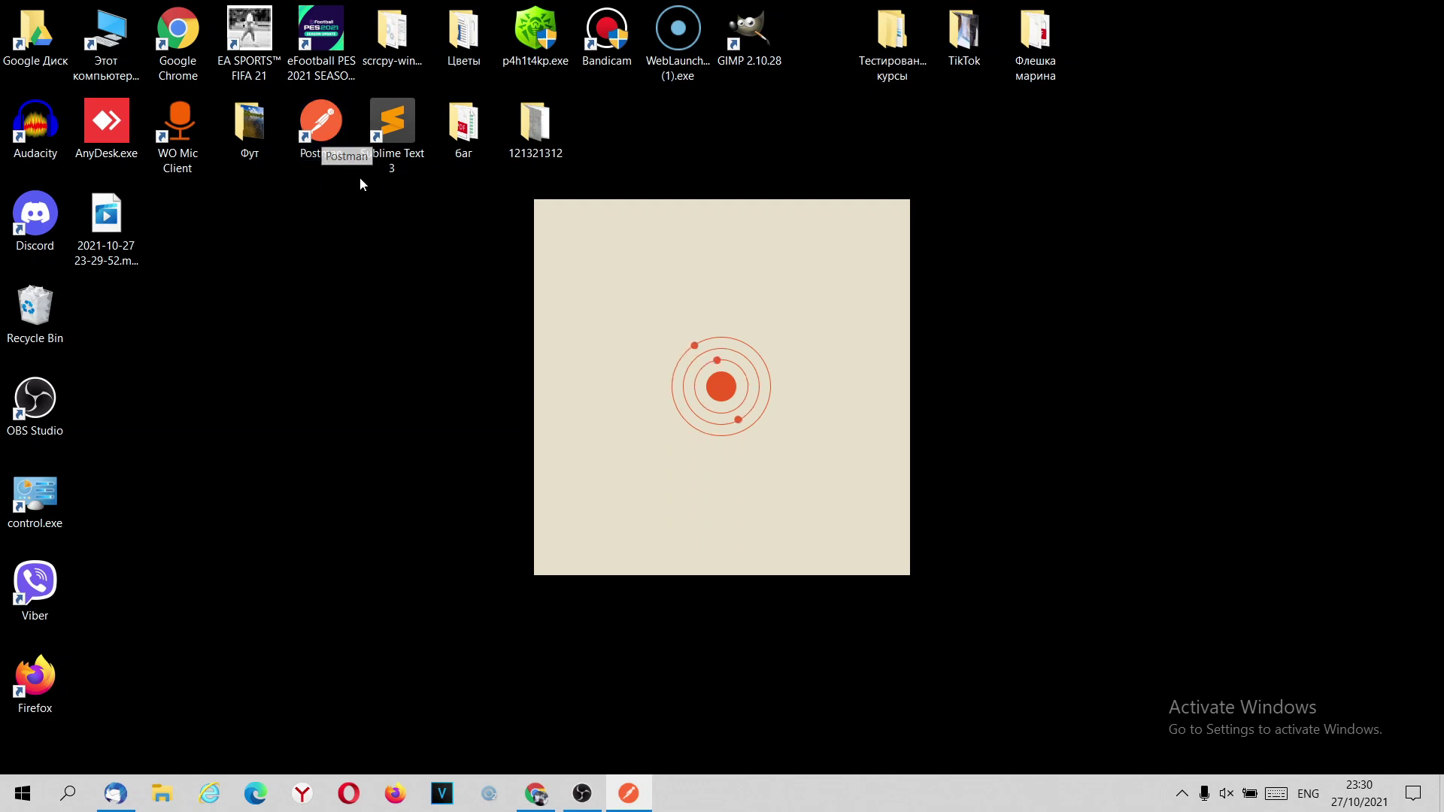
# On rozetka.com.ua, open the new-account registration form from the account icon's sign-in dialog.
pyautogui.hotkey('alt', 'Tab')
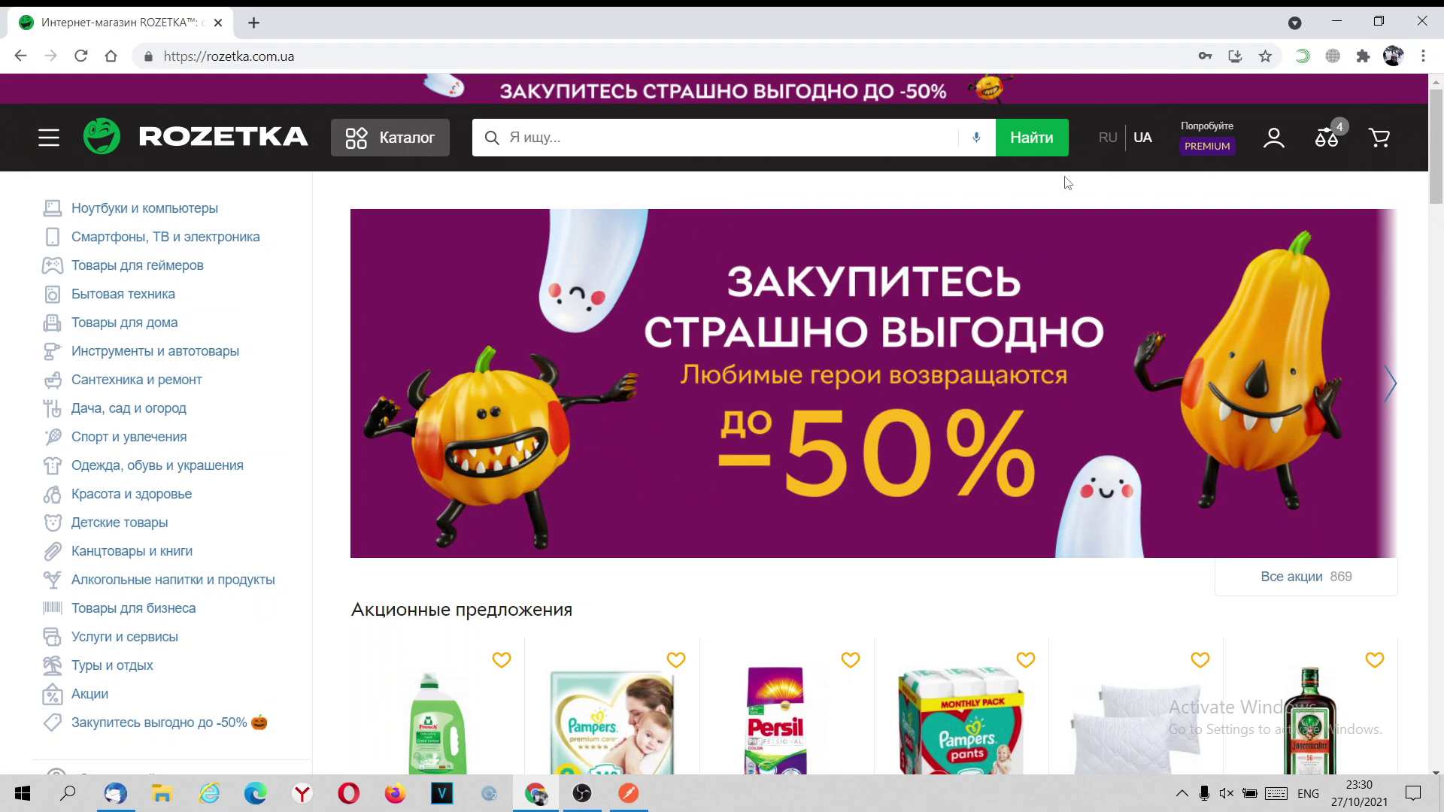
pyautogui.click(1278, 143)
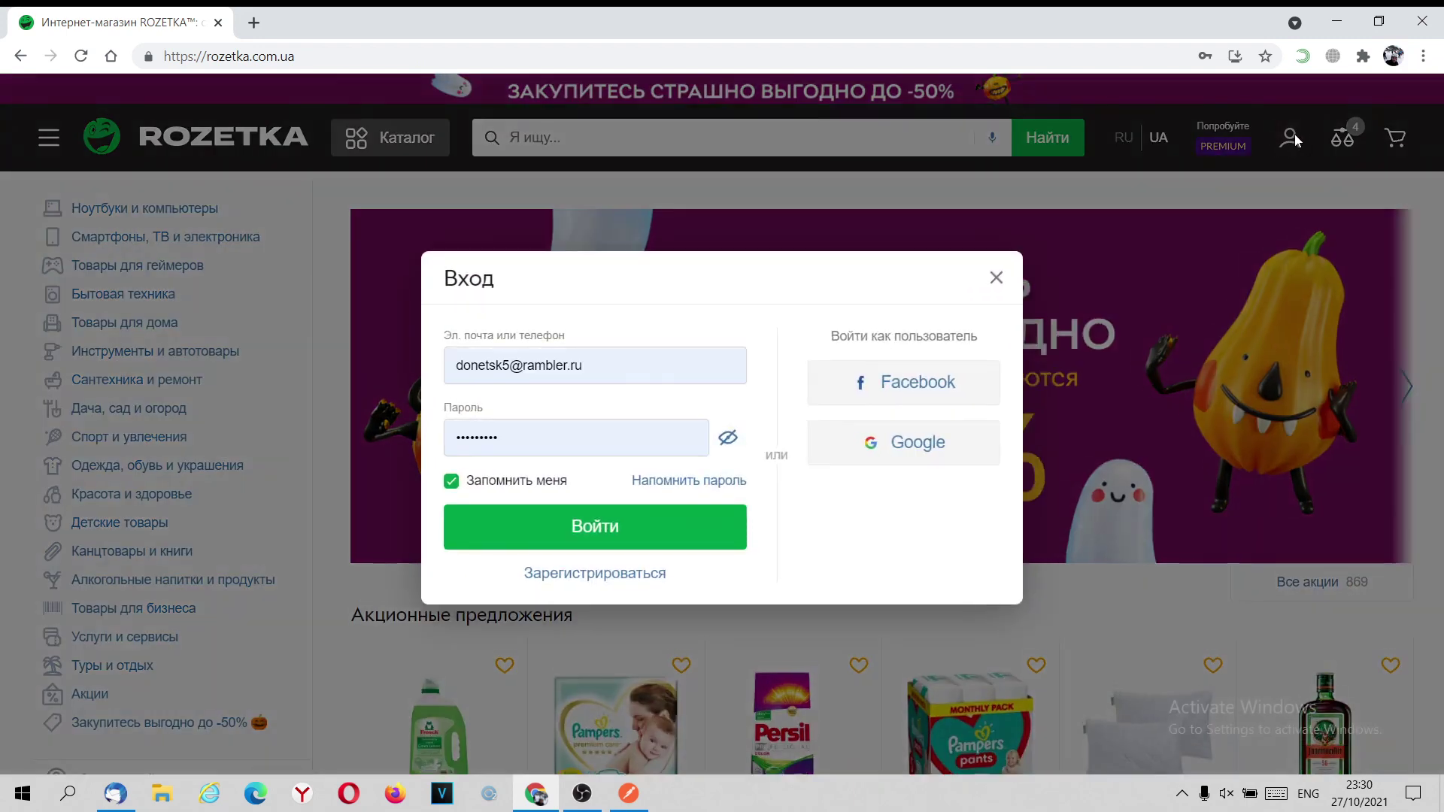
pyautogui.click(599, 578)
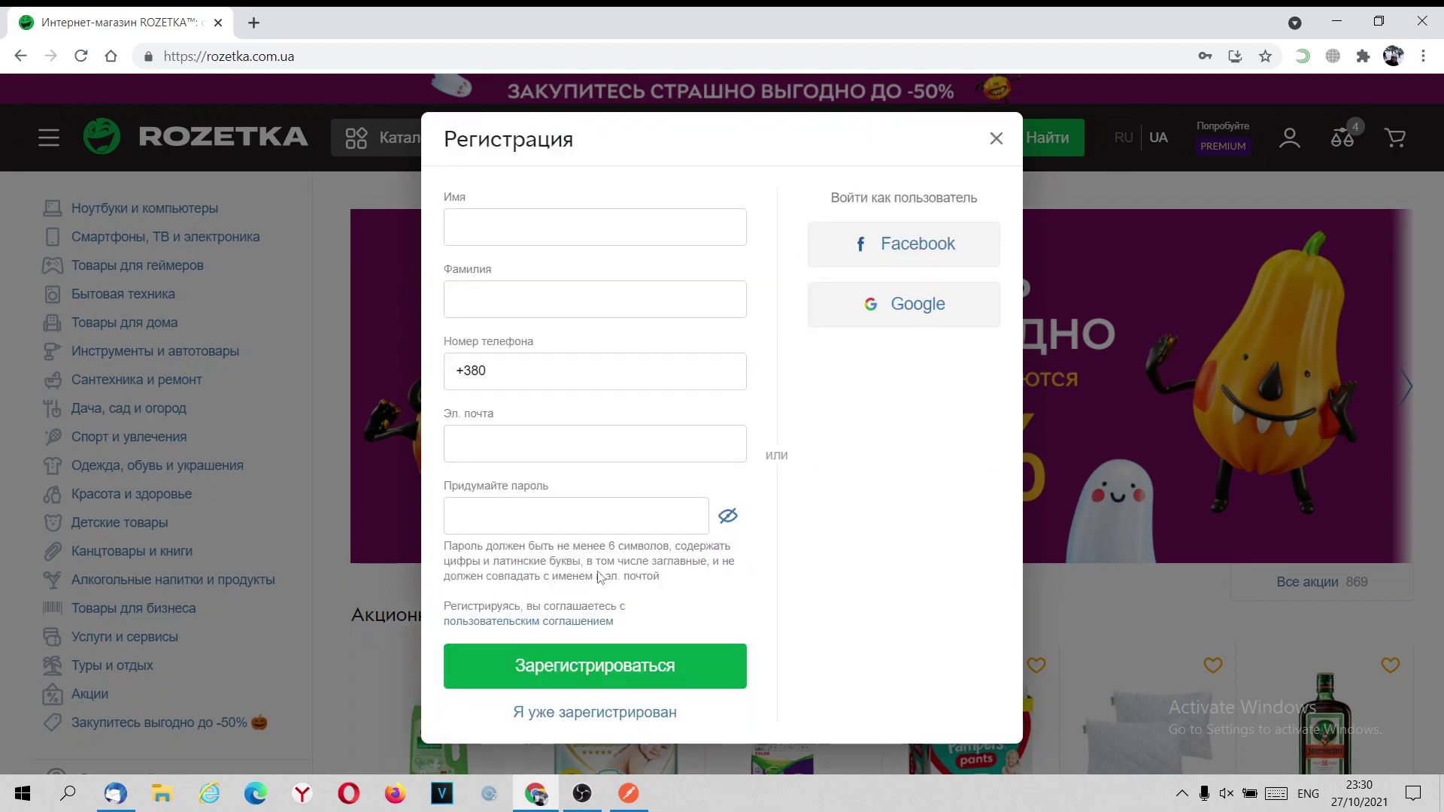
# Fill first name and surname from autofill and enter phone number 50 123 45 67.
pyautogui.click(514, 228)
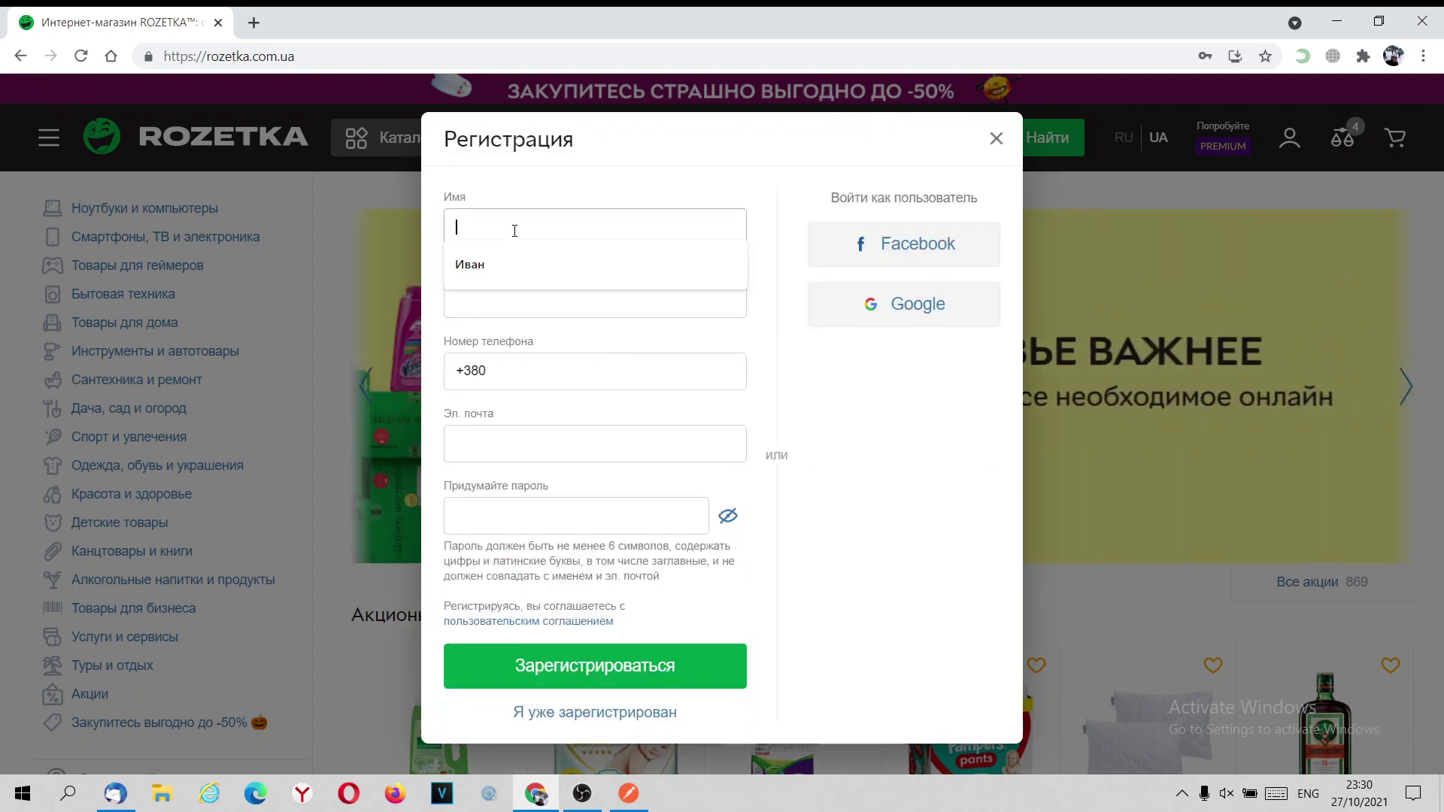
pyautogui.click(509, 271)
pyautogui.click(493, 306)
pyautogui.click(488, 336)
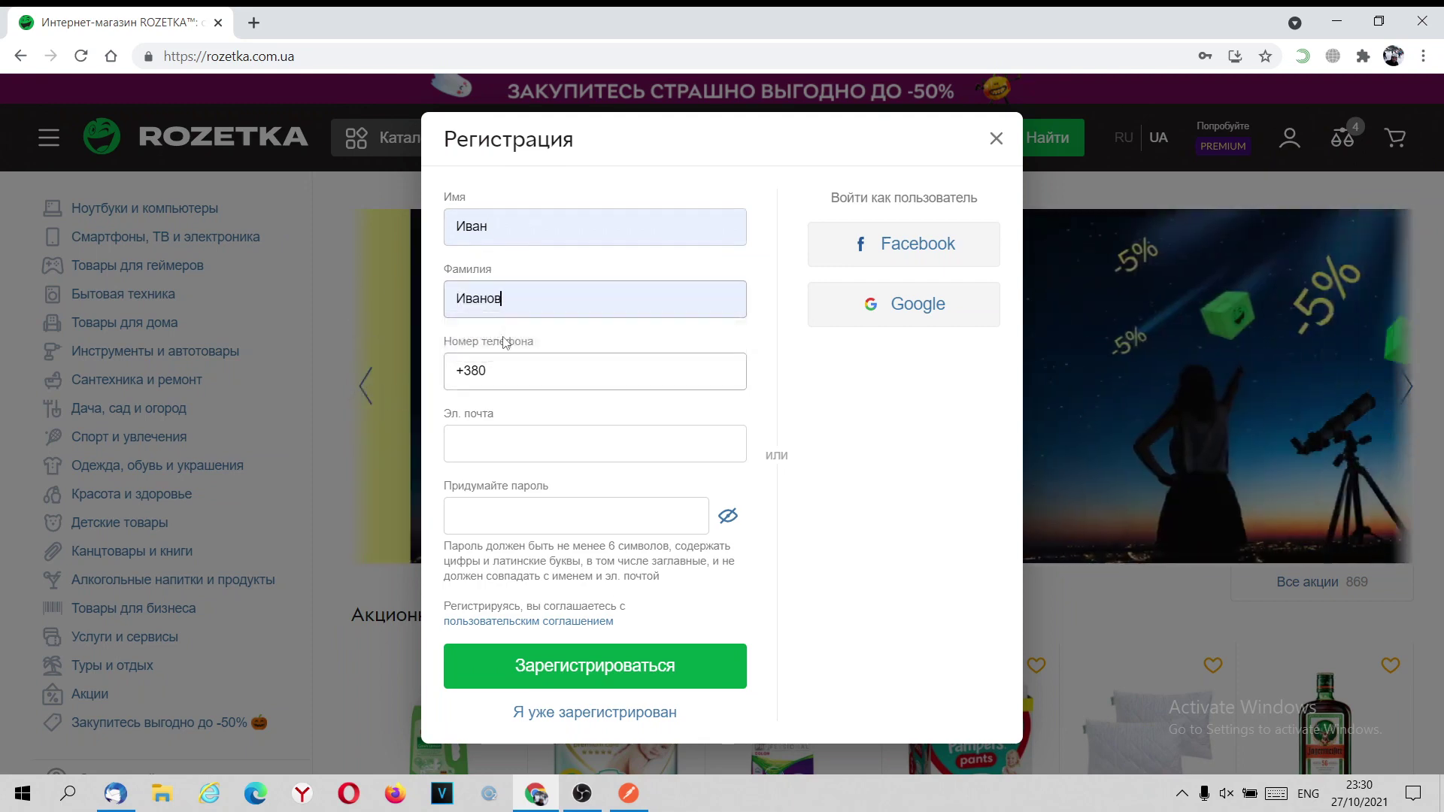
pyautogui.click(522, 371)
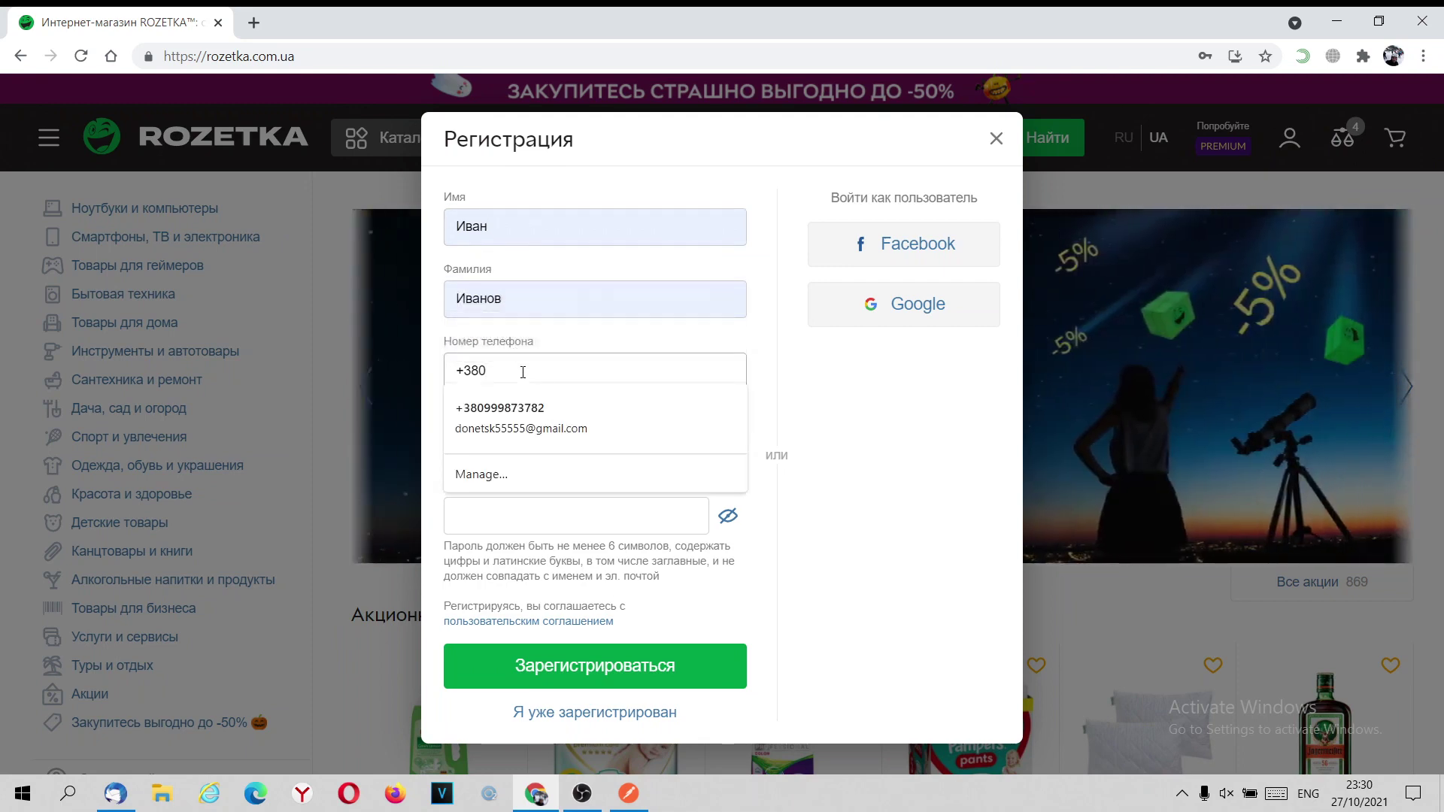
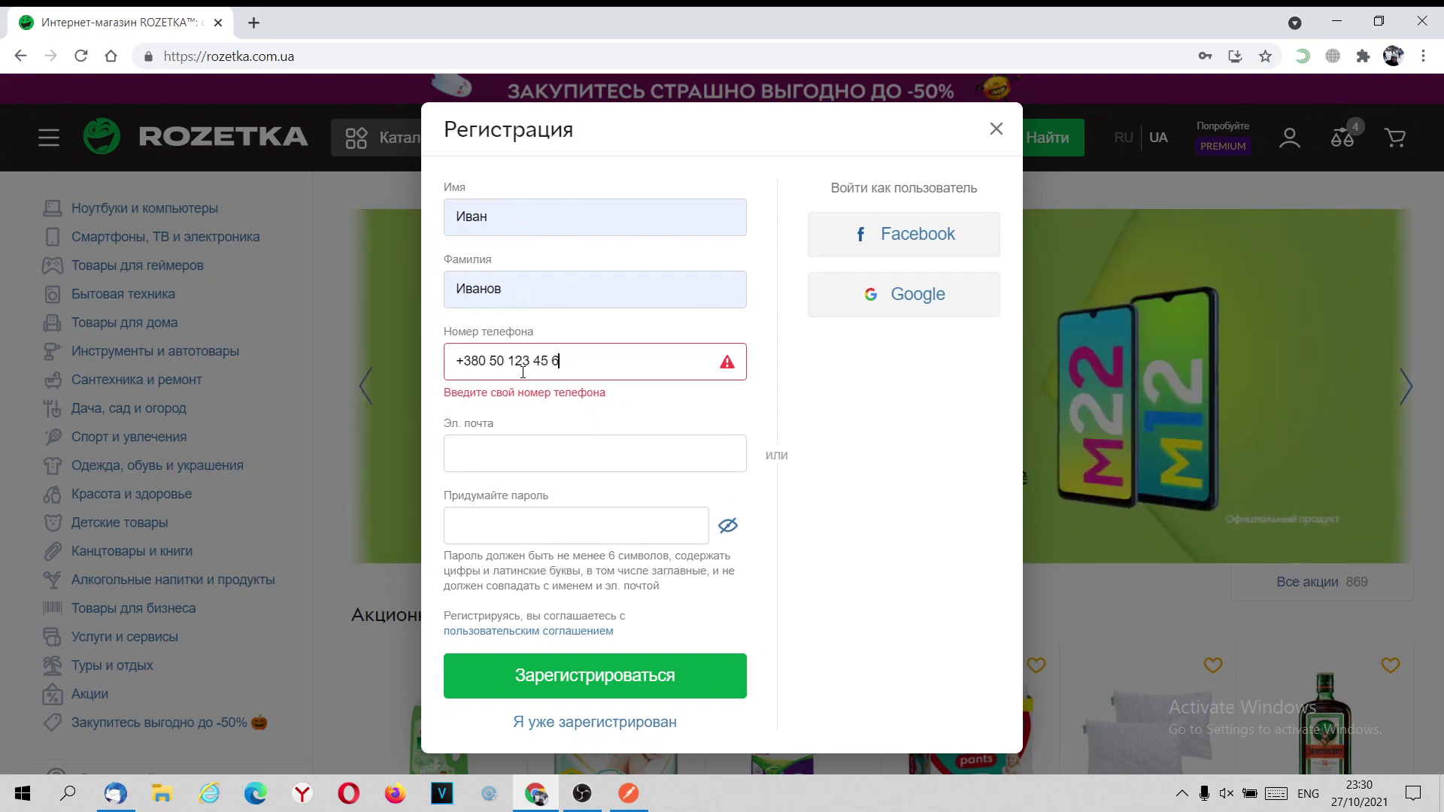
pyautogui.click(516, 445)
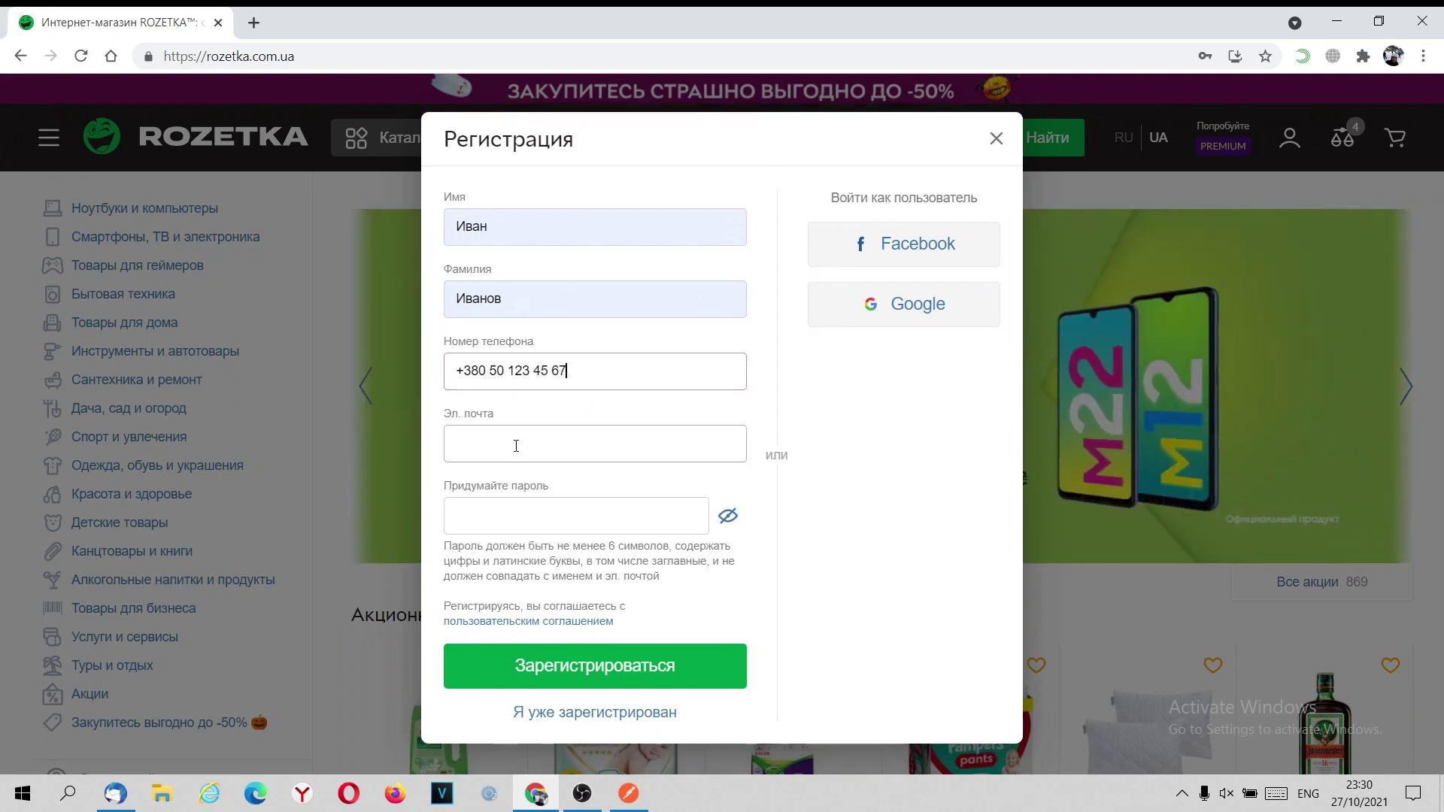
pyautogui.press('Down')
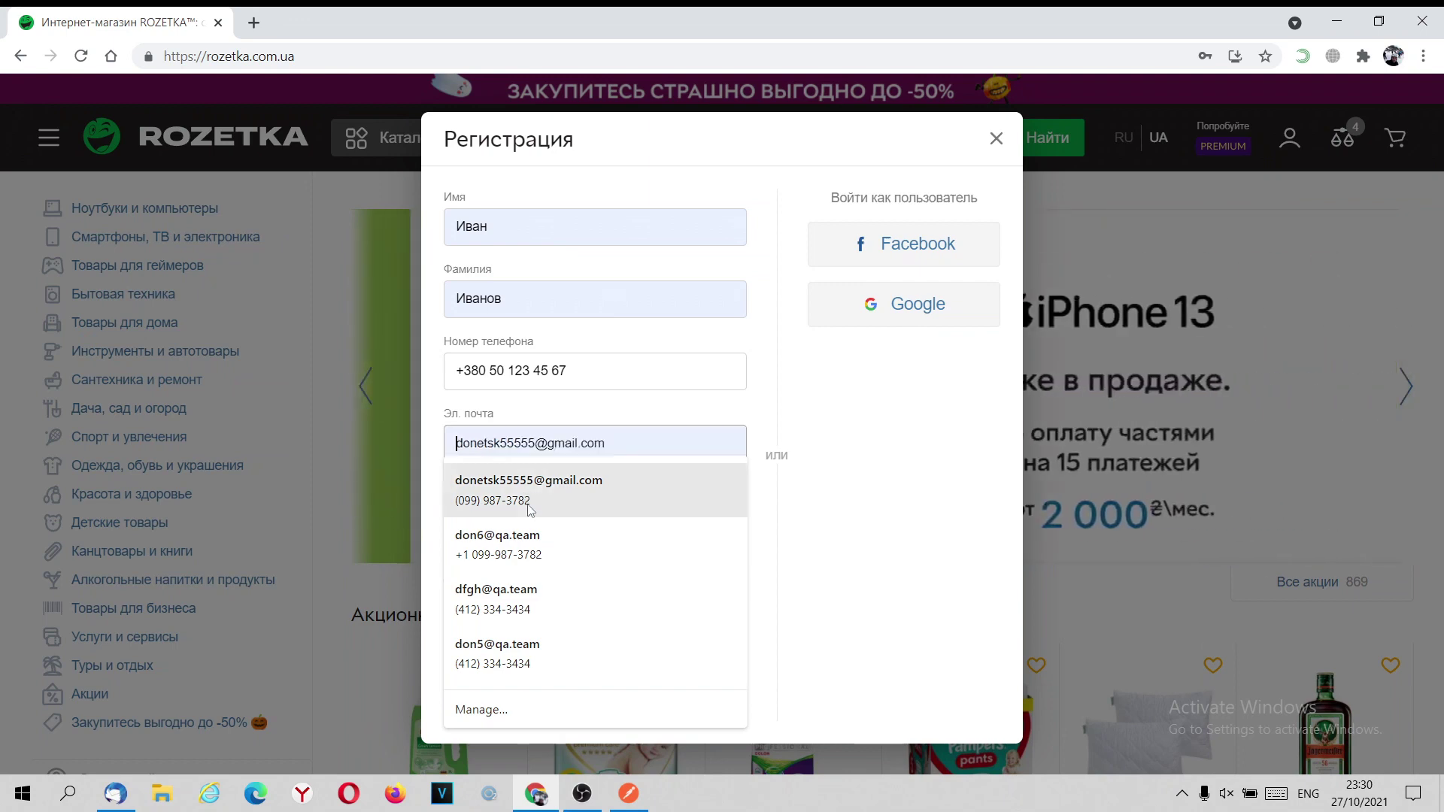
pyautogui.press('Down')
pyautogui.press('Return')
pyautogui.moveTo(488, 447); pyautogui.dragTo(439, 448)
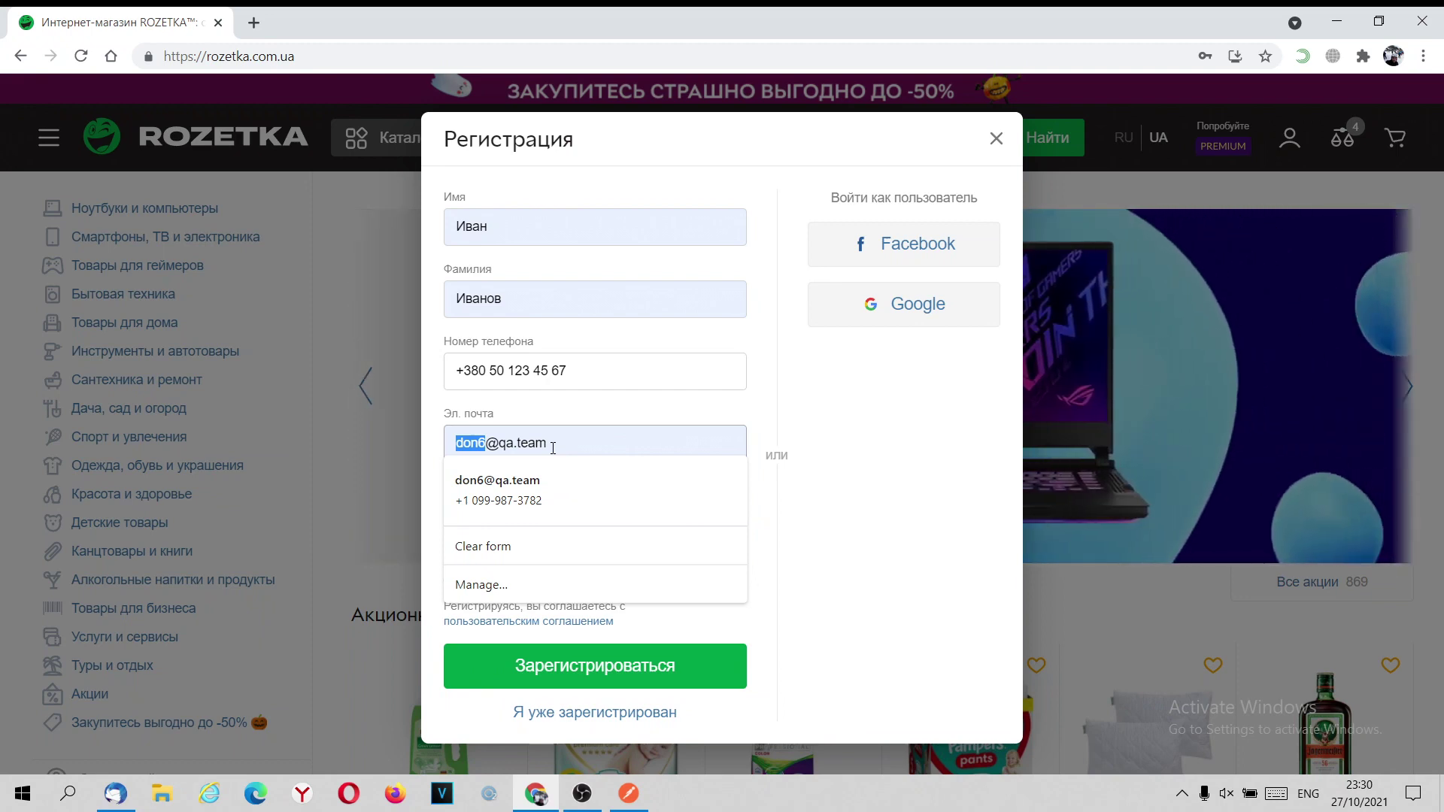
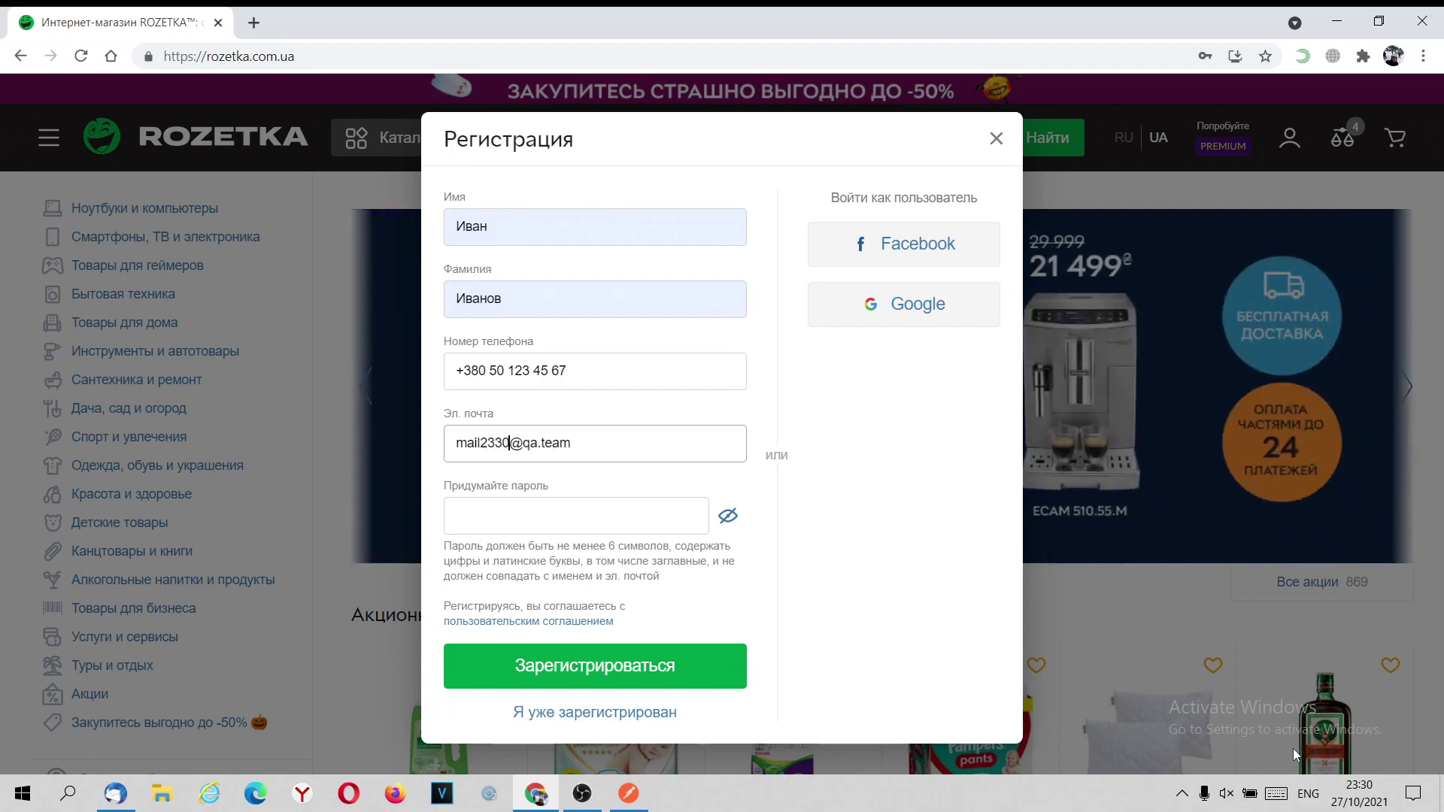
pyautogui.doubleClick(643, 443)
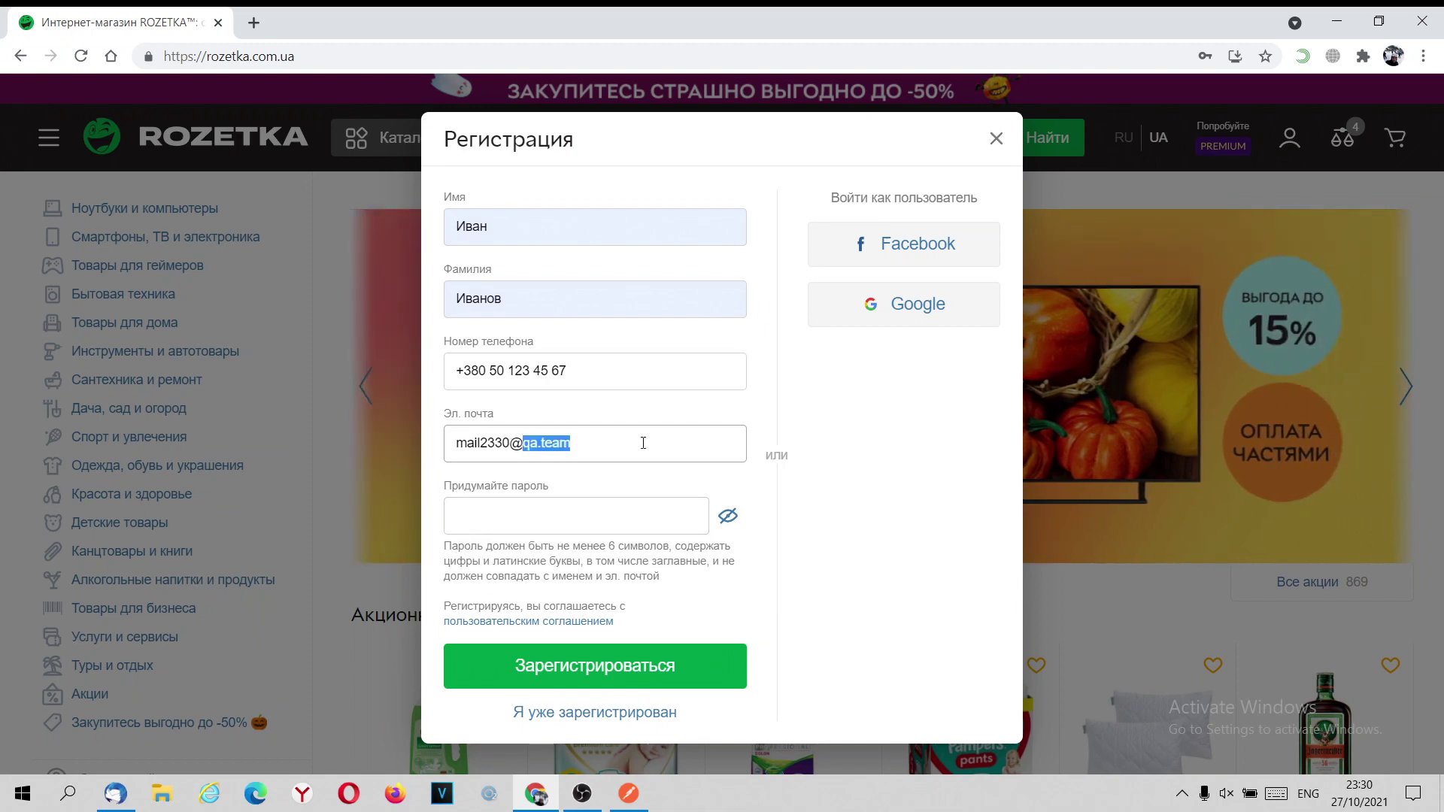
# Change the e-mail domain to gmail.com, enter the account password and show it in plain text.
pyautogui.write('gmail')
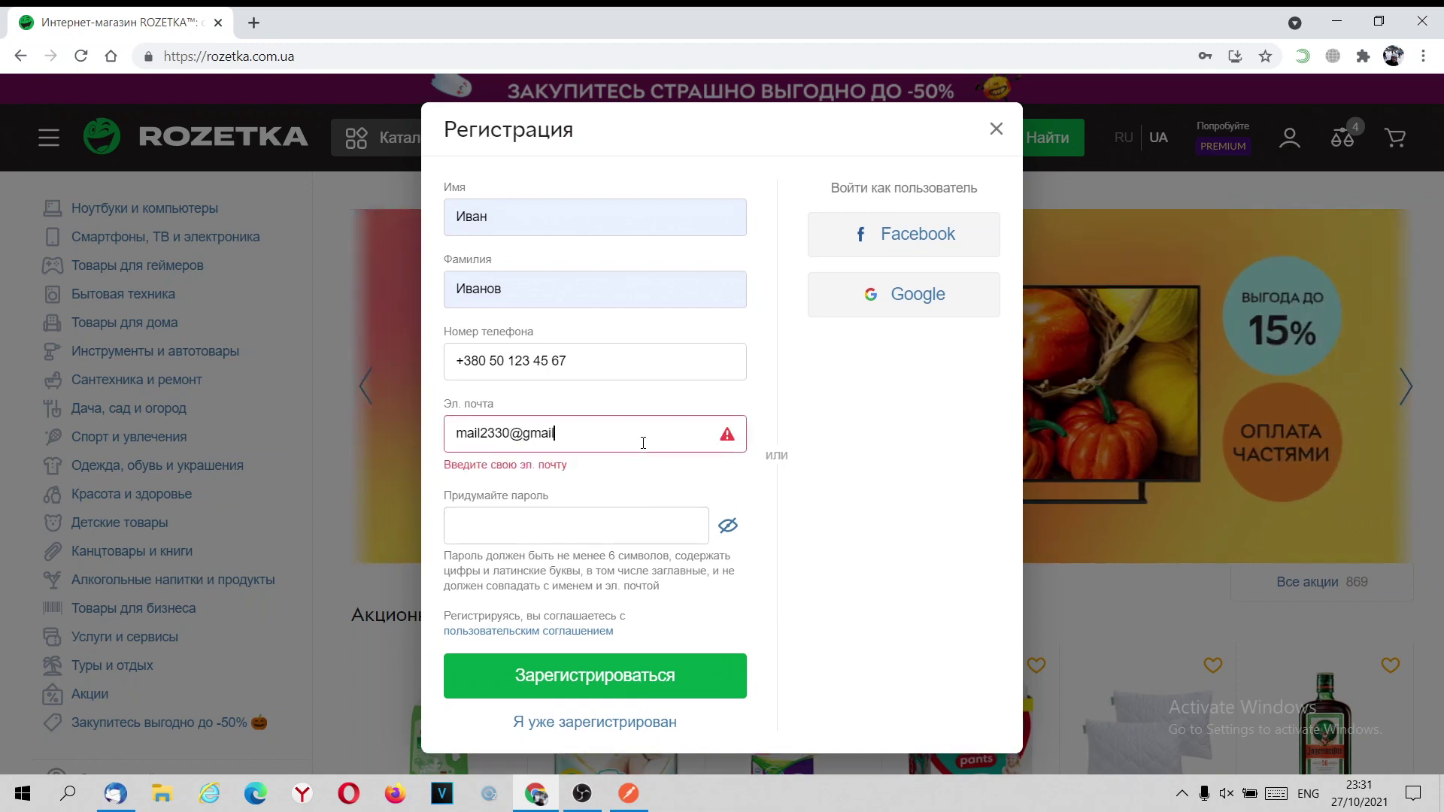
pyautogui.write('.com')
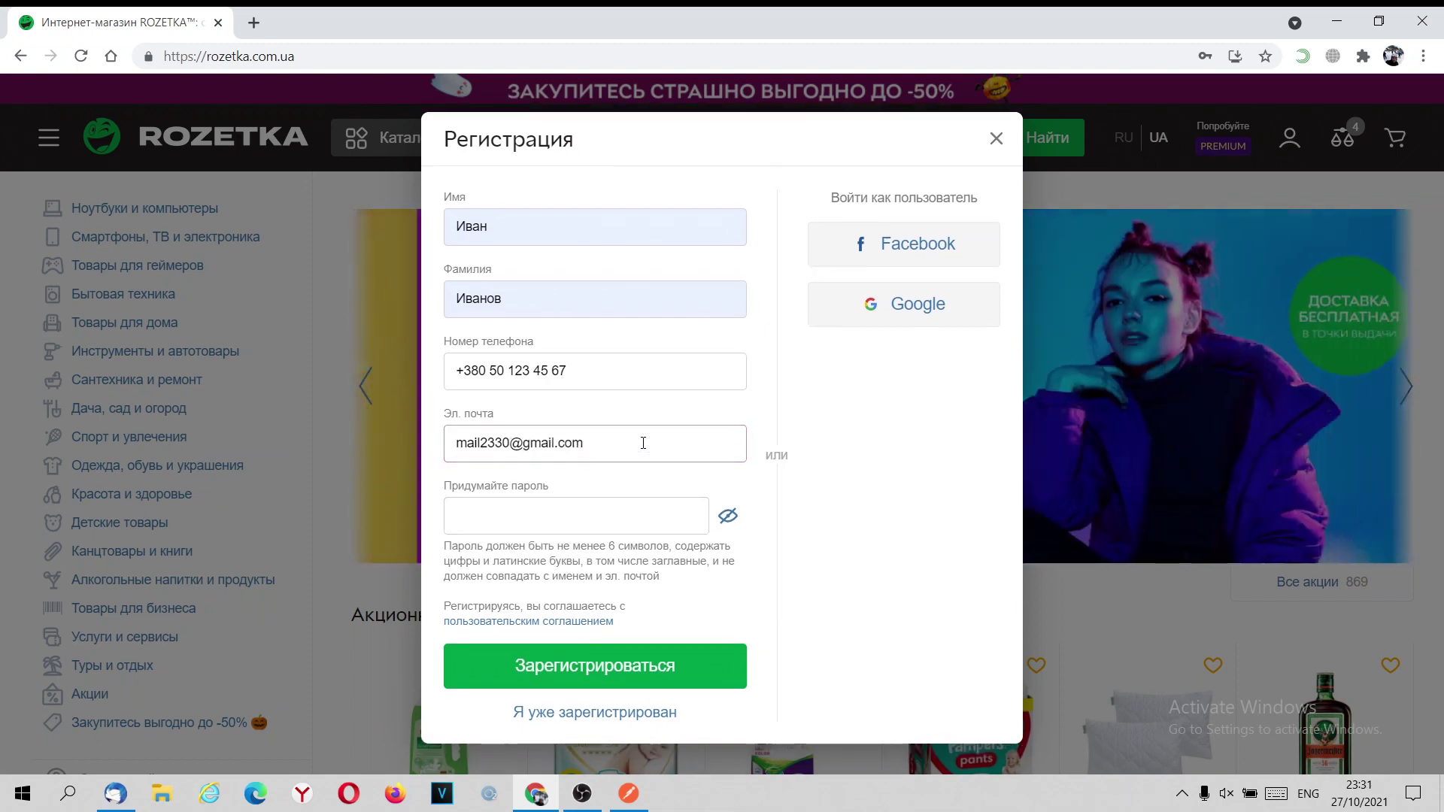
pyautogui.click(611, 501)
pyautogui.write('1')
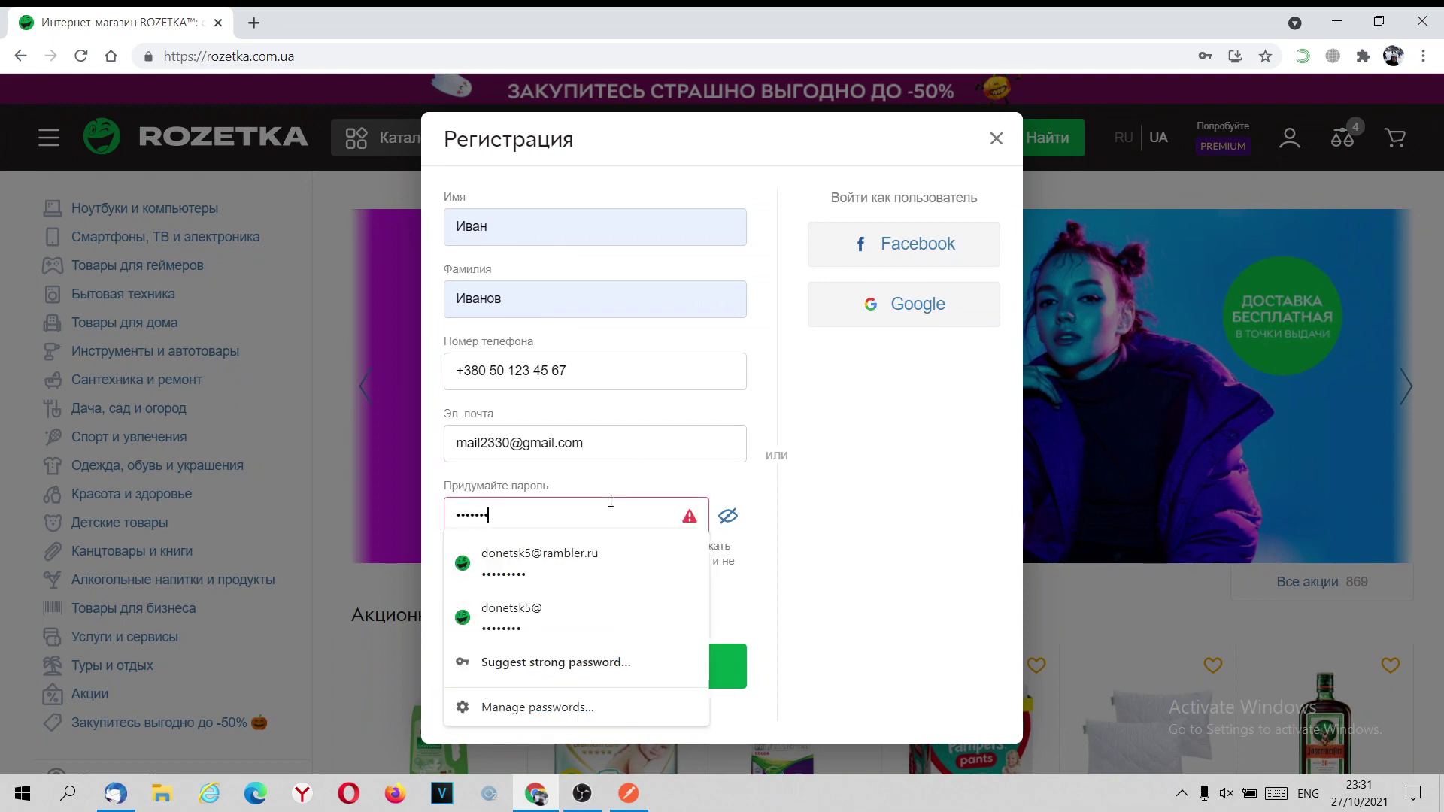
pyautogui.write('qwert')
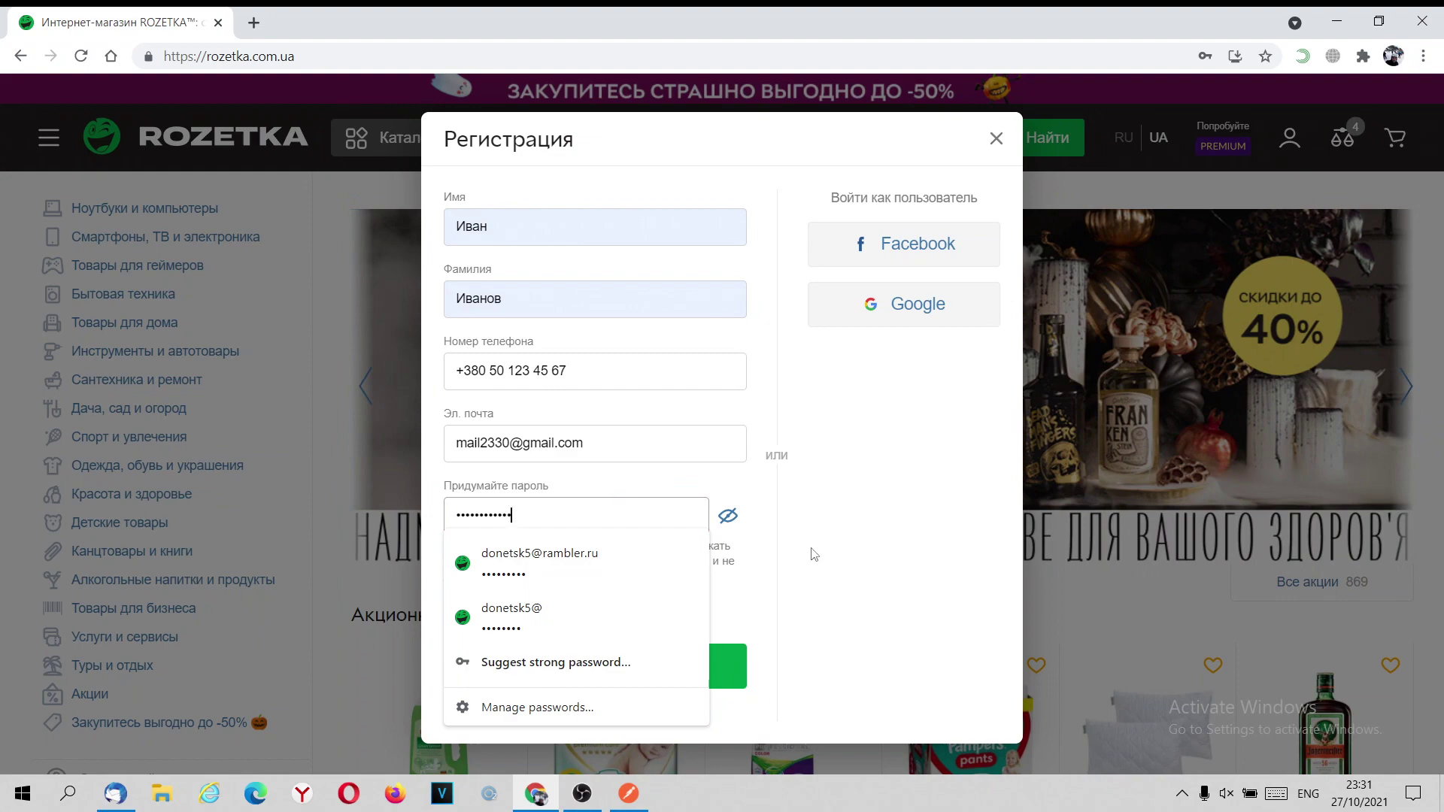
pyautogui.click(814, 554)
pyautogui.click(728, 515)
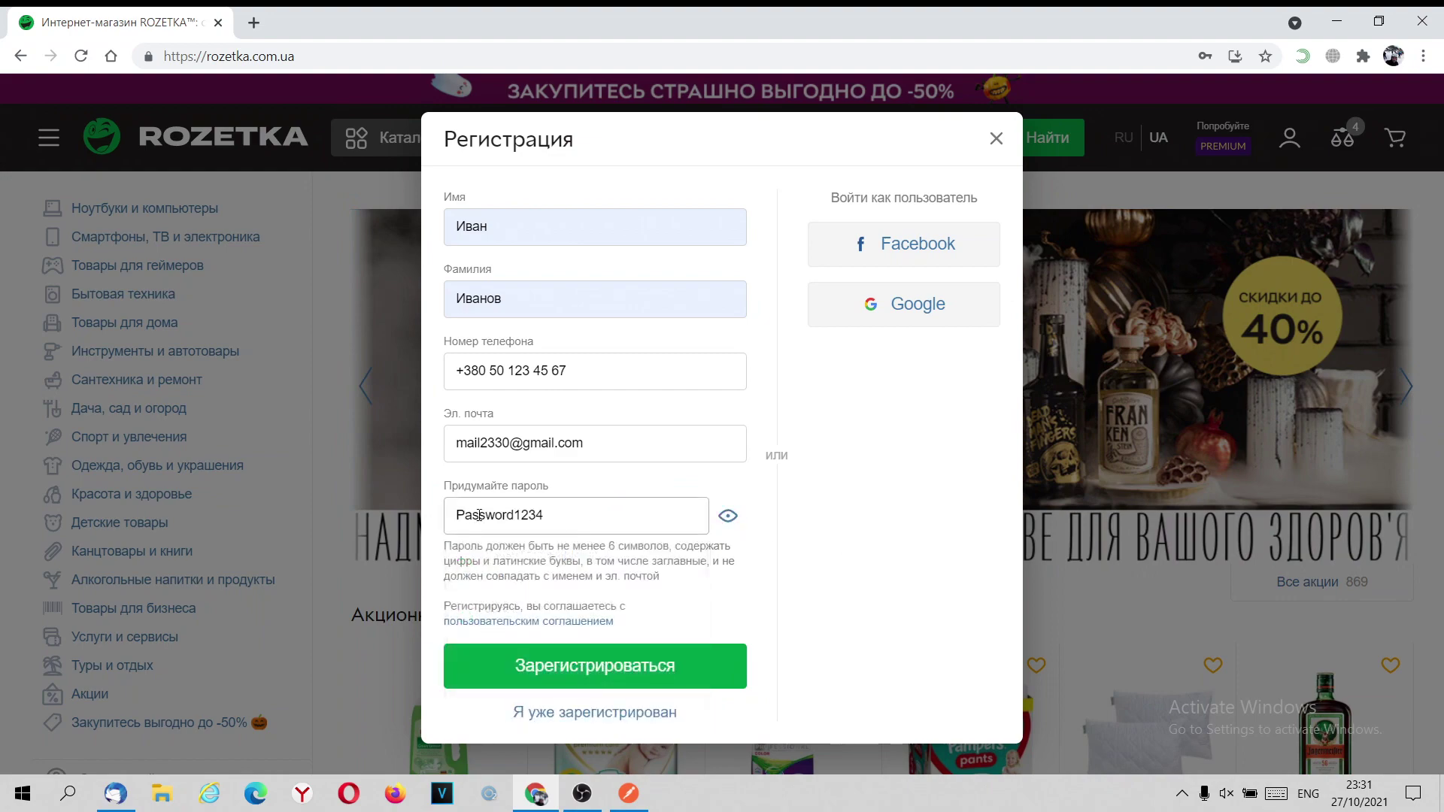
pyautogui.click(582, 794)
pyautogui.click(537, 795)
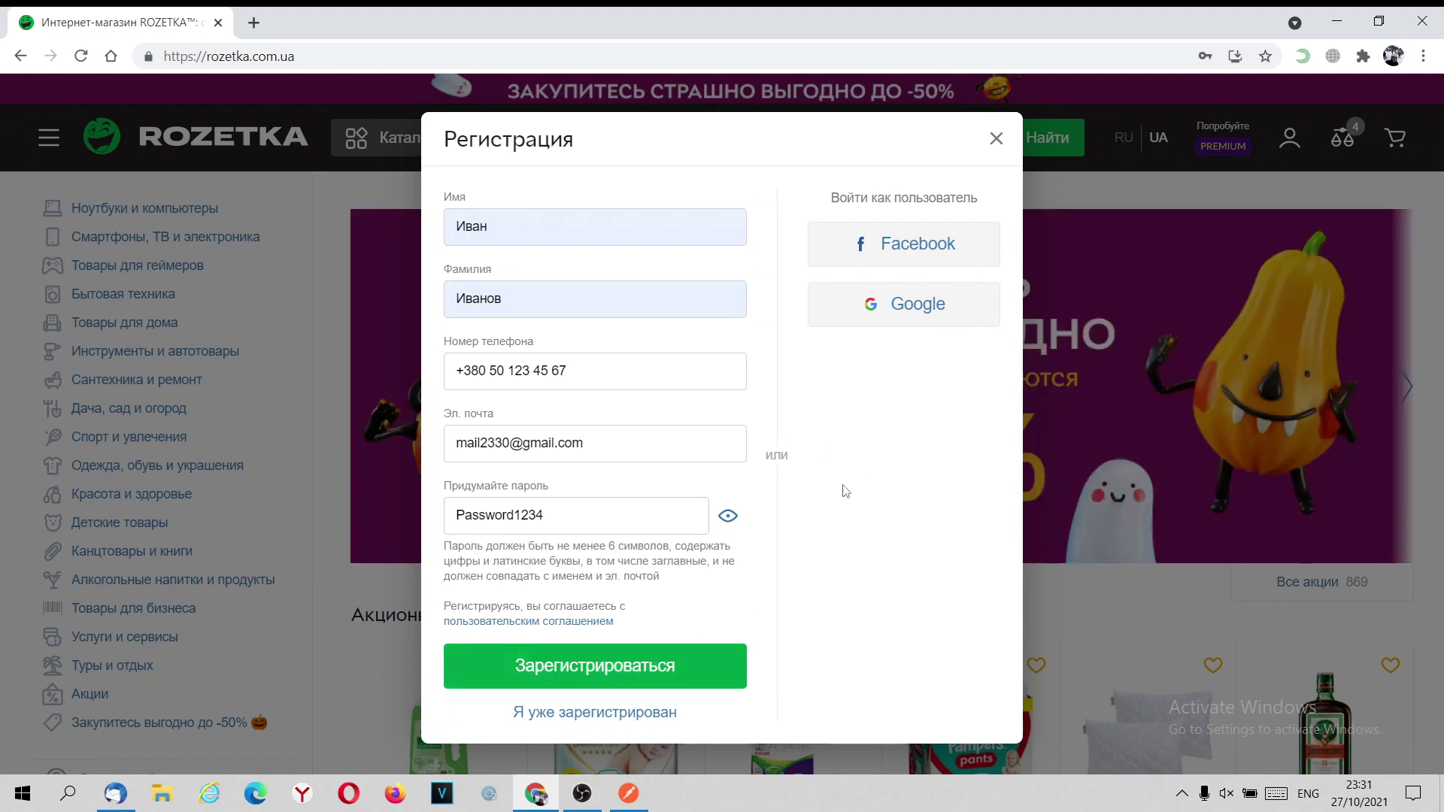
# Open DevTools via Inspect and resize the browser window so DevTools sits beside the page.
pyautogui.rightClick(843, 503)
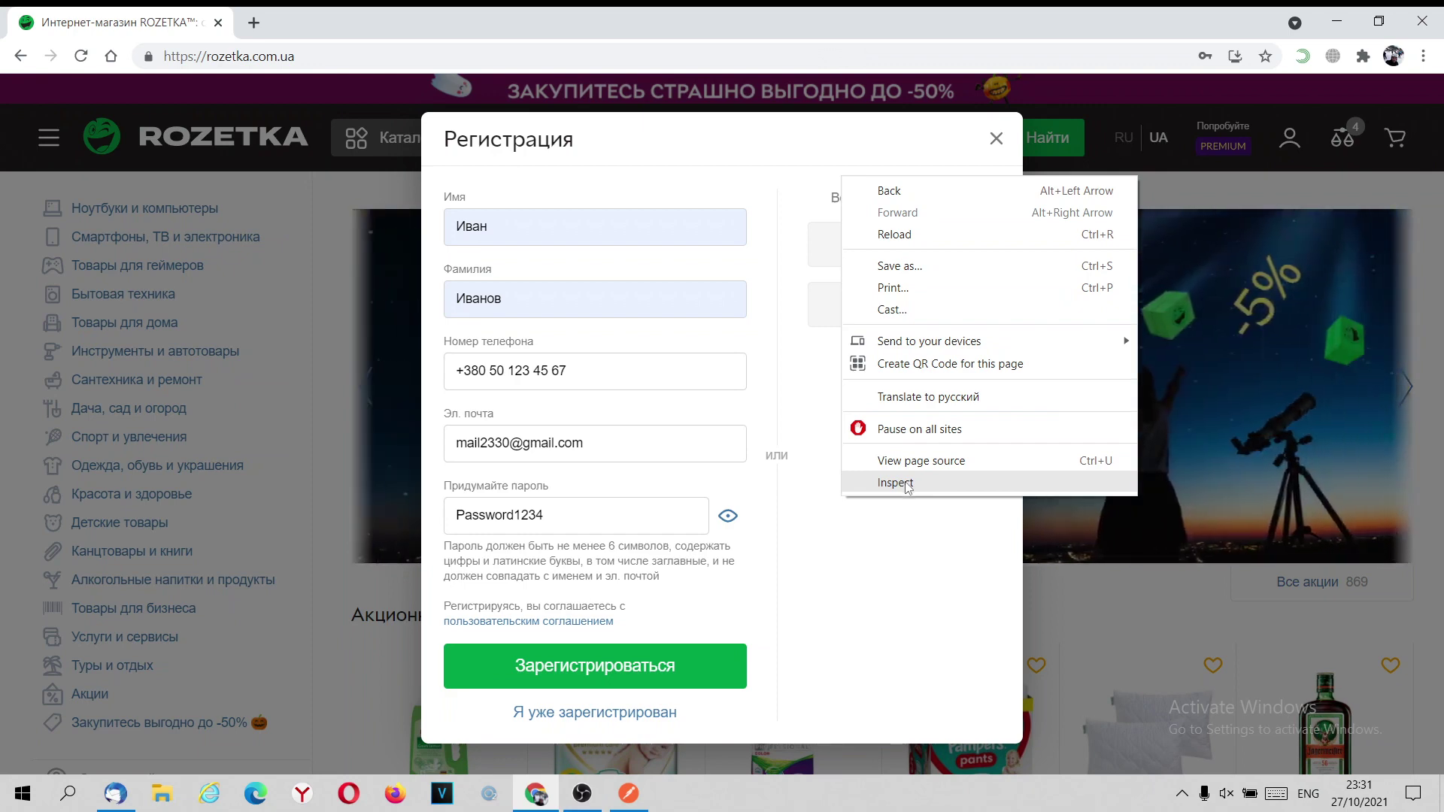
pyautogui.click(916, 487)
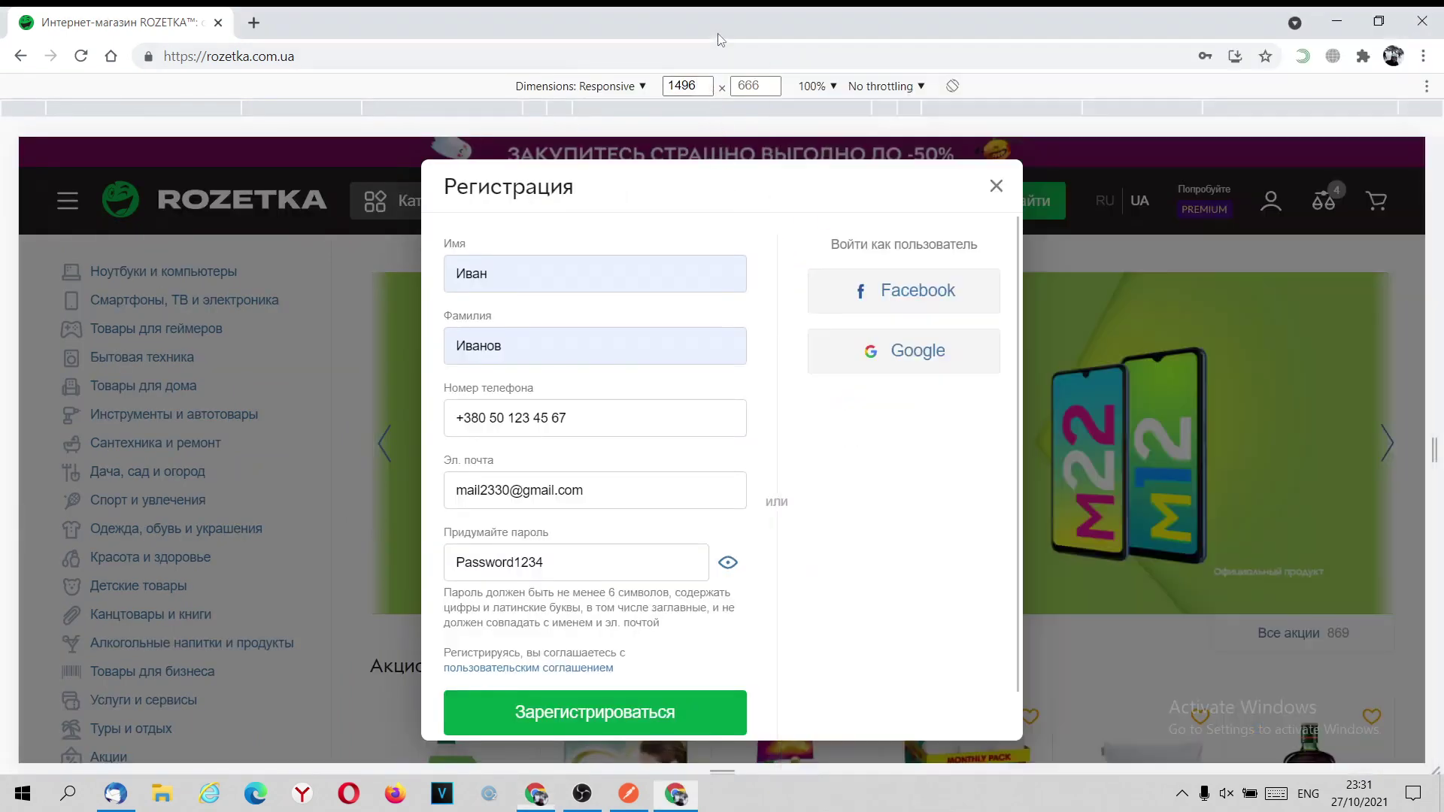
pyautogui.click(1437, 307)
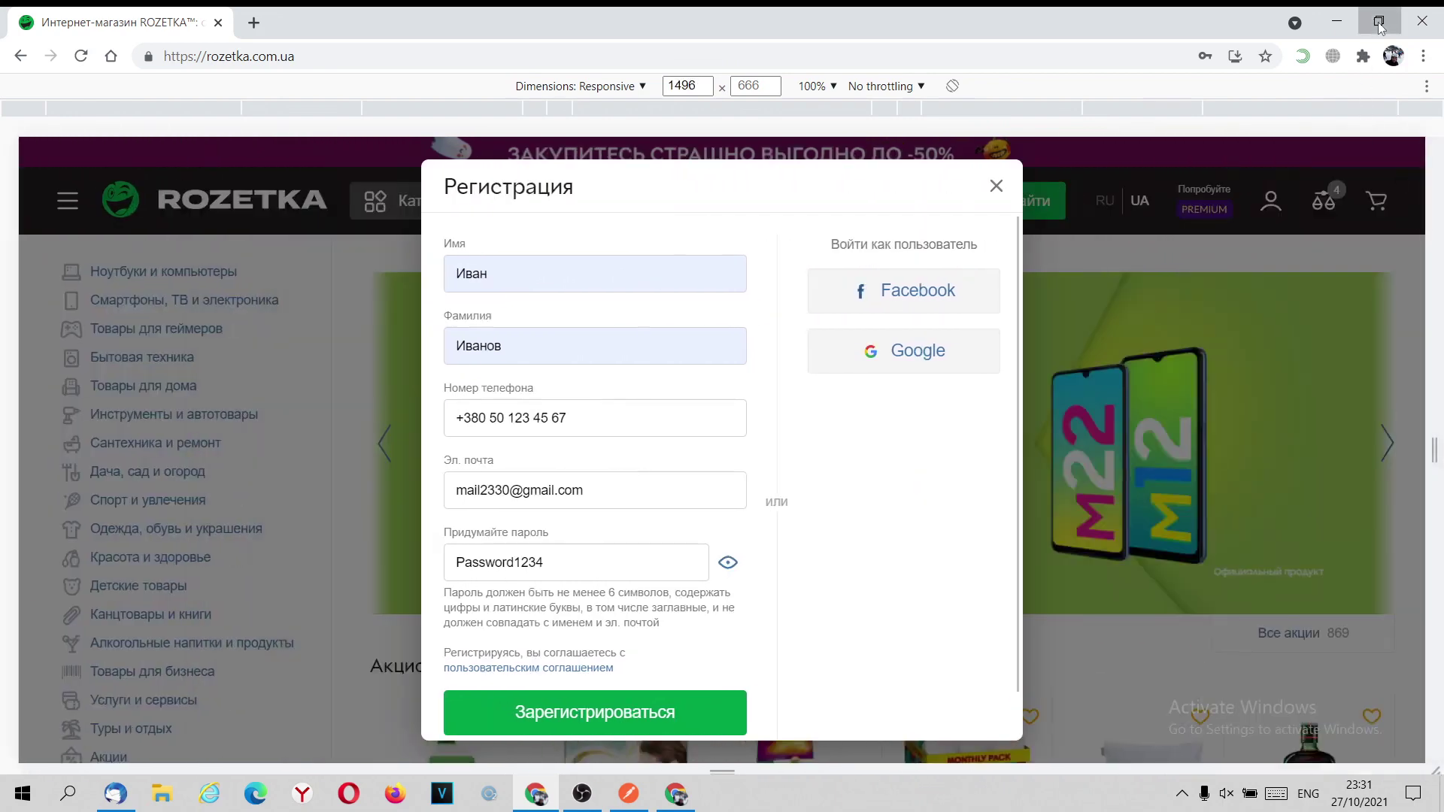
pyautogui.click(1379, 21)
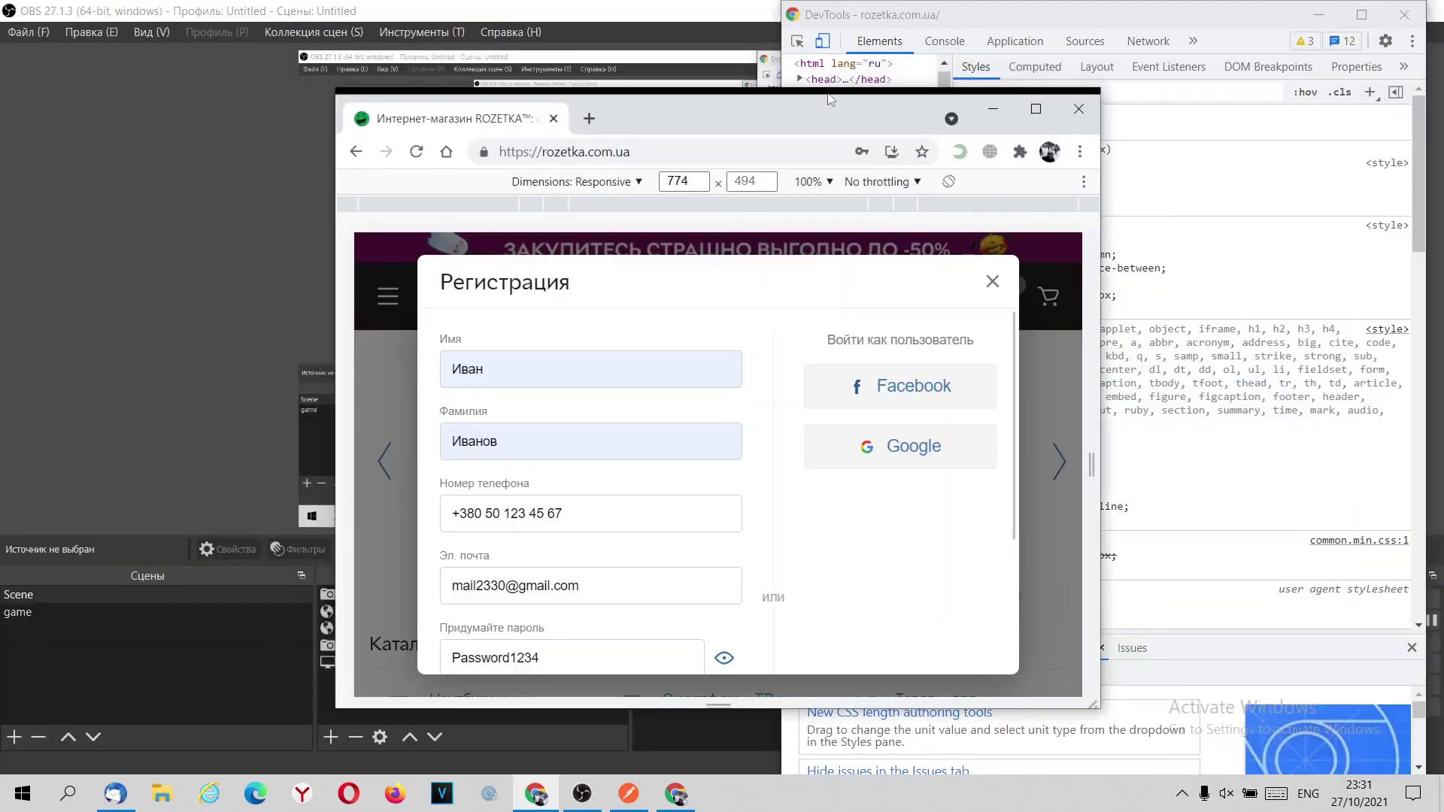
pyautogui.moveTo(828, 89); pyautogui.dragTo(828, 2)
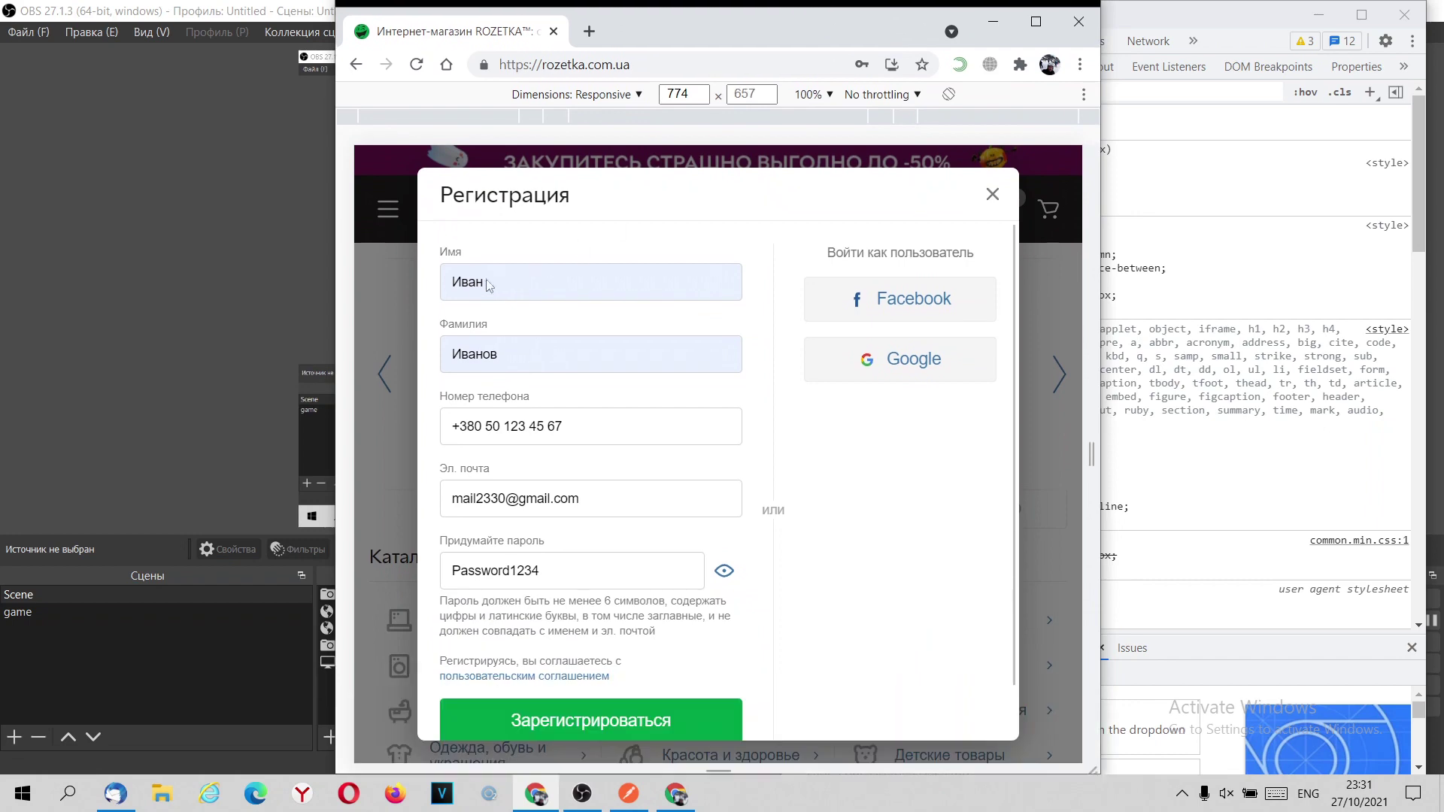
pyautogui.moveTo(334, 348); pyautogui.dragTo(1, 348)
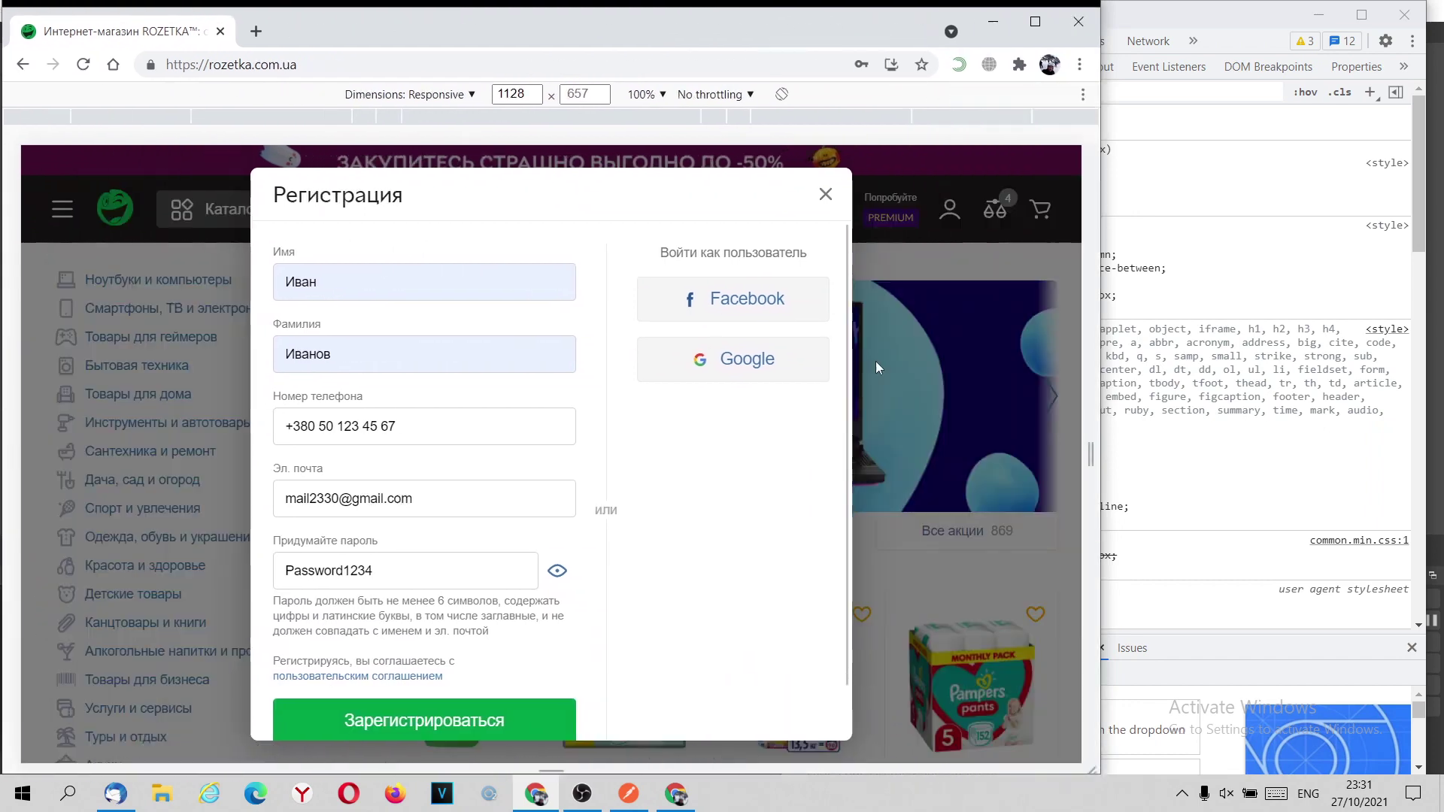
pyautogui.moveTo(1081, 413); pyautogui.dragTo(784, 447)
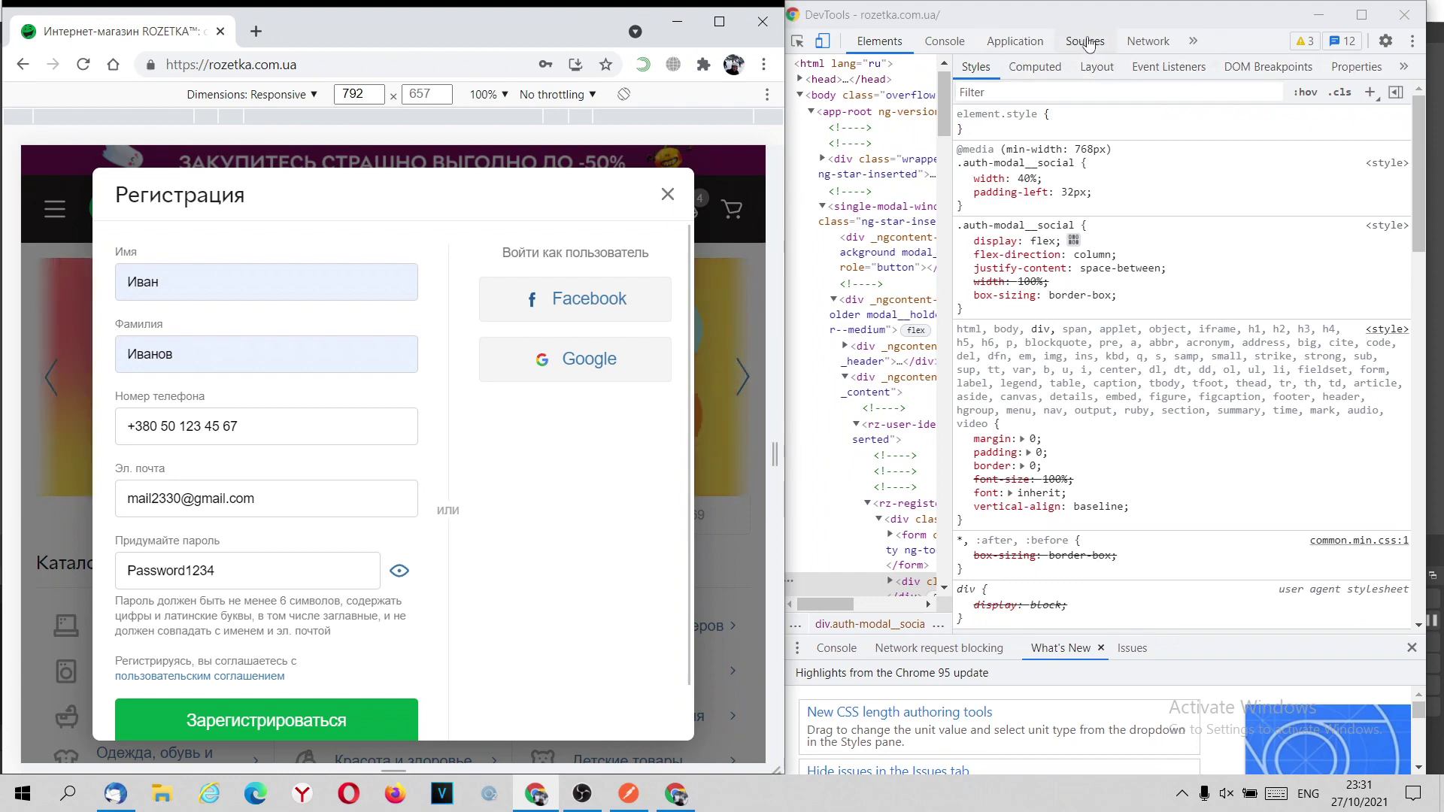
# Clear the Network log, submit the registration form and open the signup-phone request.
pyautogui.click(1144, 42)
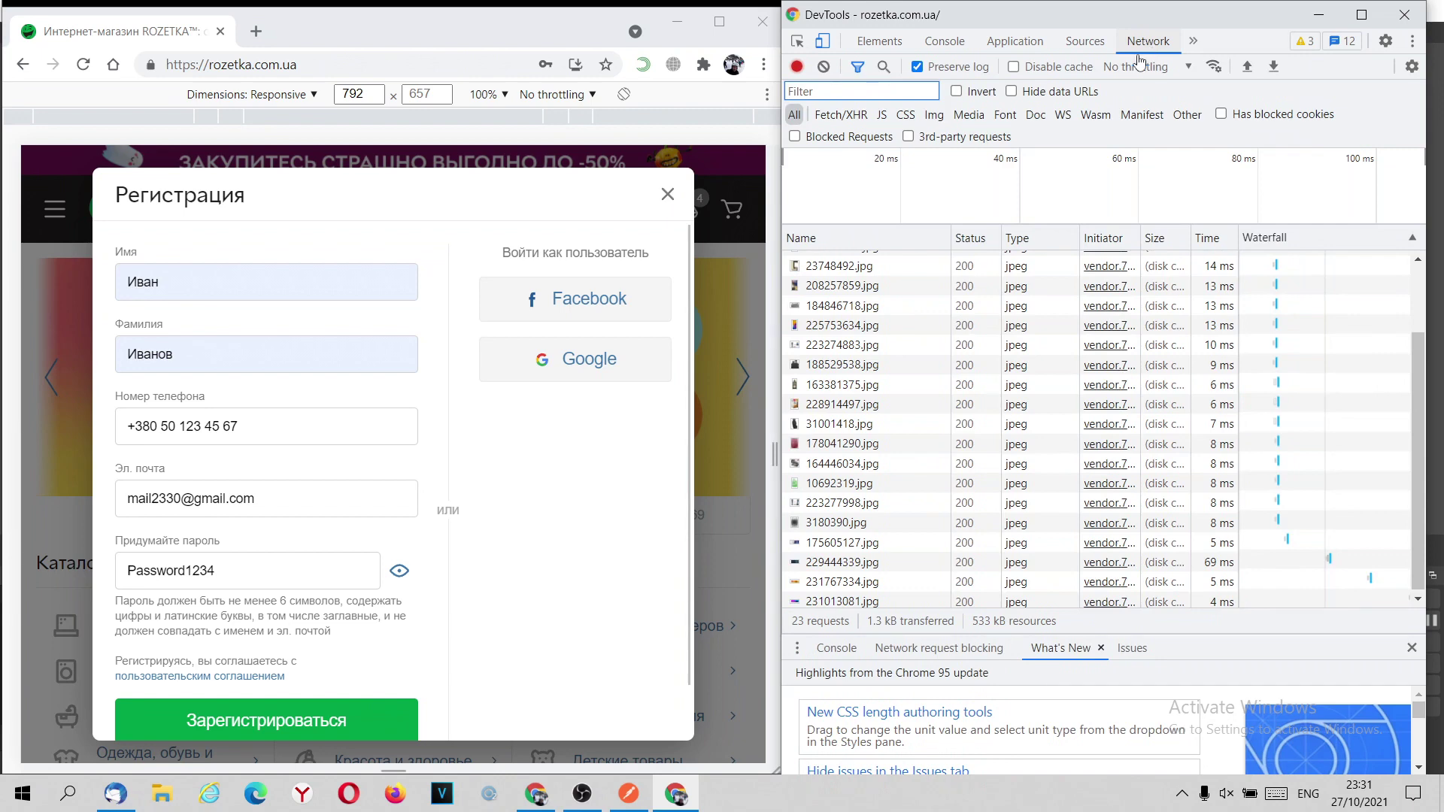
pyautogui.scroll(3, 890, 322)
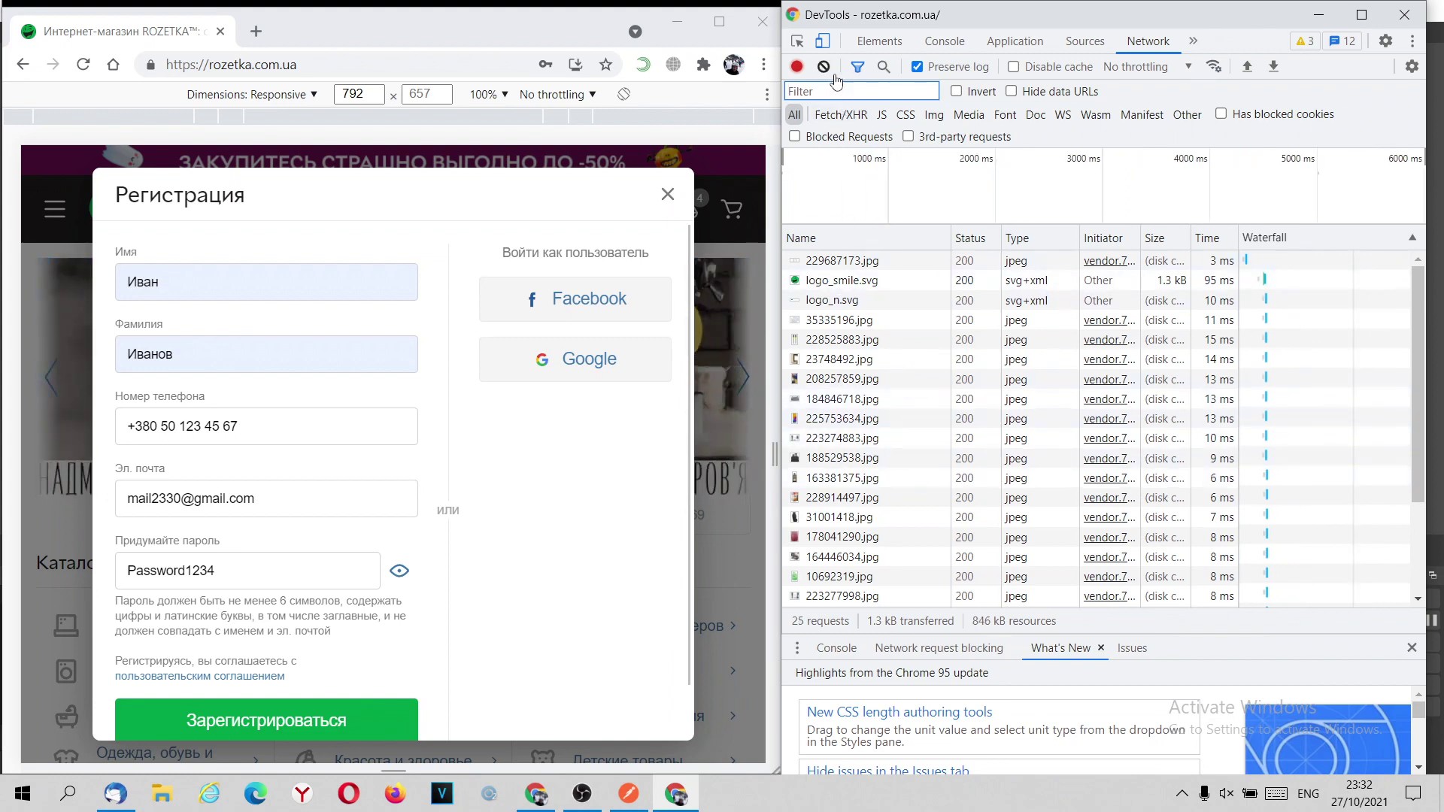
pyautogui.click(824, 67)
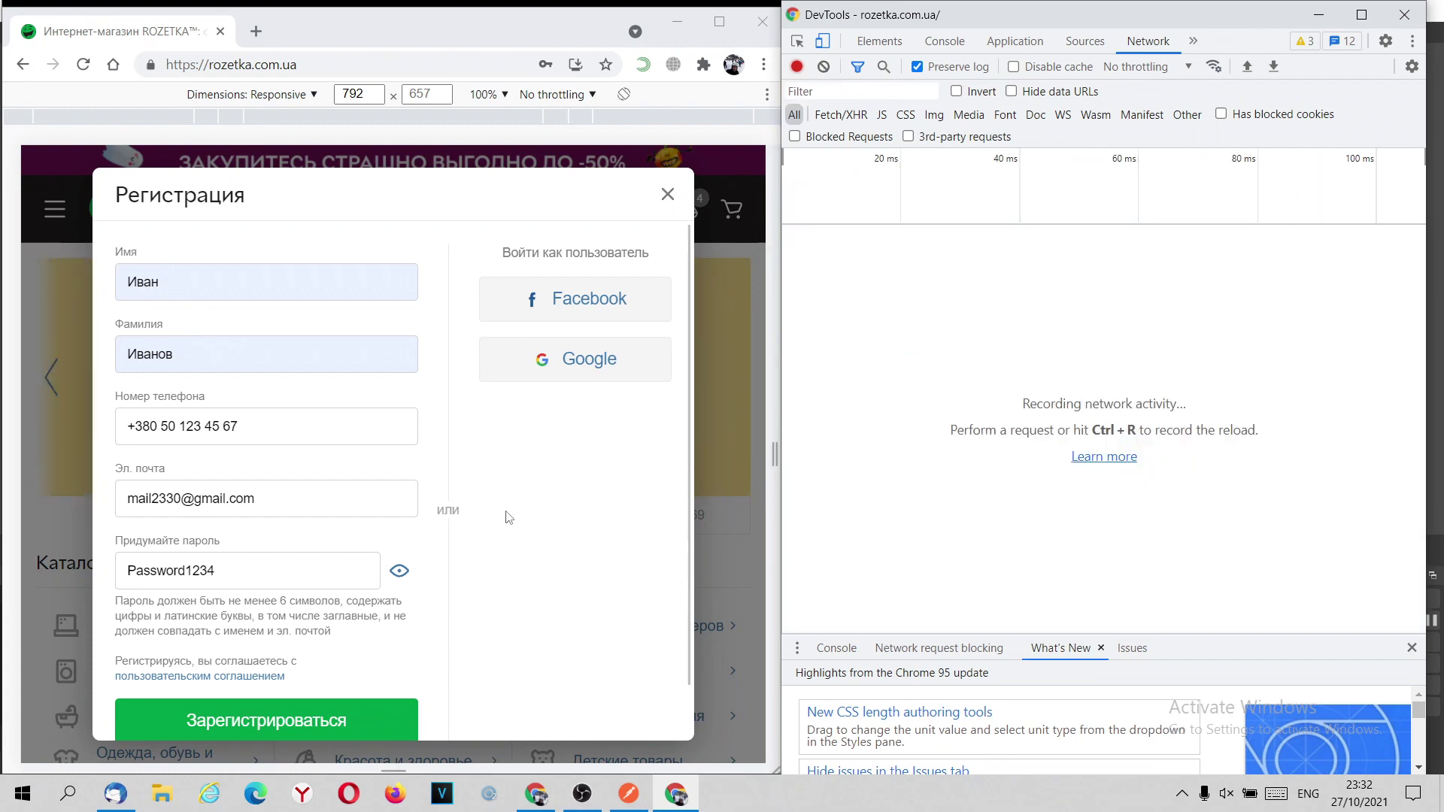
pyautogui.click(280, 724)
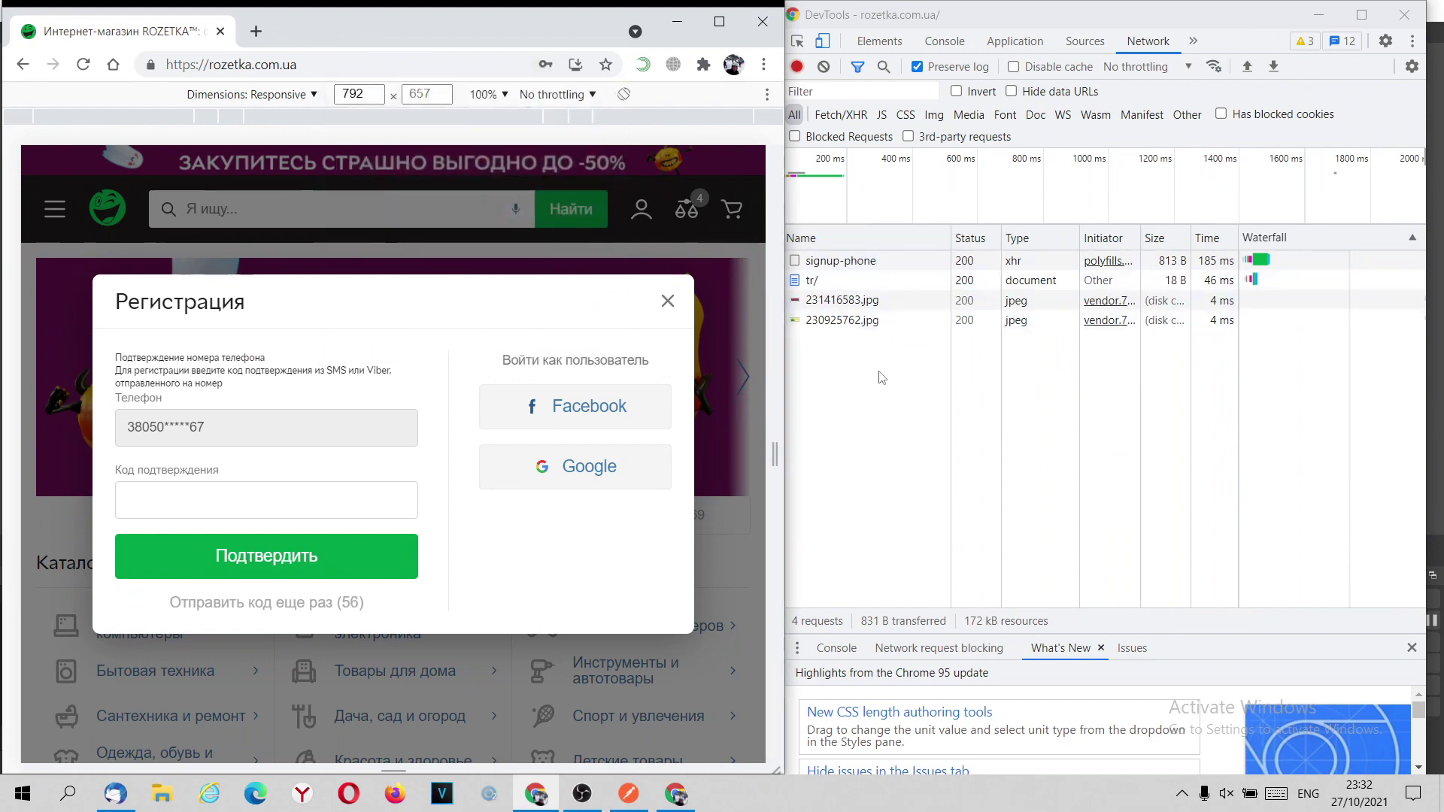
pyautogui.click(856, 270)
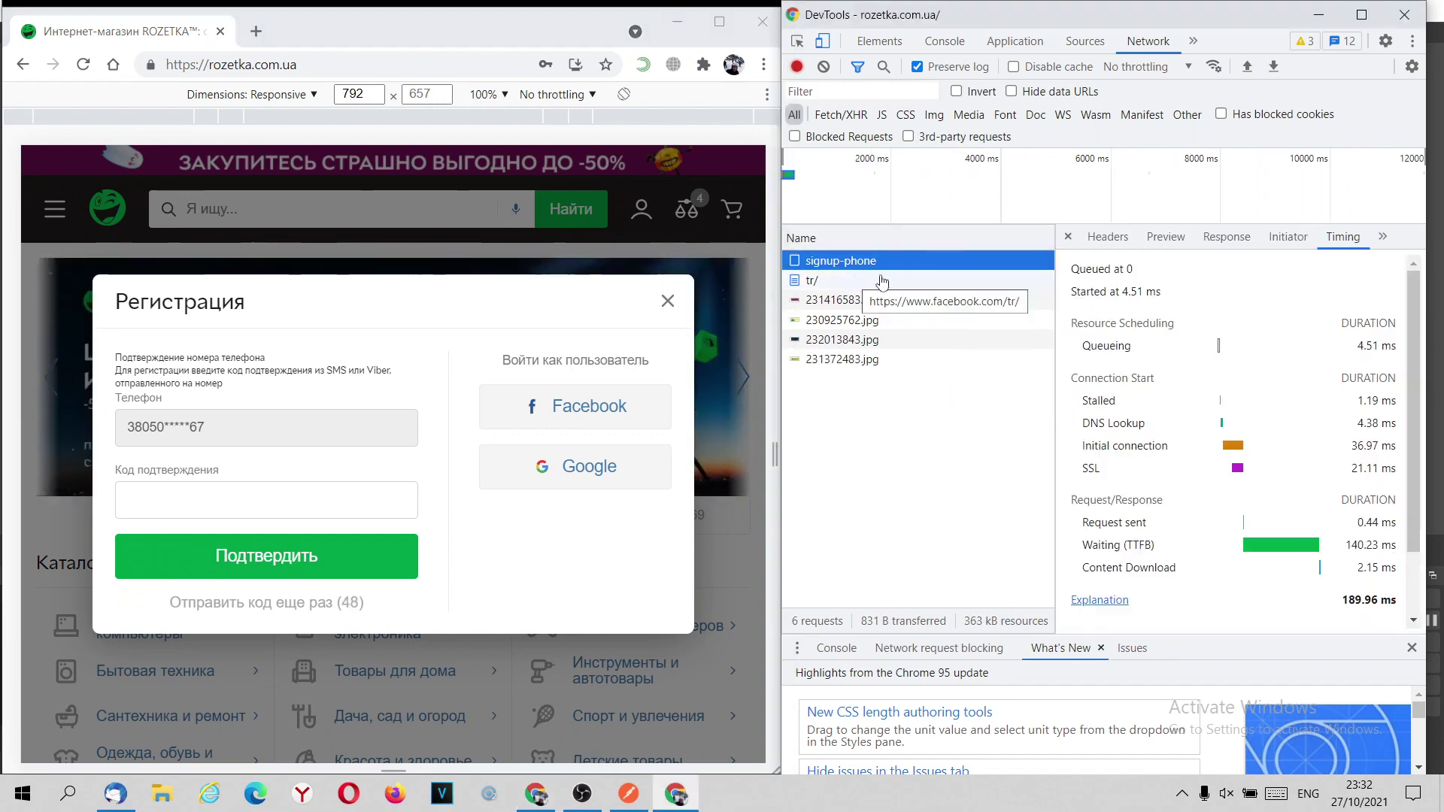
# Show the signup-phone Headers, resize the windows, and confirm method POST with status 200 OK.
pyautogui.click(1107, 238)
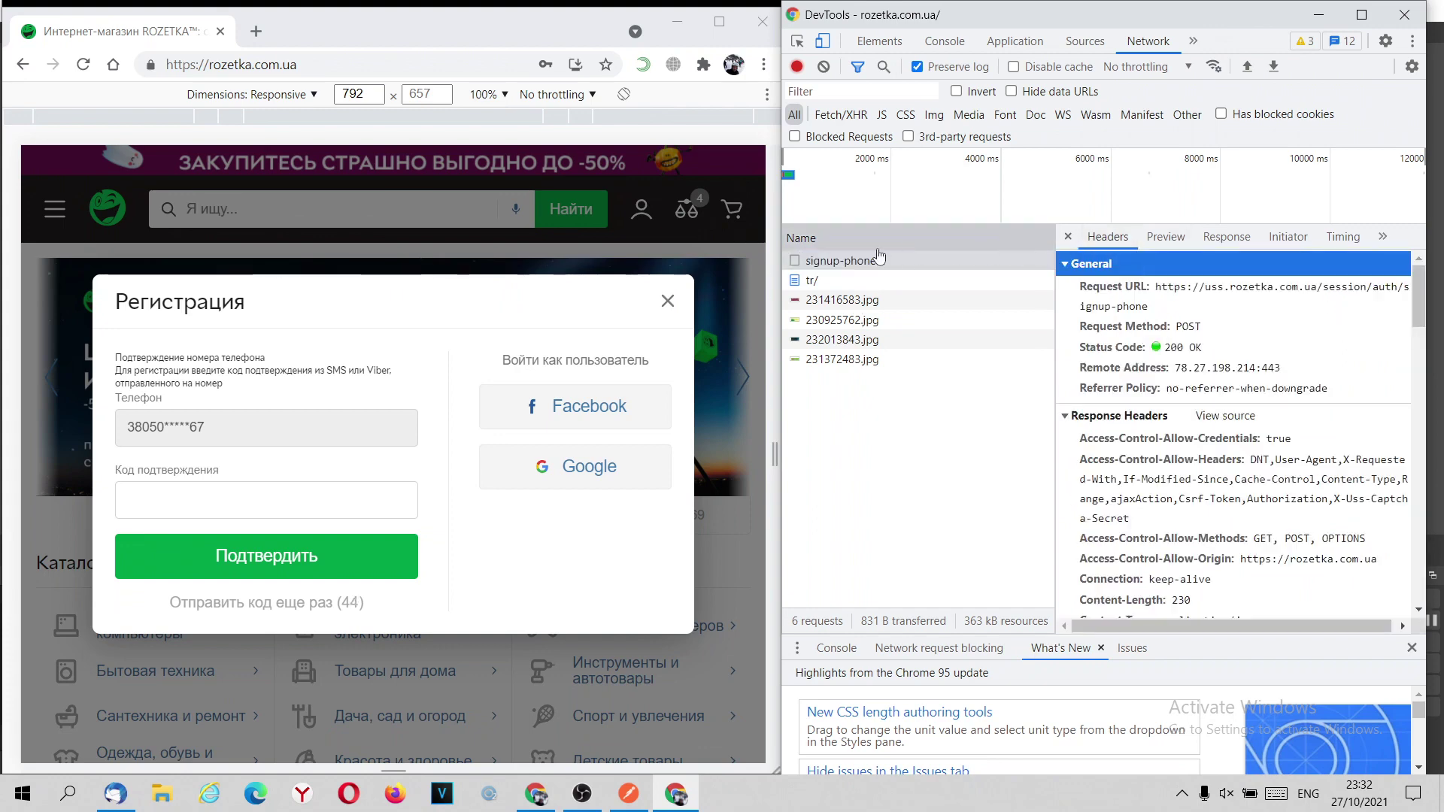
pyautogui.click(534, 19)
pyautogui.moveTo(775, 200); pyautogui.dragTo(376, 214)
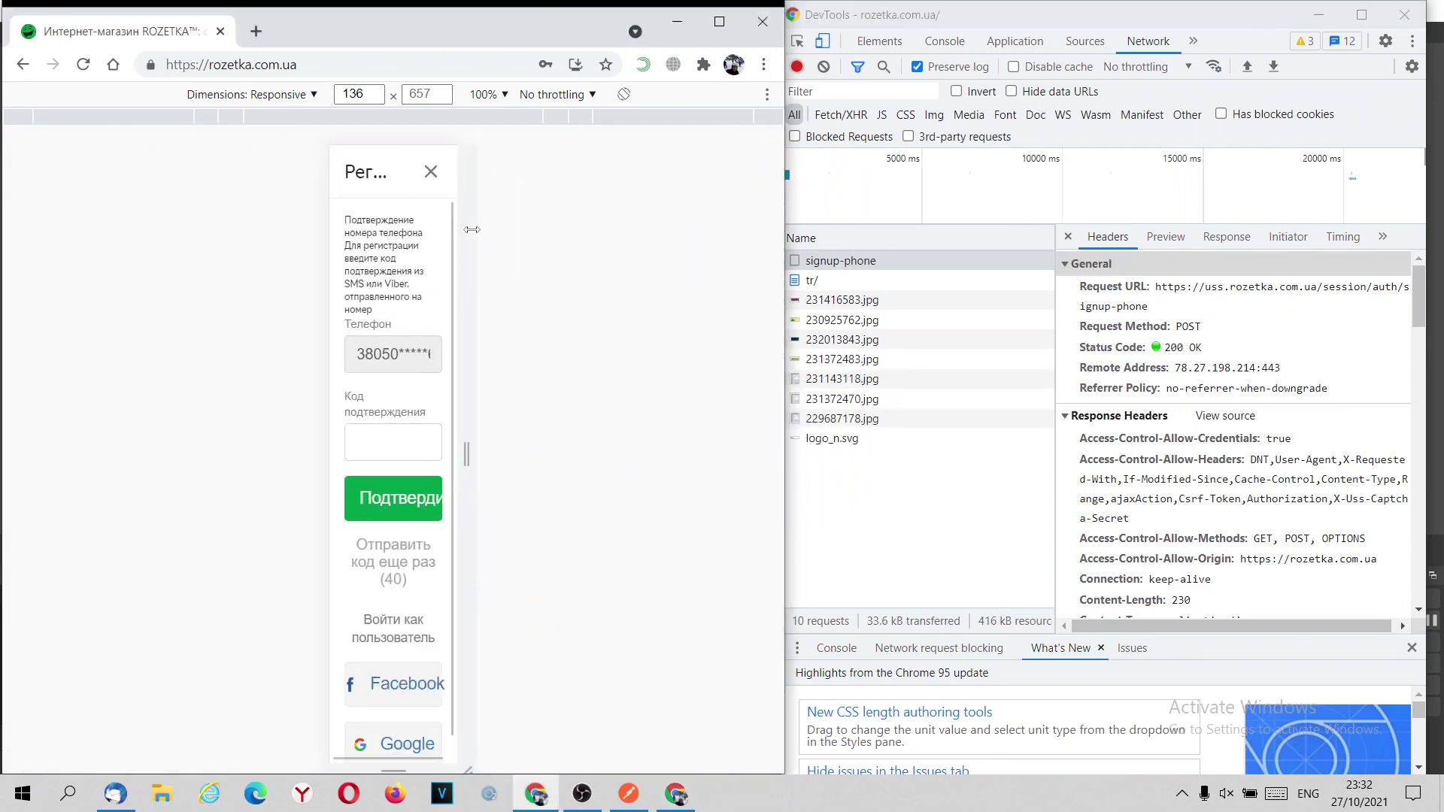
pyautogui.moveTo(784, 229); pyautogui.dragTo(472, 301)
pyautogui.moveTo(777, 325); pyautogui.dragTo(420, 332)
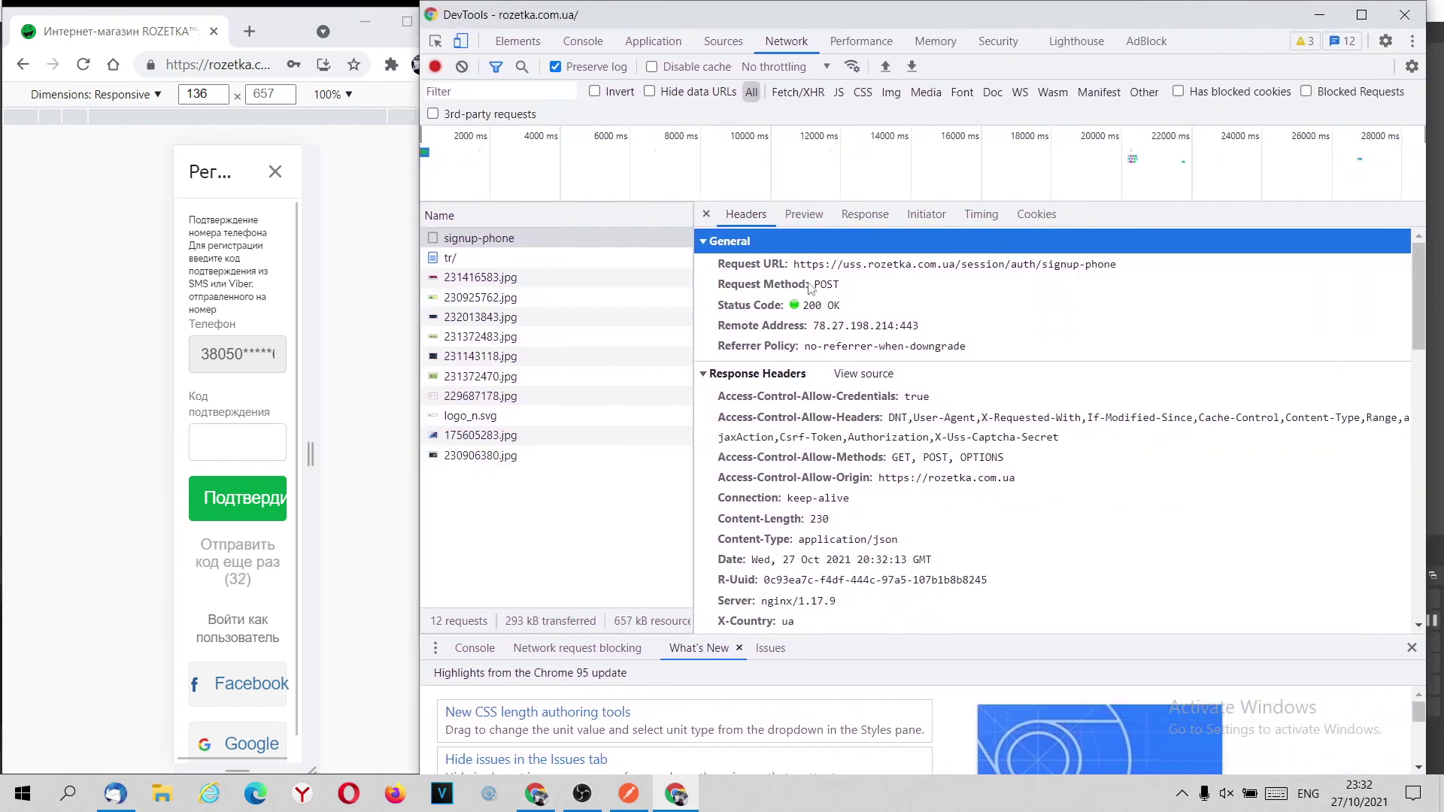
pyautogui.click(835, 289)
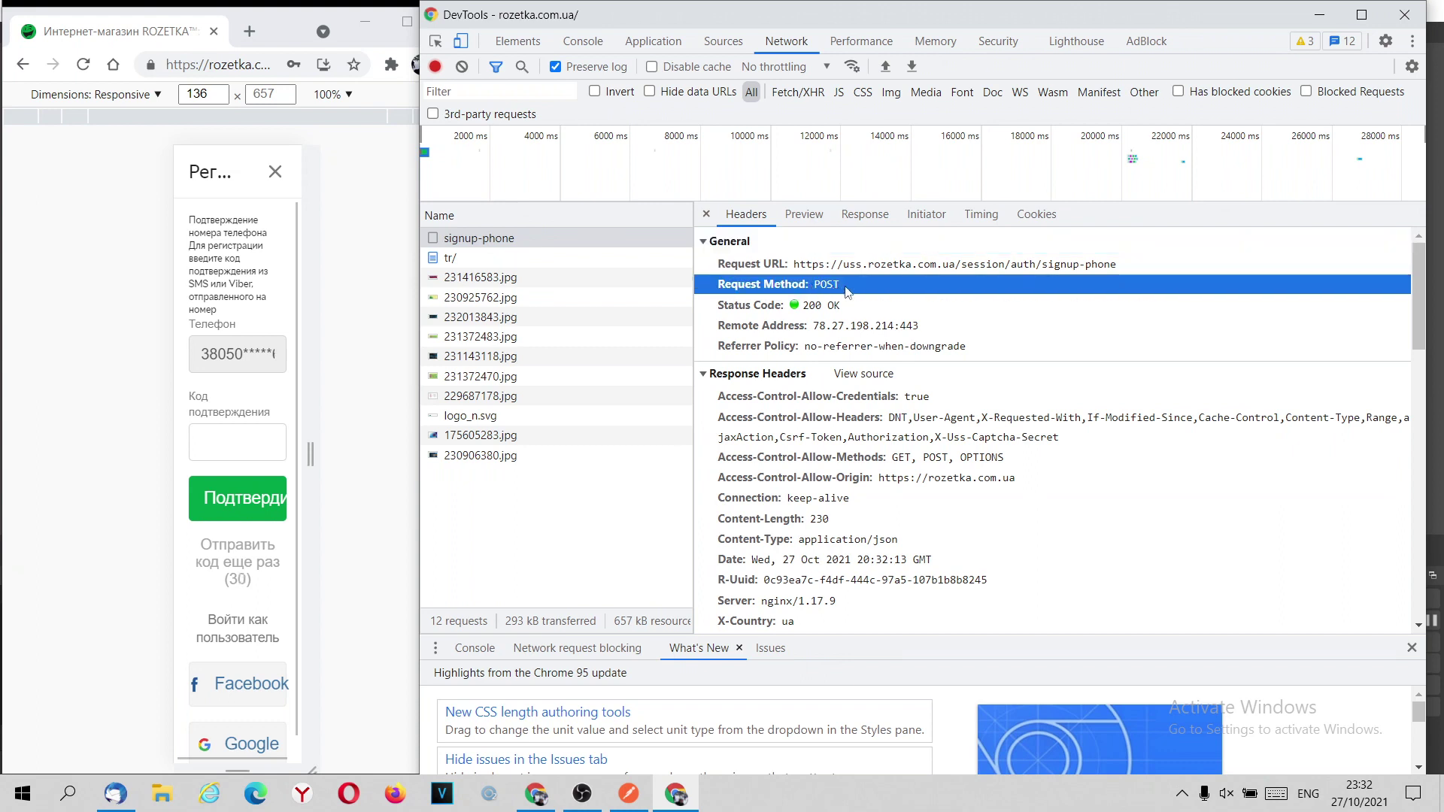
pyautogui.click(786, 309)
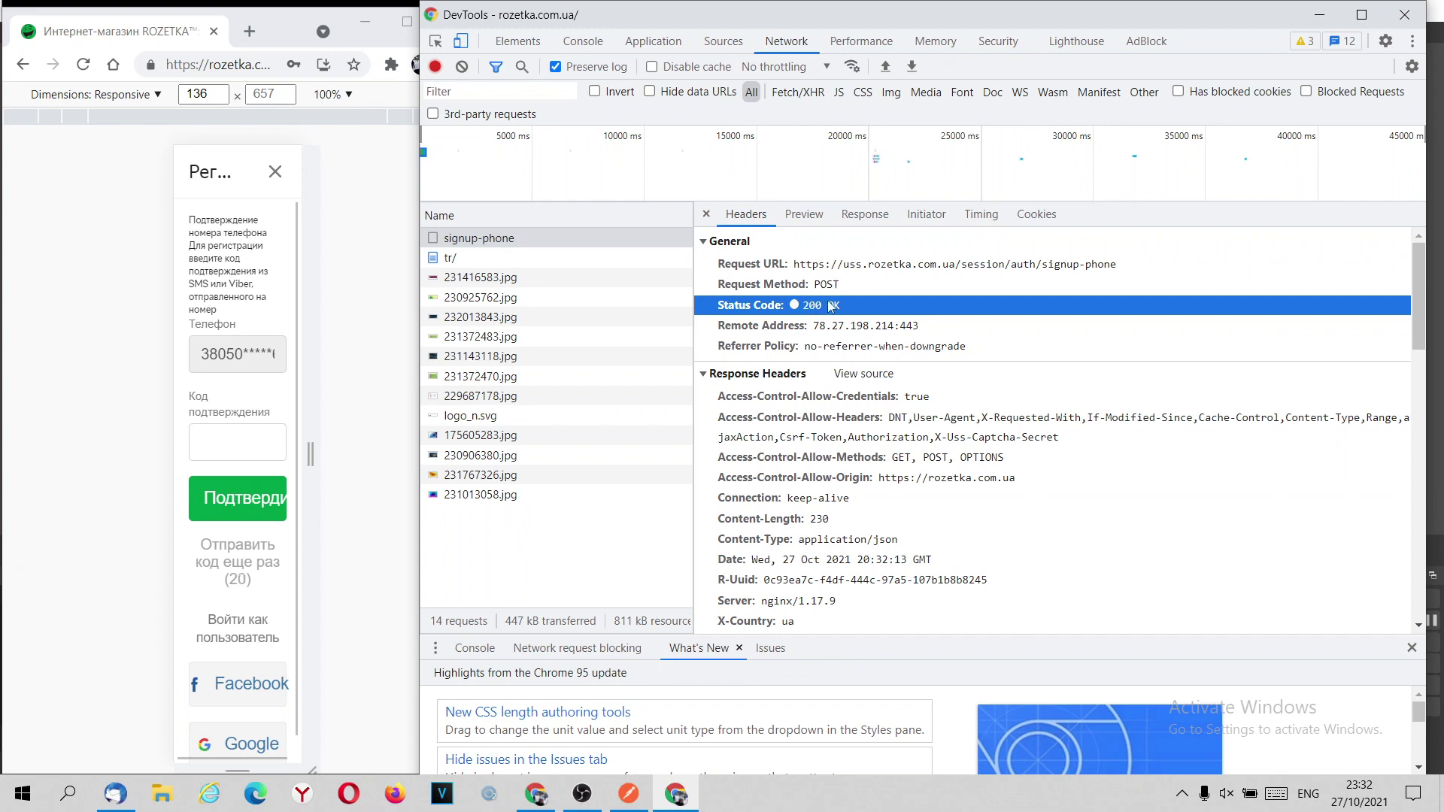
# Copy the signup-phone Request URL from the Headers panel.
pyautogui.click(810, 267)
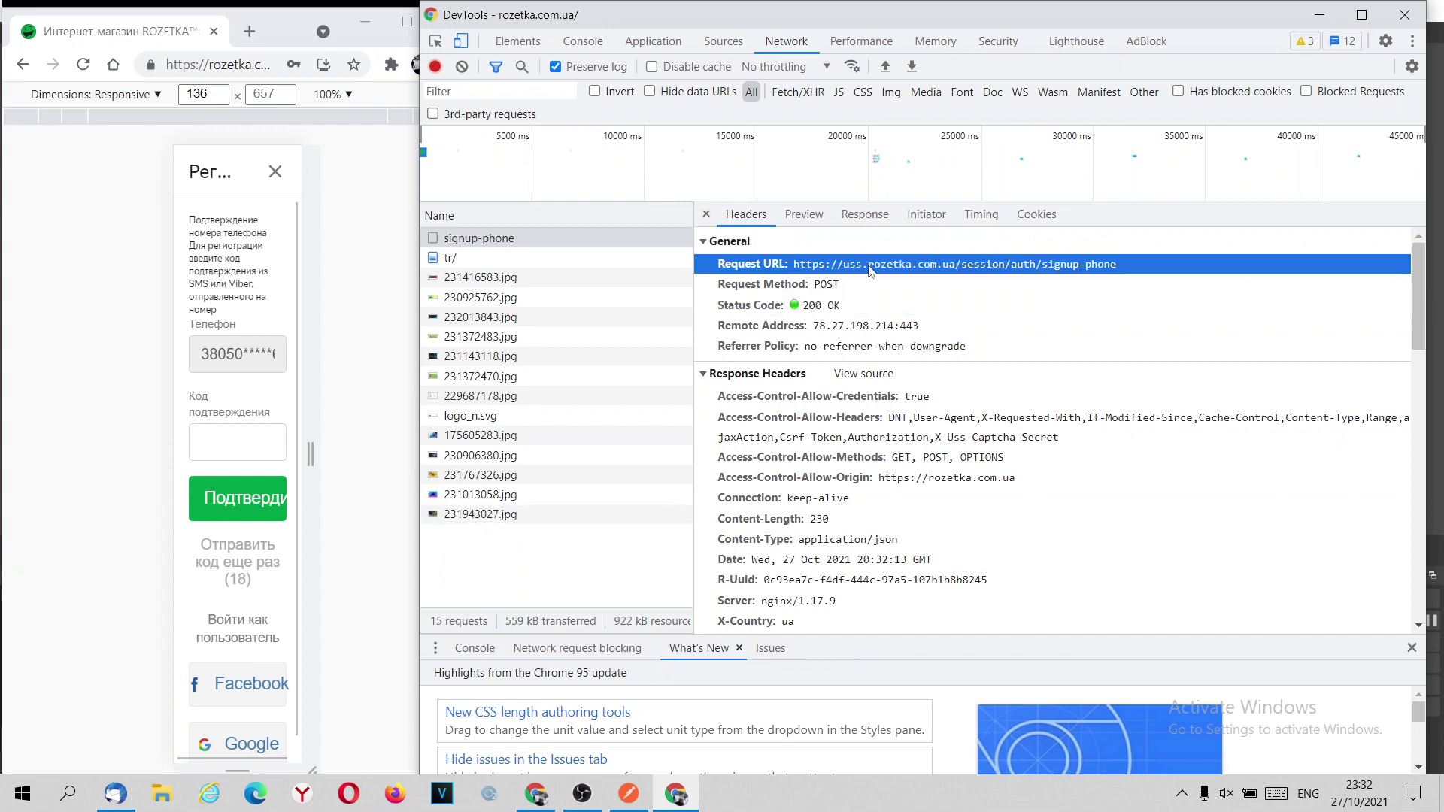
pyautogui.moveTo(1126, 269); pyautogui.dragTo(797, 268)
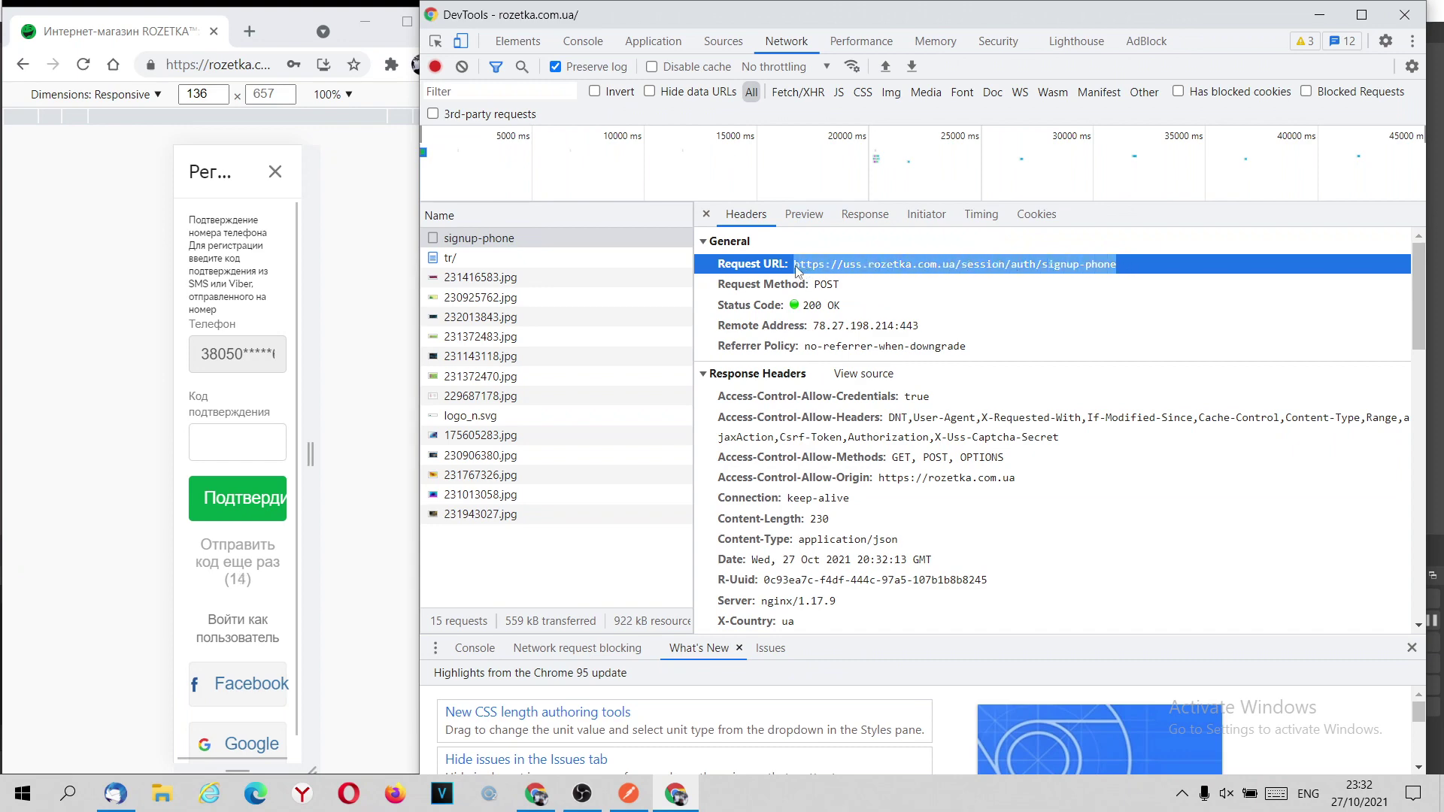
pyautogui.rightClick(818, 268)
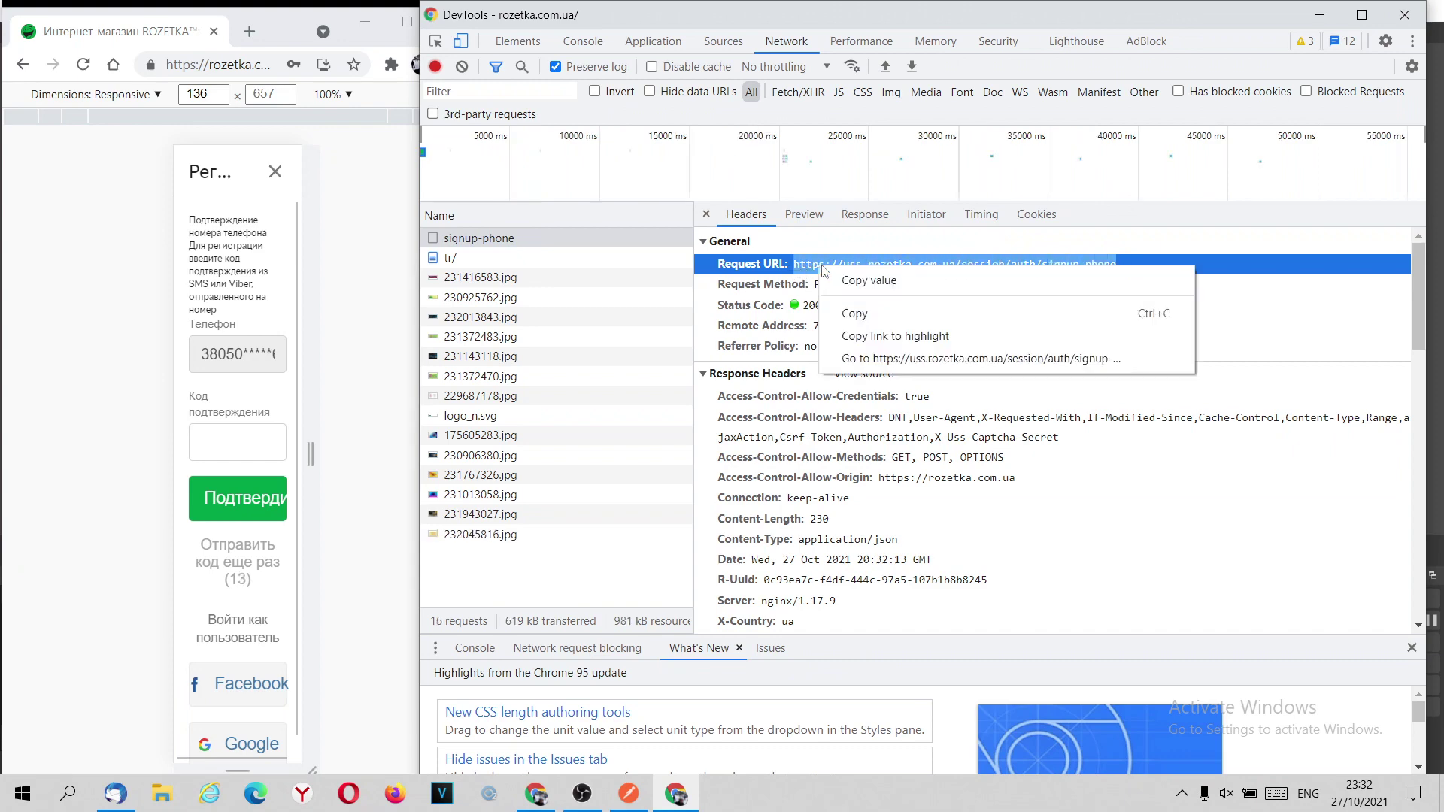
pyautogui.click(863, 315)
pyautogui.click(630, 794)
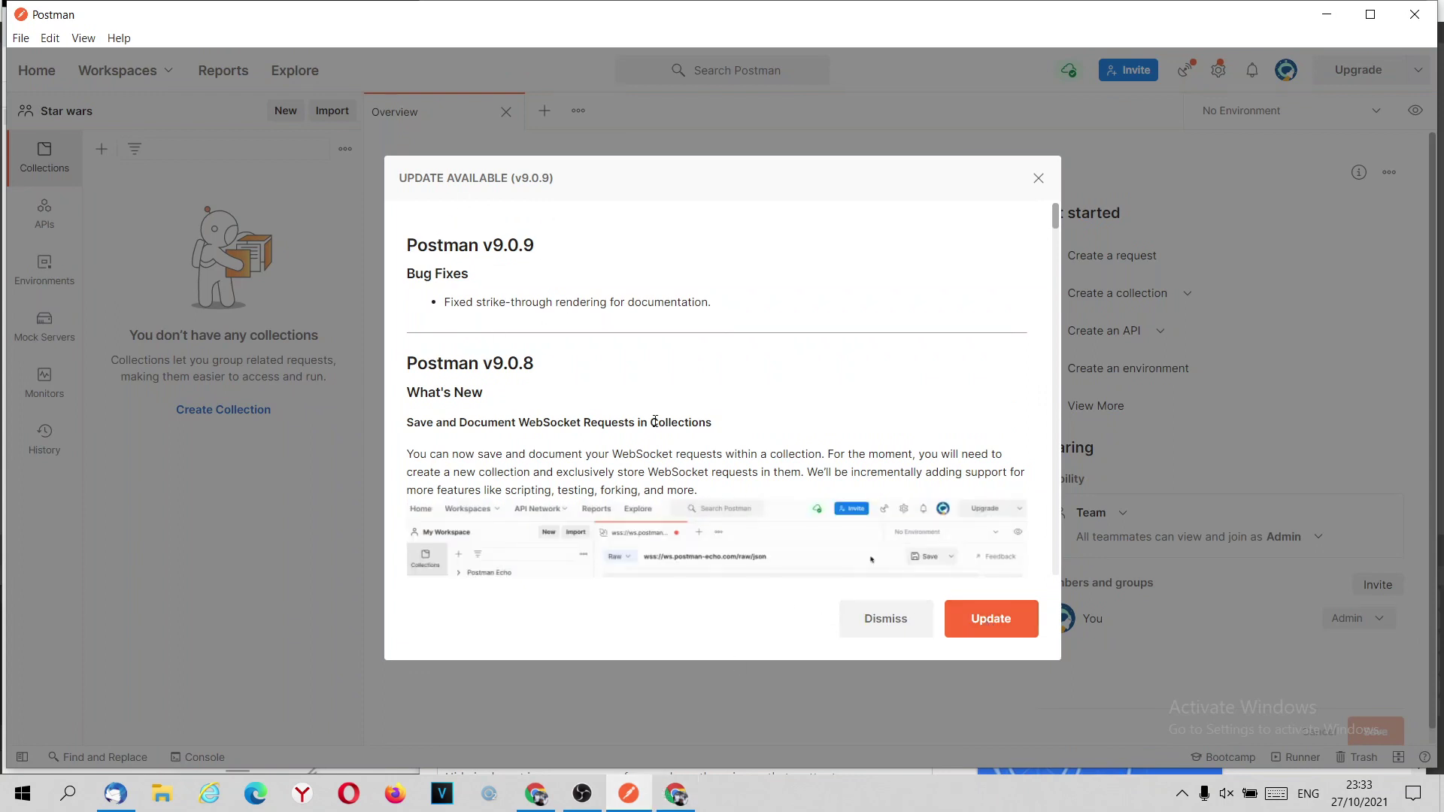
# Dismiss Postman's update notice, return to Collections and close the Star wars Overview tab.
pyautogui.click(884, 623)
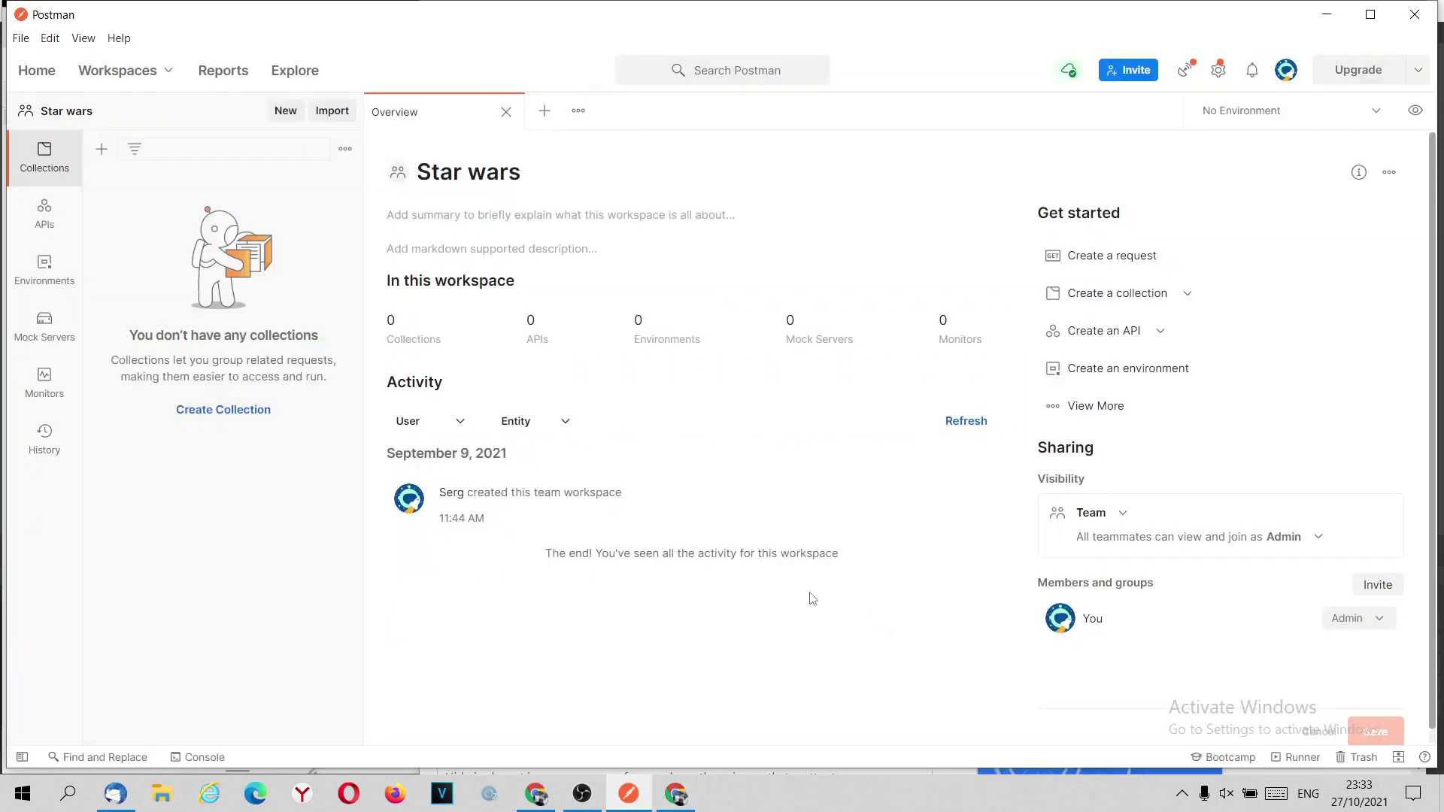
pyautogui.click(44, 215)
pyautogui.click(41, 154)
pyautogui.click(505, 111)
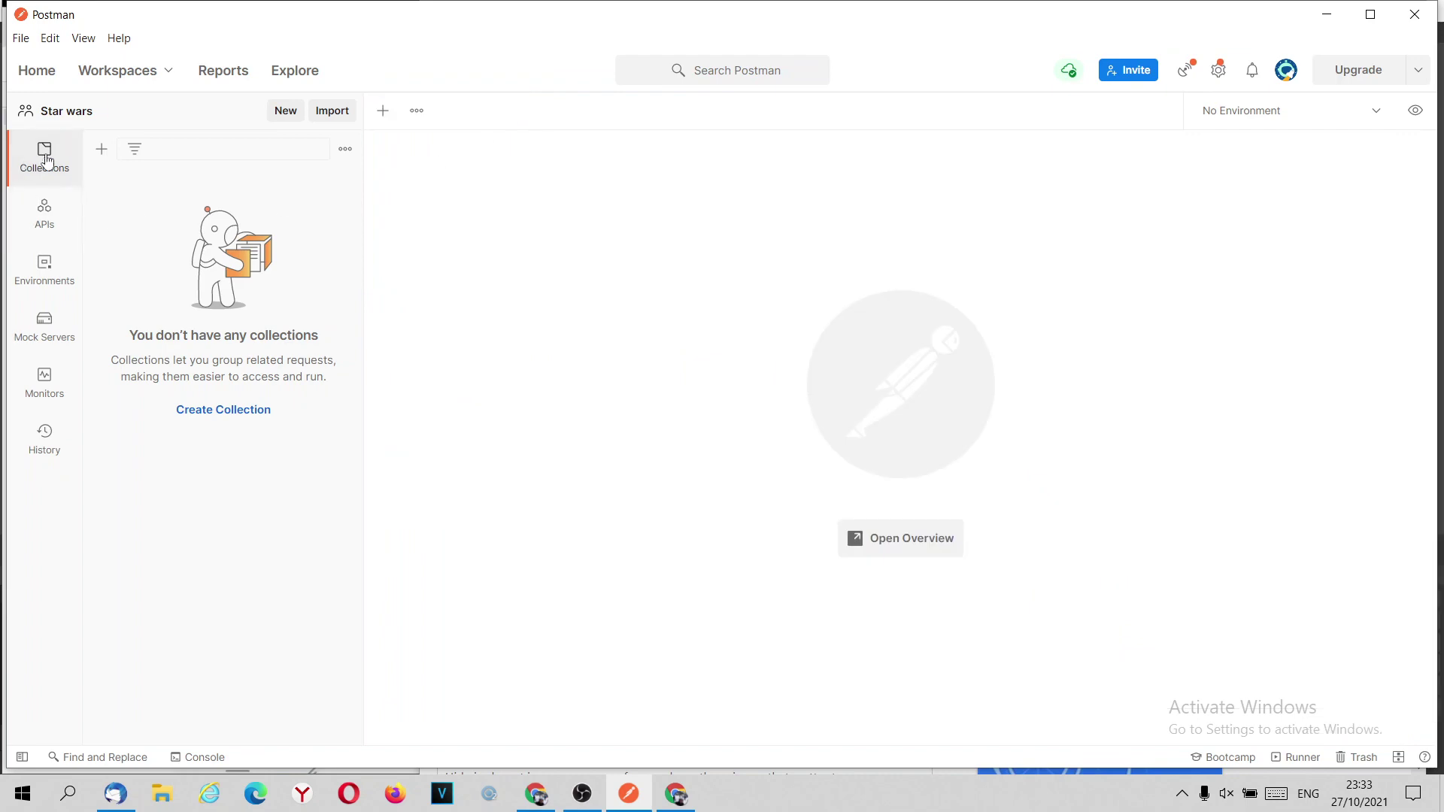
# Create a new collection titled Rozetka.
pyautogui.click(285, 112)
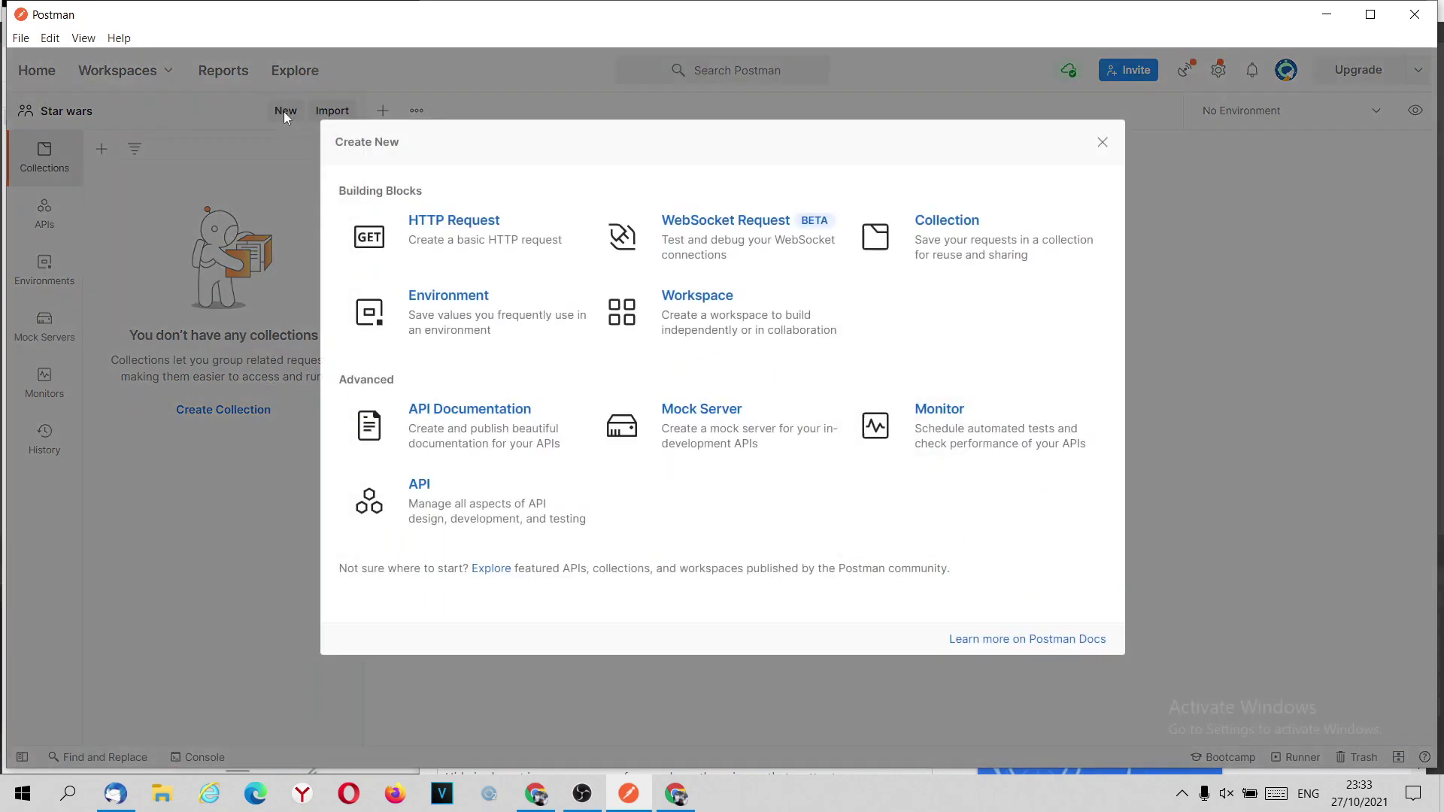
pyautogui.click(976, 232)
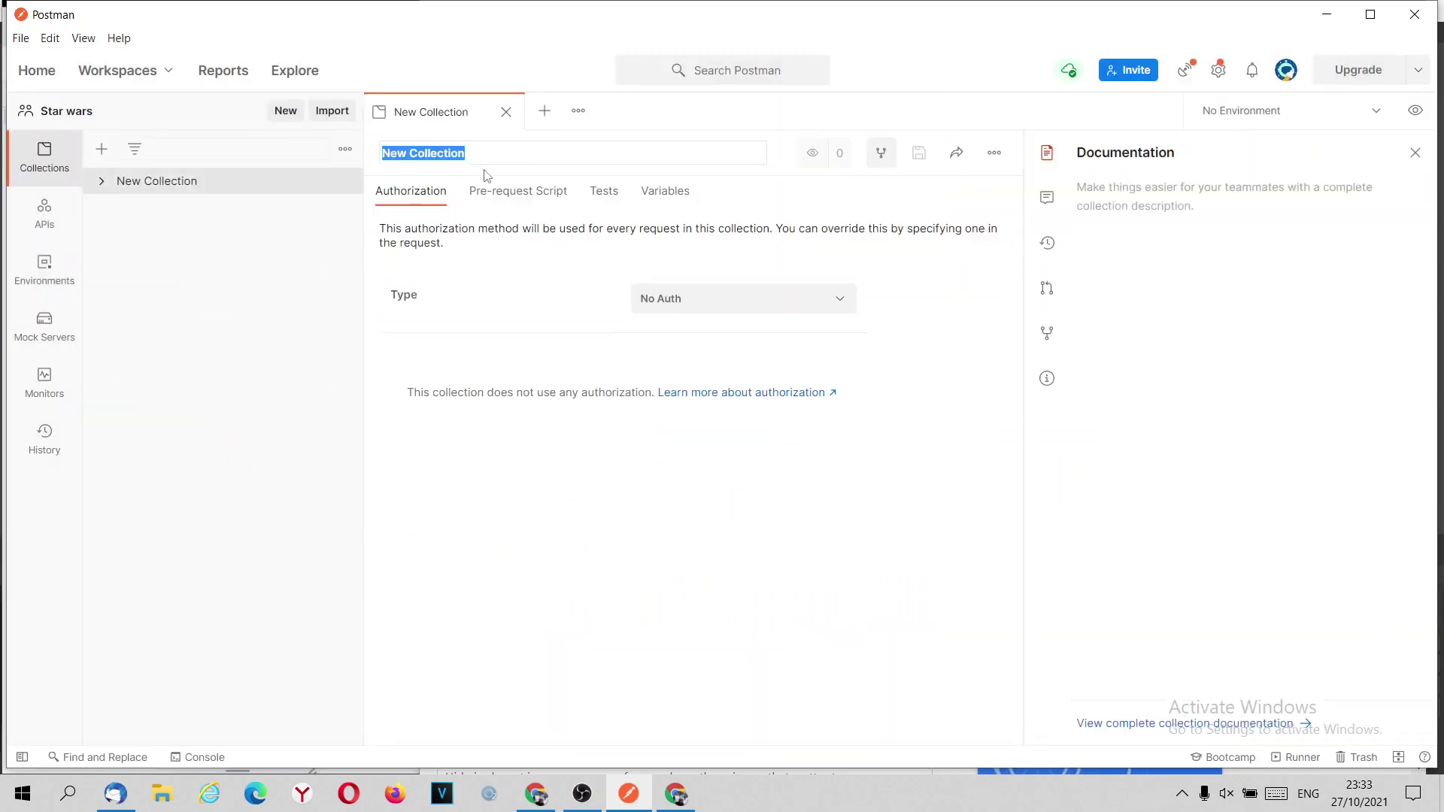
pyautogui.write('Rozetka')
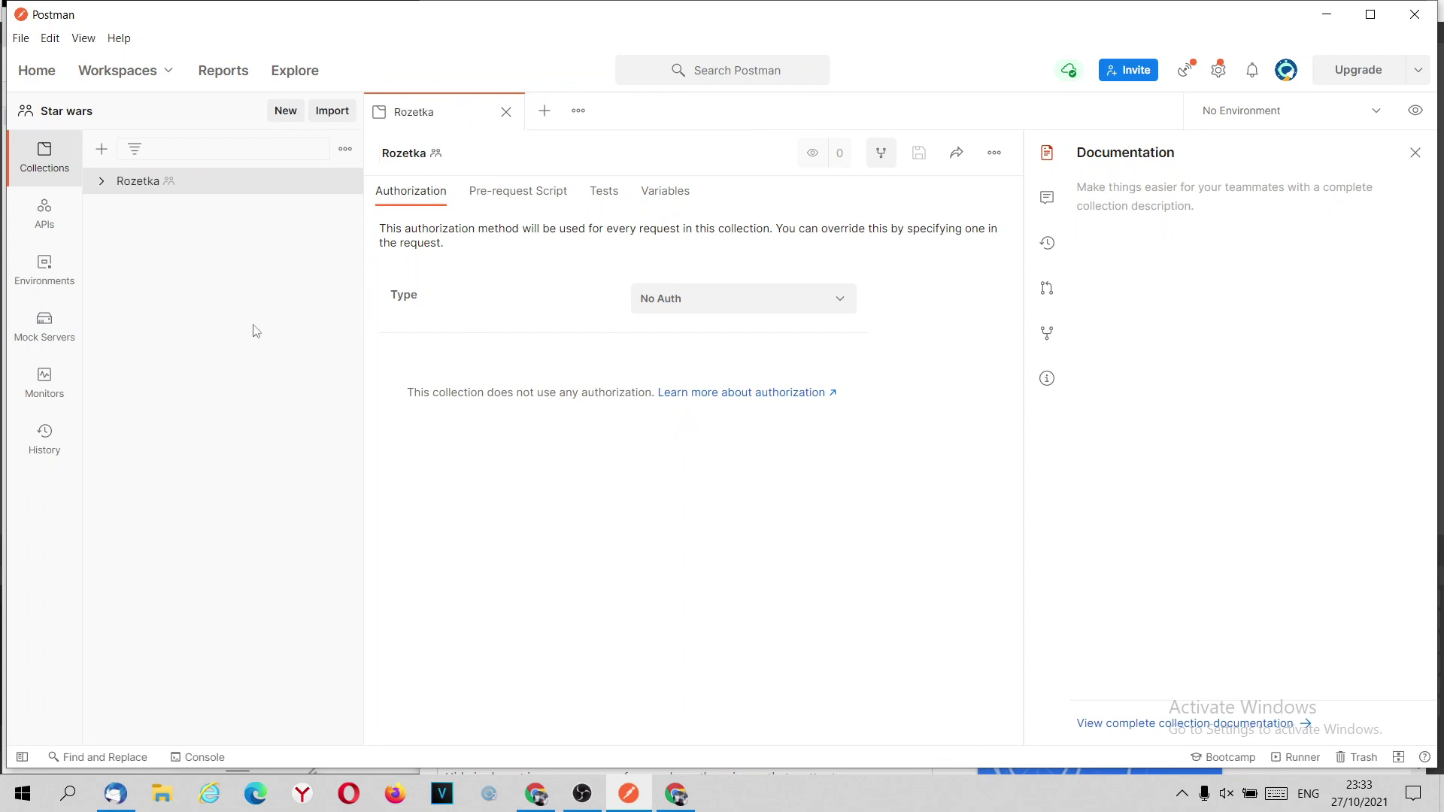
# Add a request named Registration to the Rozetka collection and return to Chrome.
pyautogui.rightClick(126, 189)
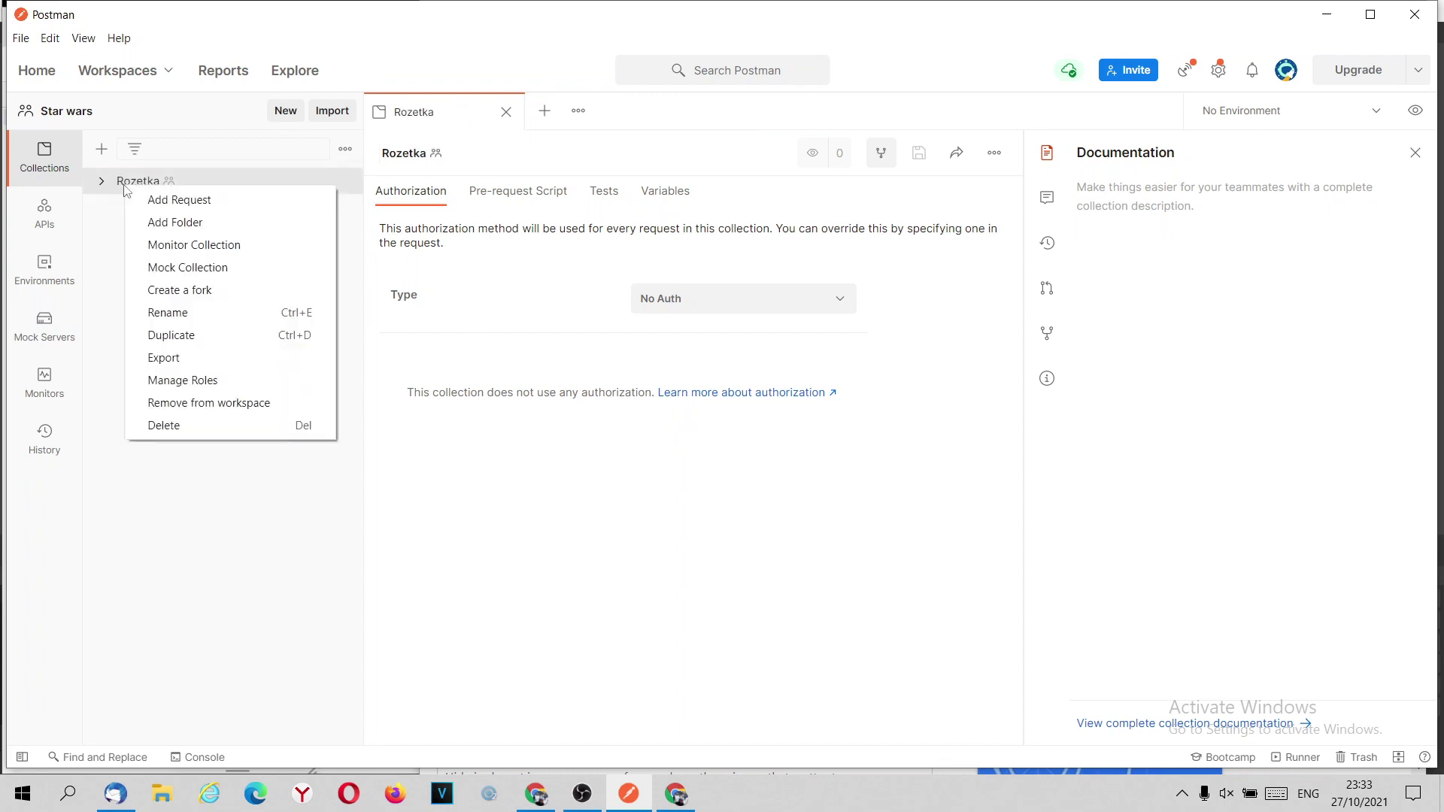
pyautogui.click(179, 200)
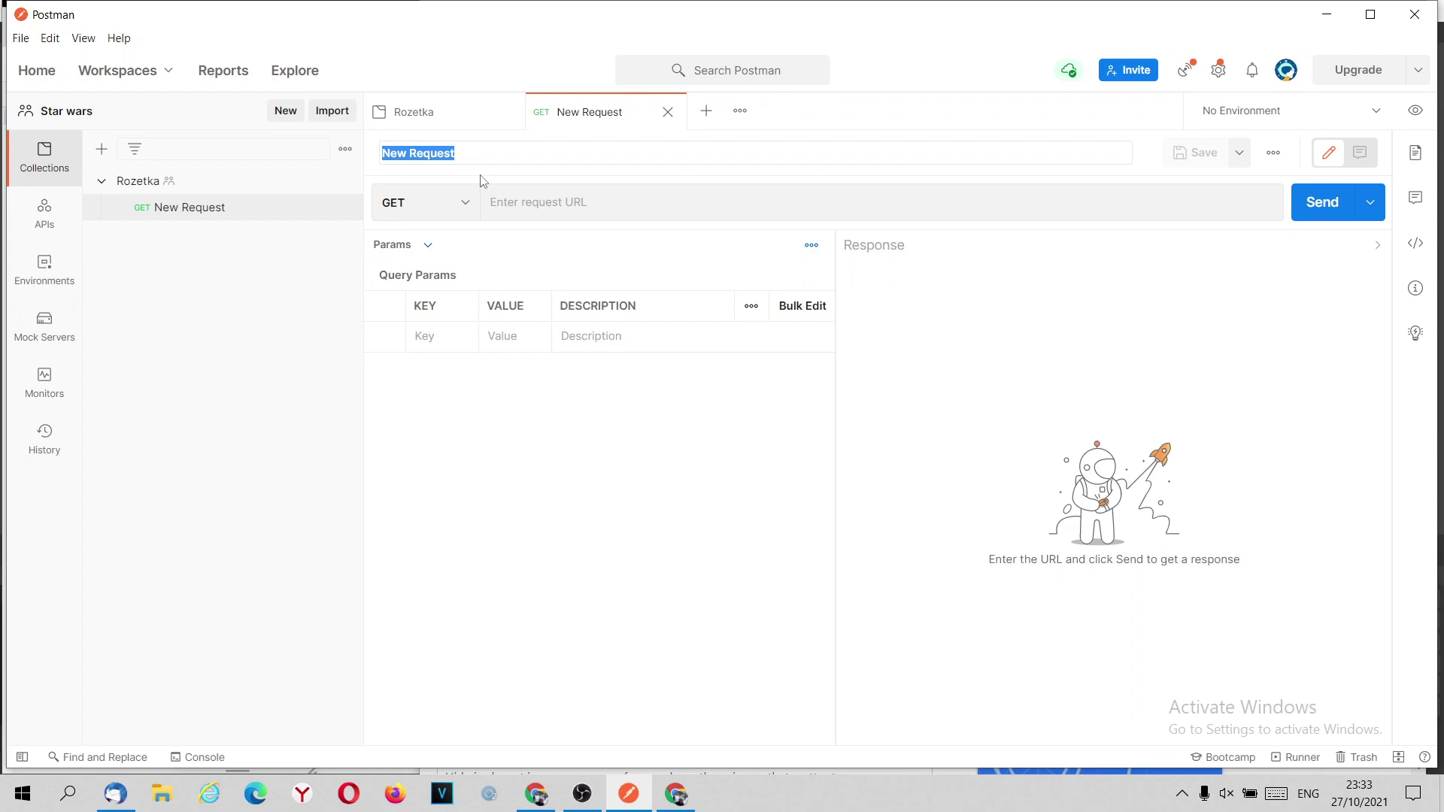
pyautogui.write('Registration')
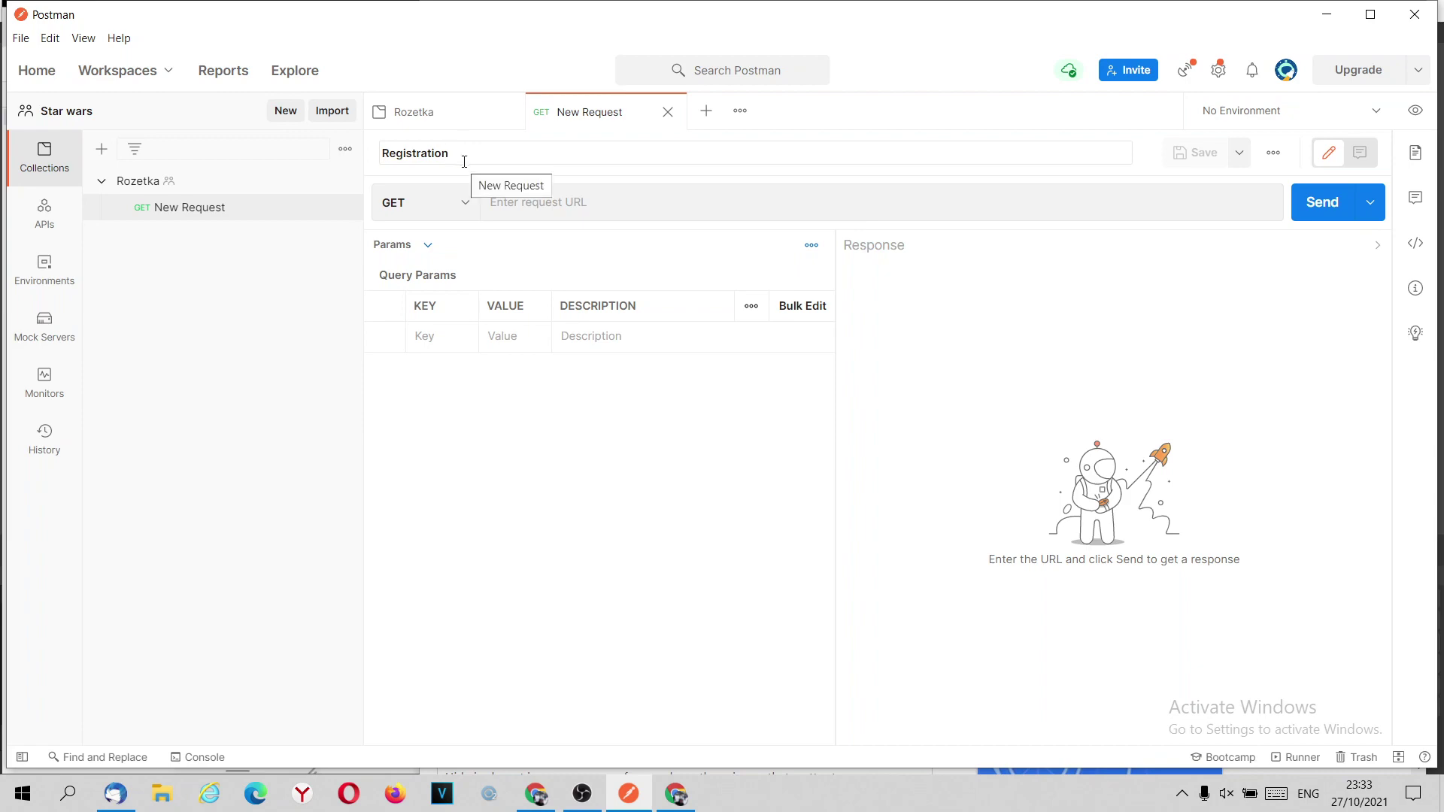
pyautogui.click(621, 522)
pyautogui.moveTo(543, 796)
pyautogui.click(540, 689)
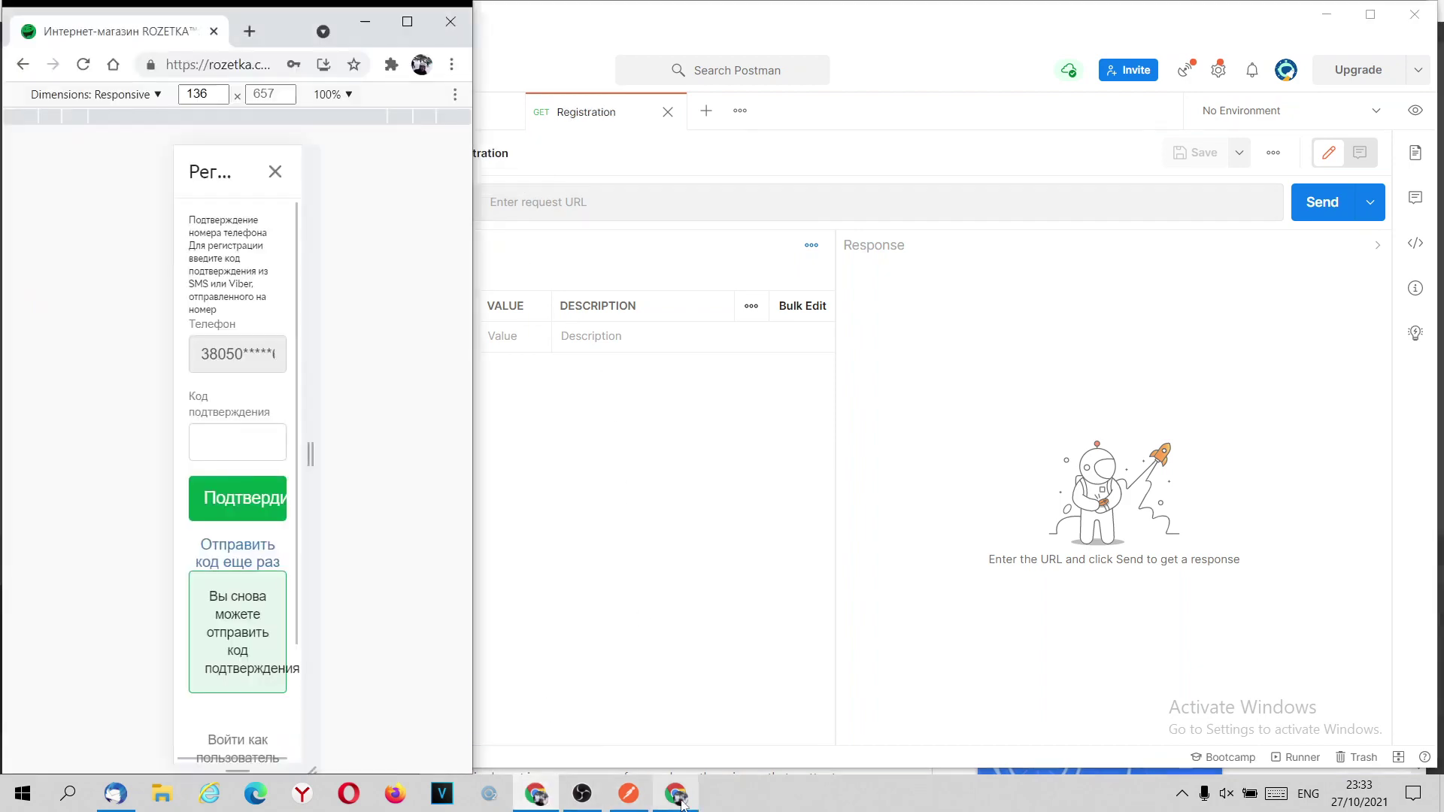
# Confirm signup-phone uses POST in DevTools and set the Registration request's method to POST.
pyautogui.click(676, 793)
pyautogui.click(826, 289)
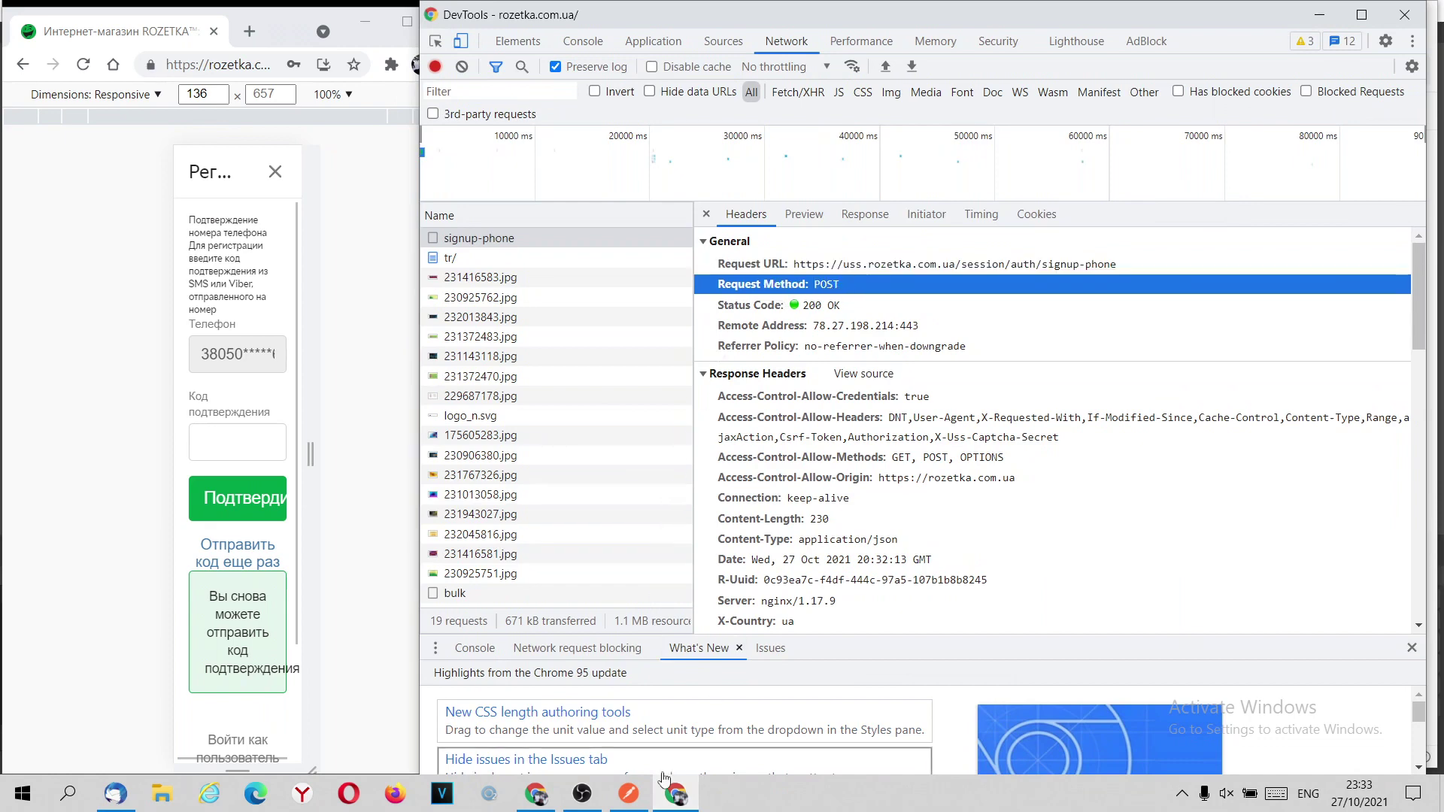
pyautogui.click(629, 793)
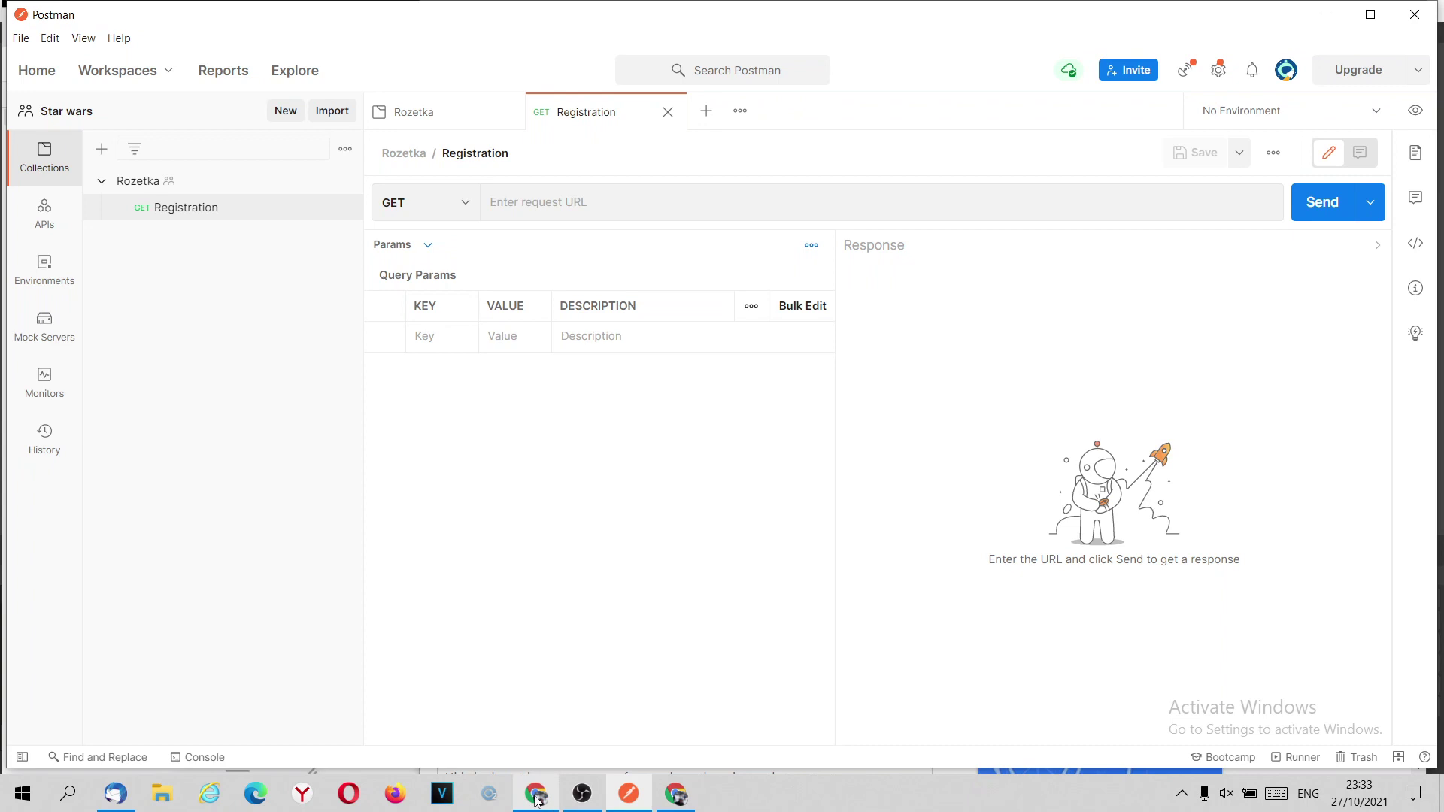
pyautogui.click(463, 206)
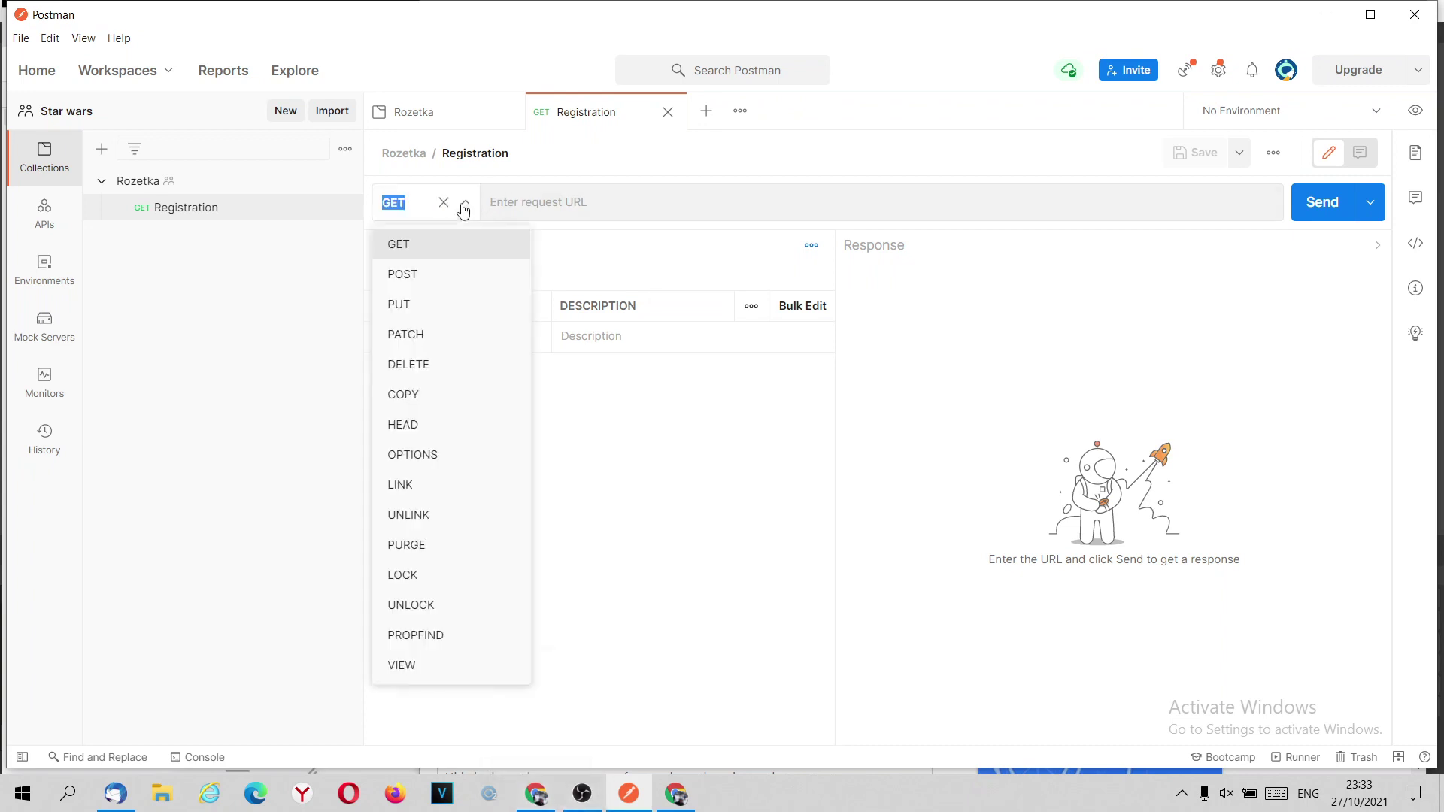
pyautogui.click(427, 278)
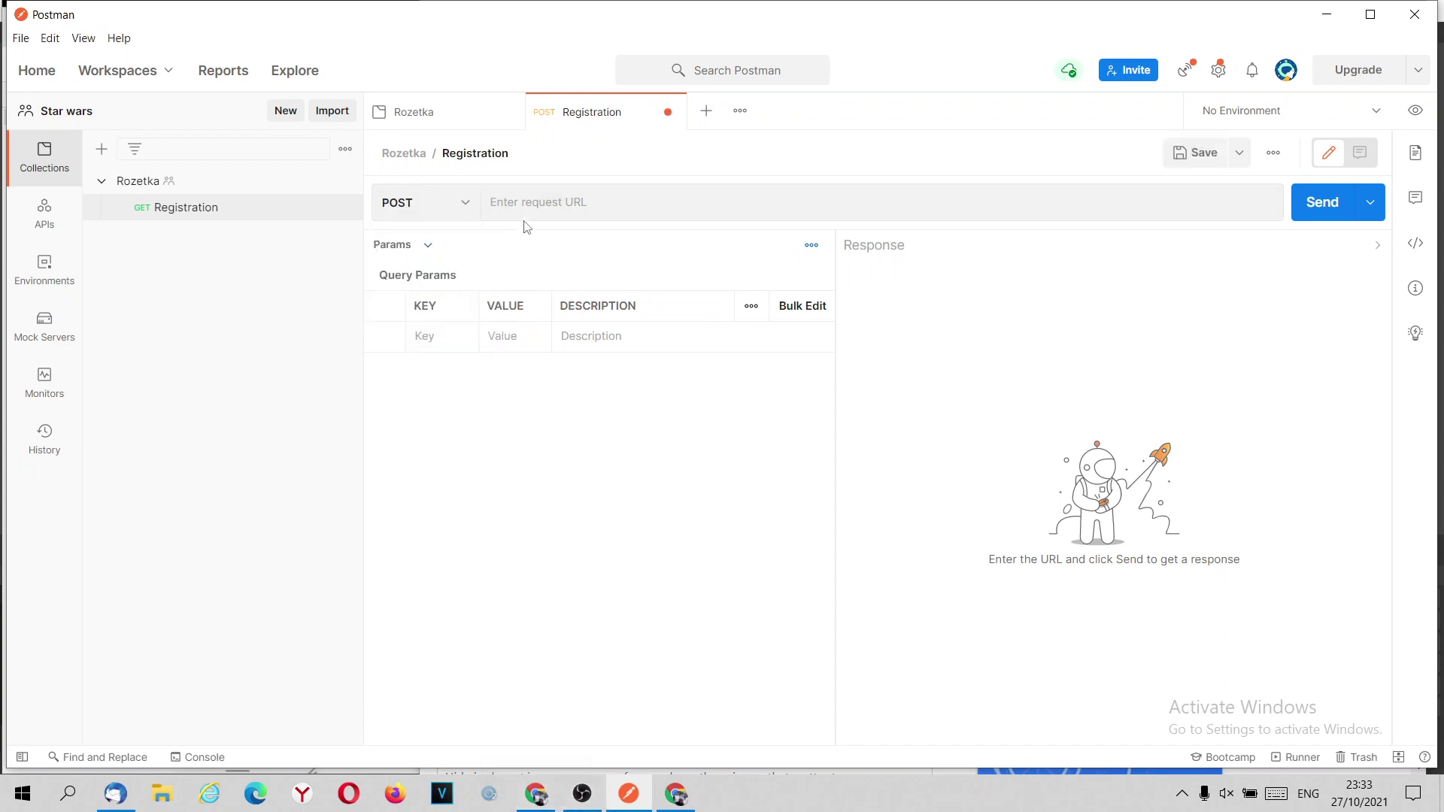
pyautogui.click(528, 202)
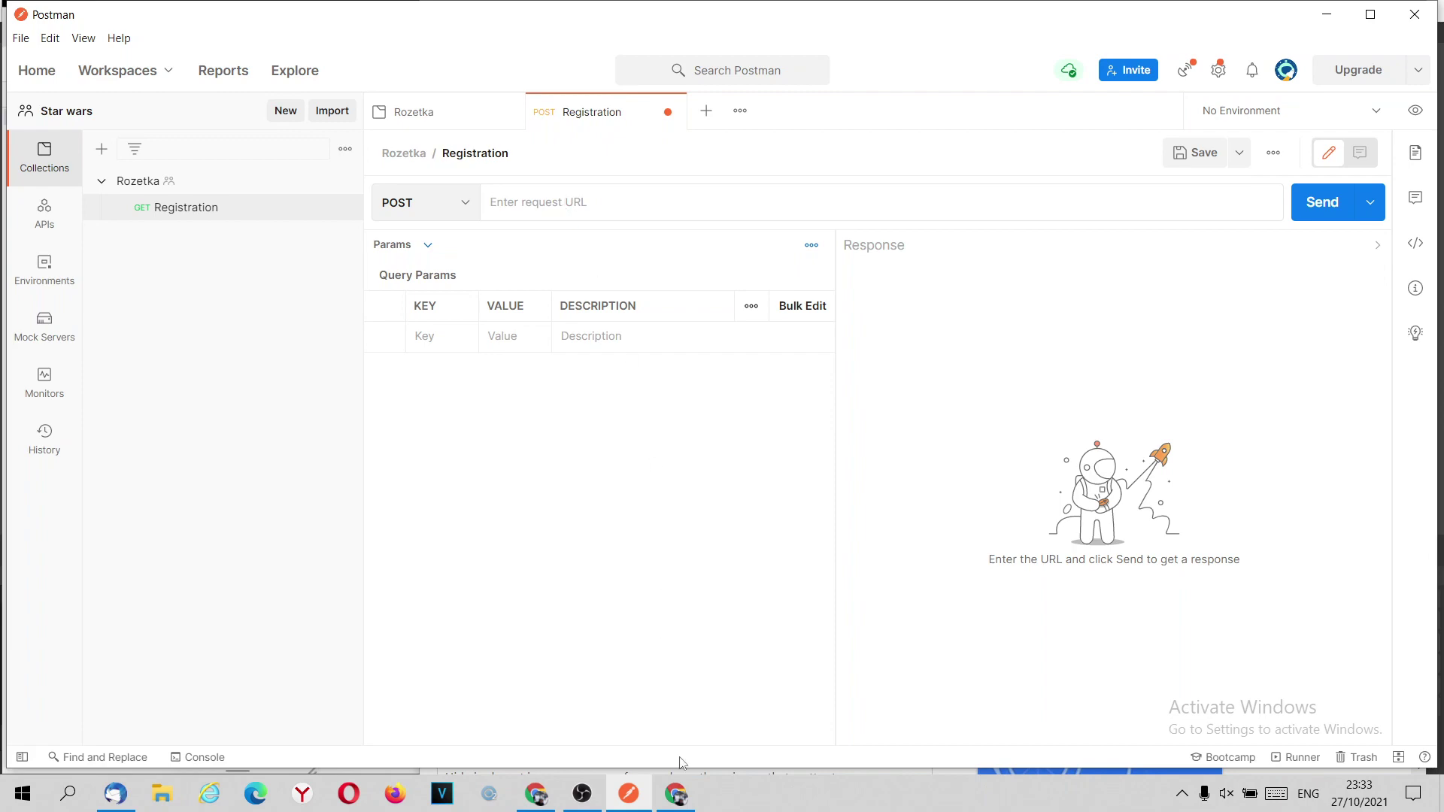
pyautogui.click(675, 794)
# Copy the signup-phone request URL from Chrome DevTools.
pyautogui.click(1014, 264)
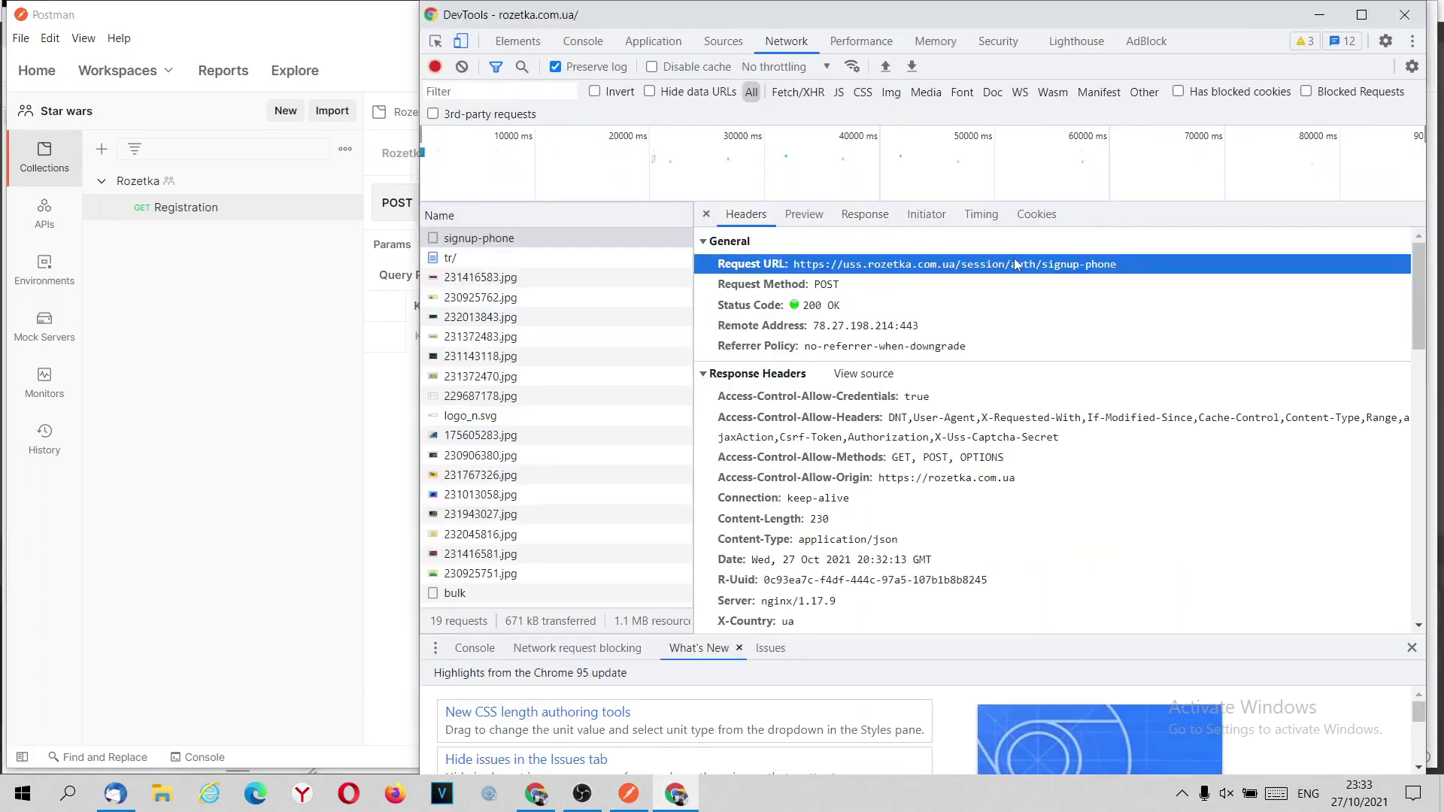
pyautogui.moveTo(1116, 269); pyautogui.dragTo(795, 272)
pyautogui.rightClick(816, 268)
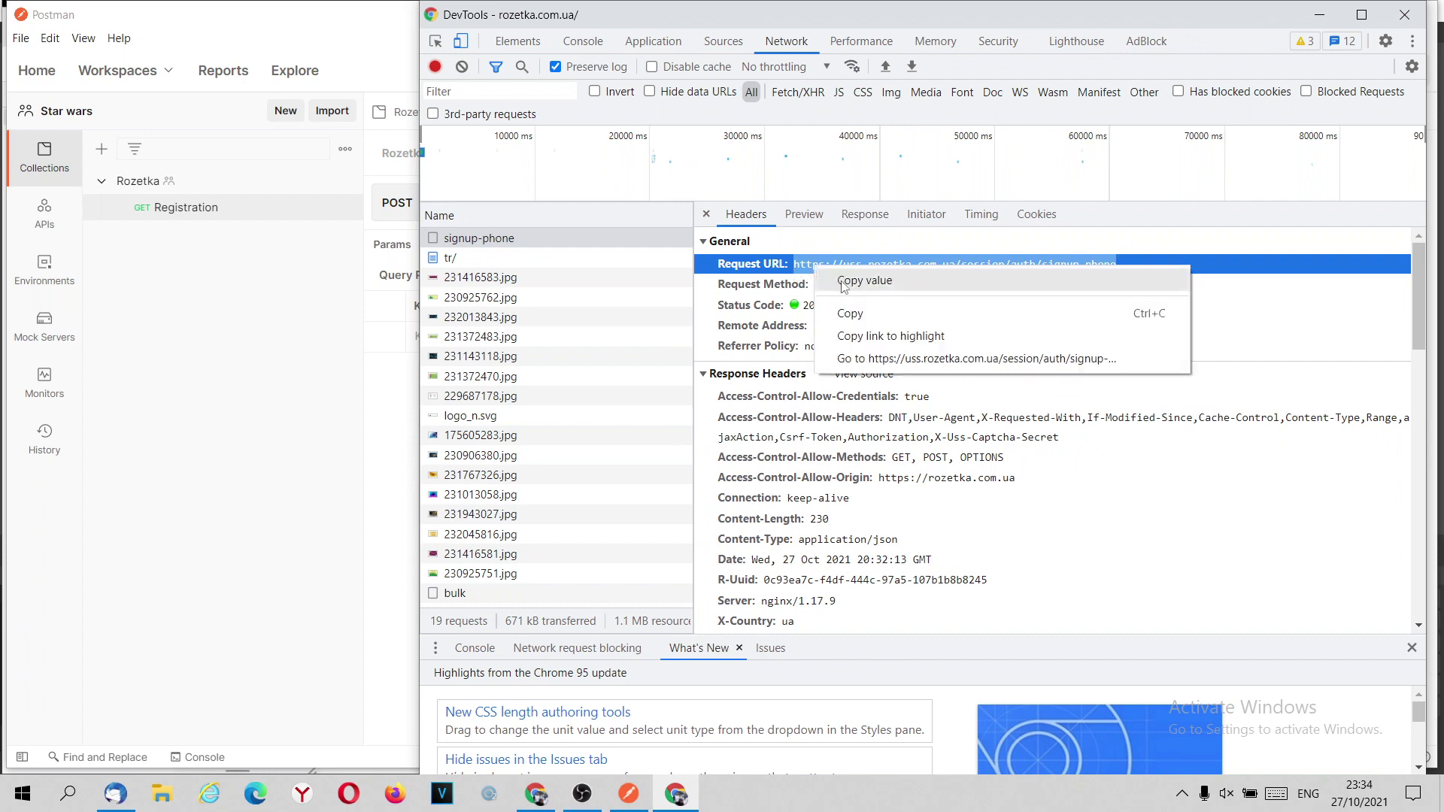
pyautogui.click(843, 281)
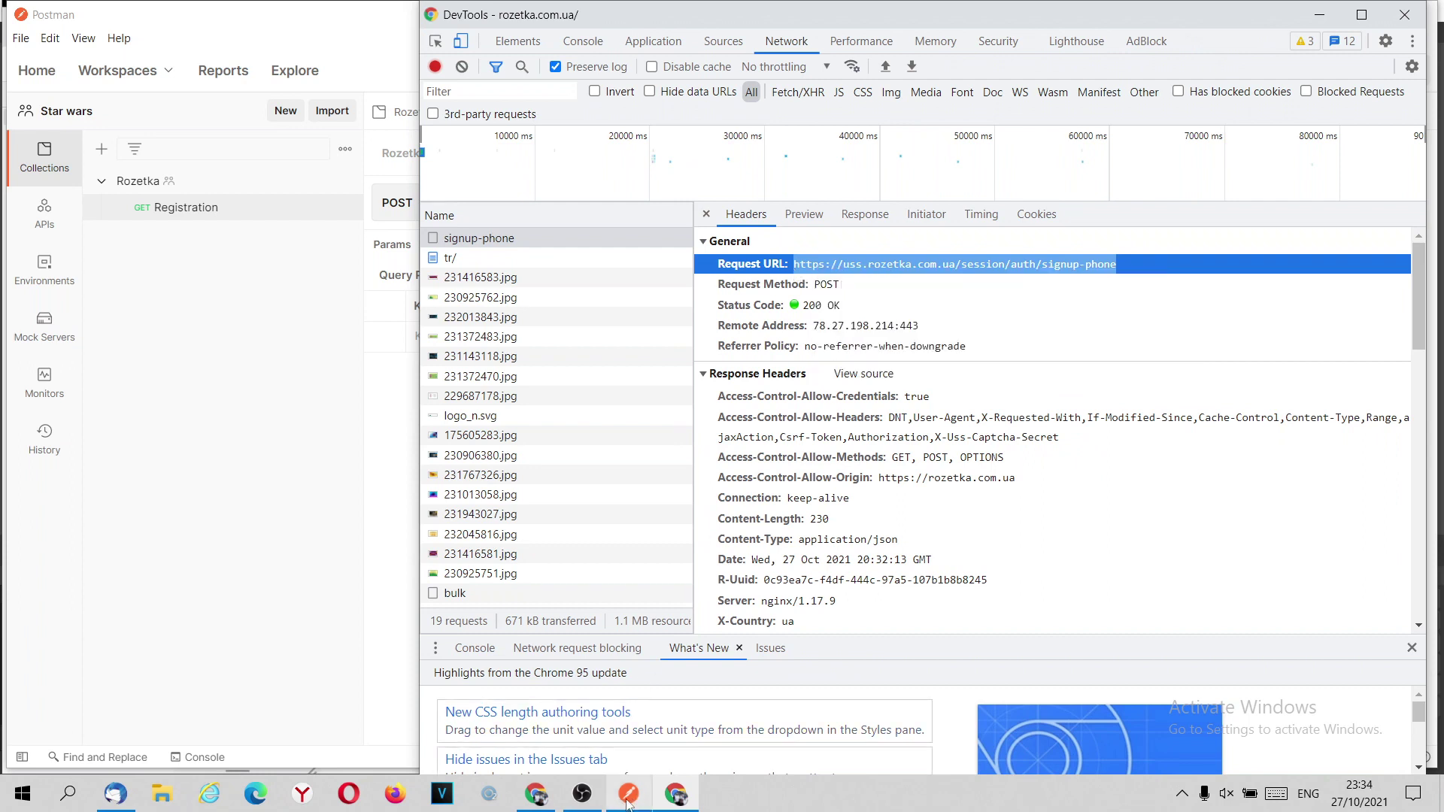
pyautogui.click(629, 797)
pyautogui.rightClick(668, 200)
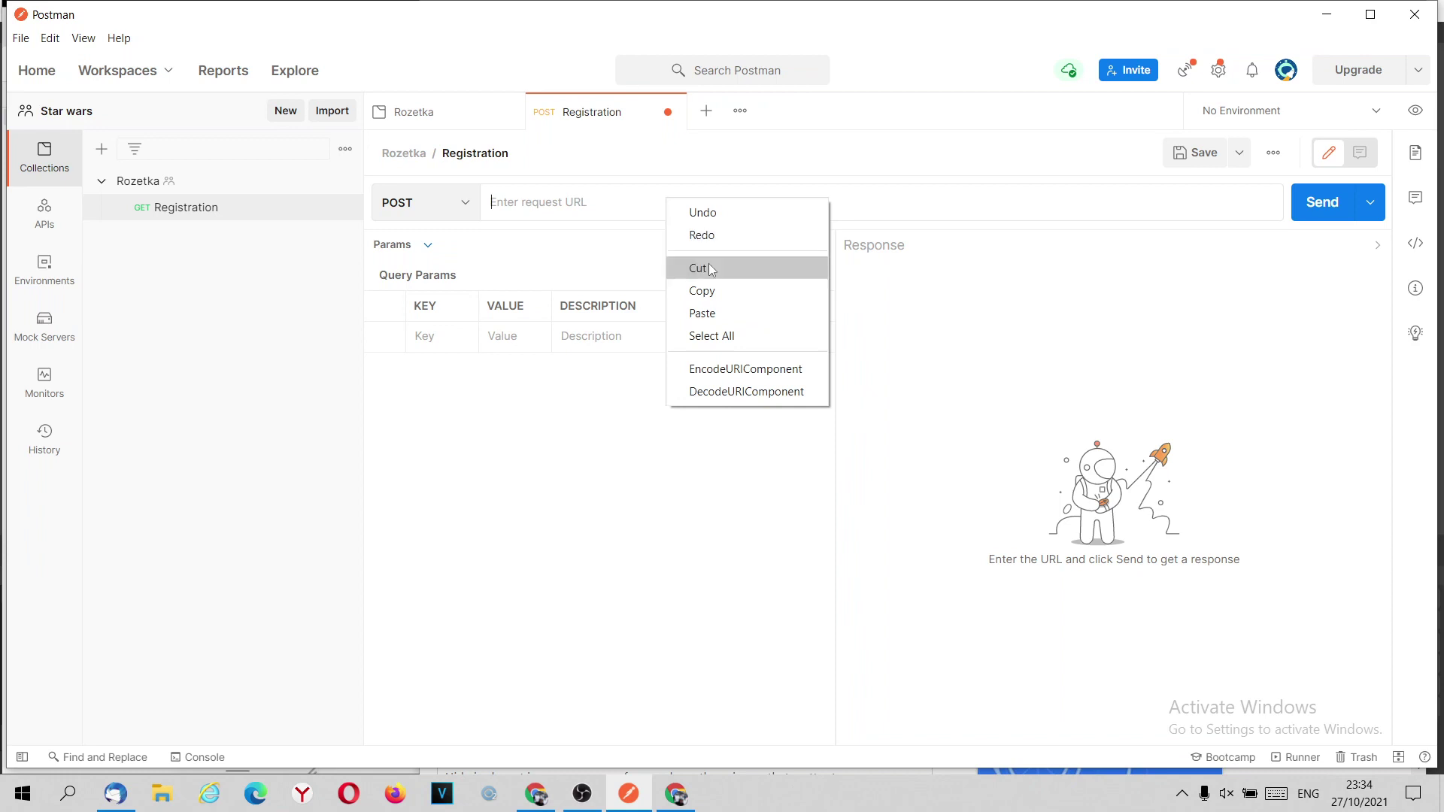
pyautogui.click(722, 313)
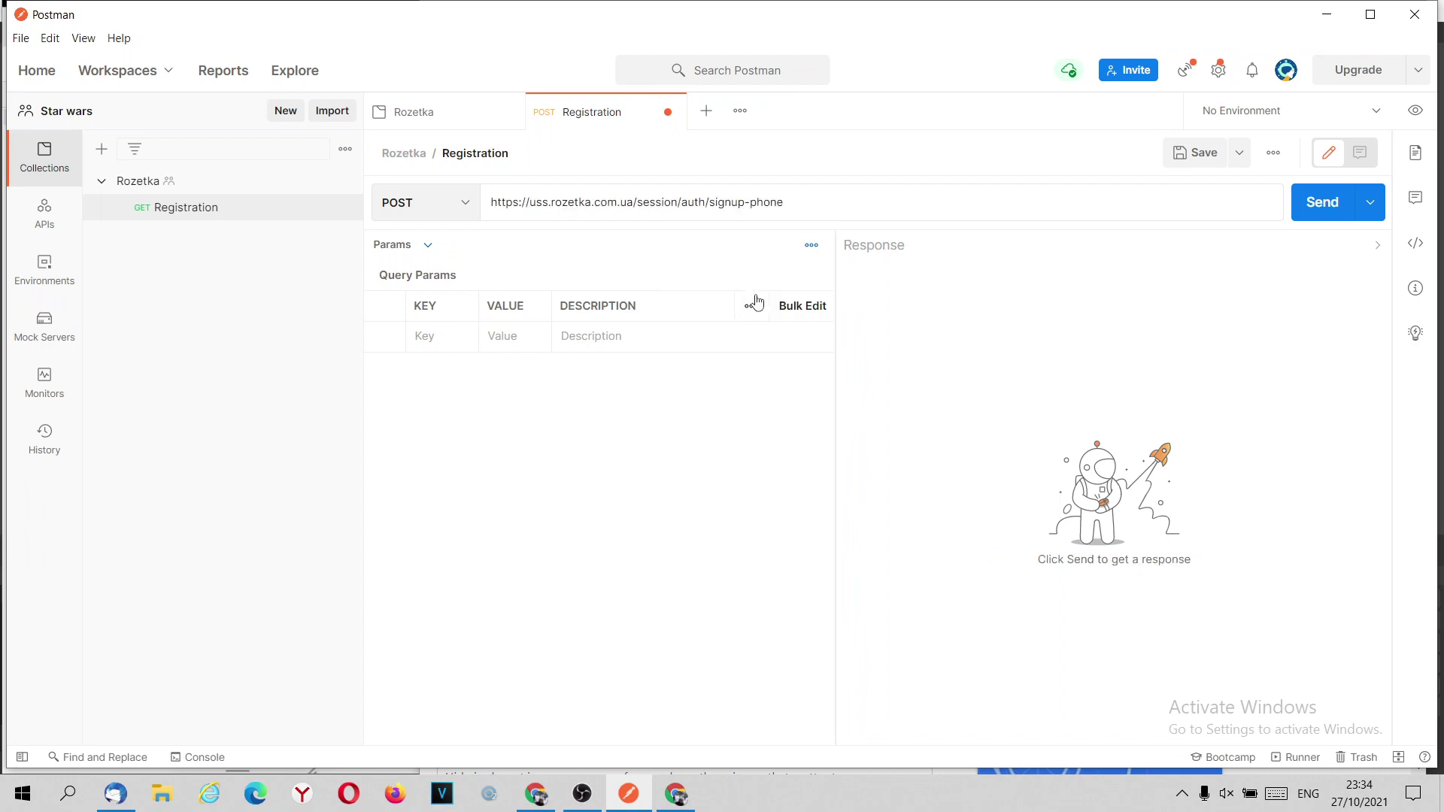
pyautogui.click(868, 169)
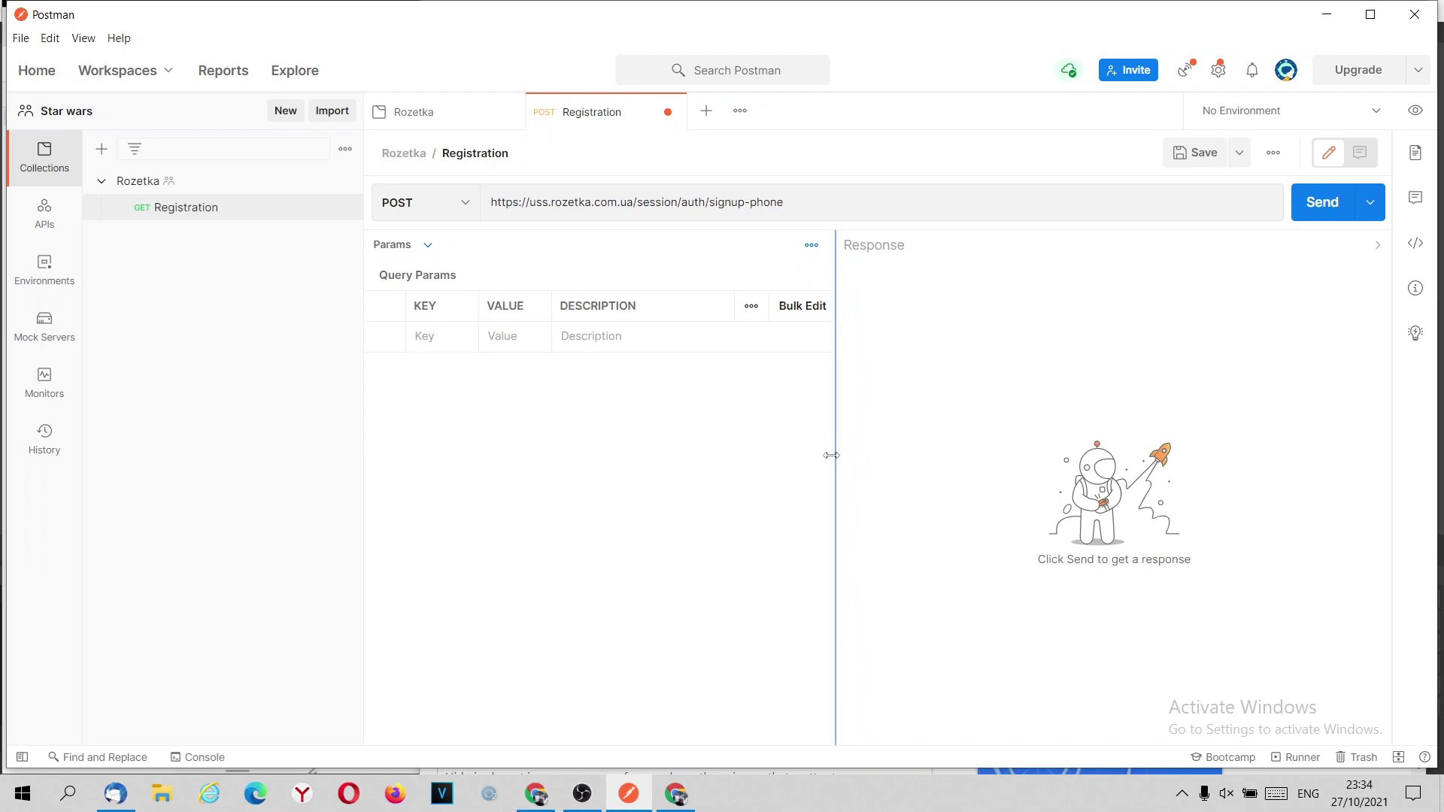
# Widen the request pane and stack the Response area below the Registration request.
pyautogui.moveTo(861, 450); pyautogui.dragTo(970, 444)
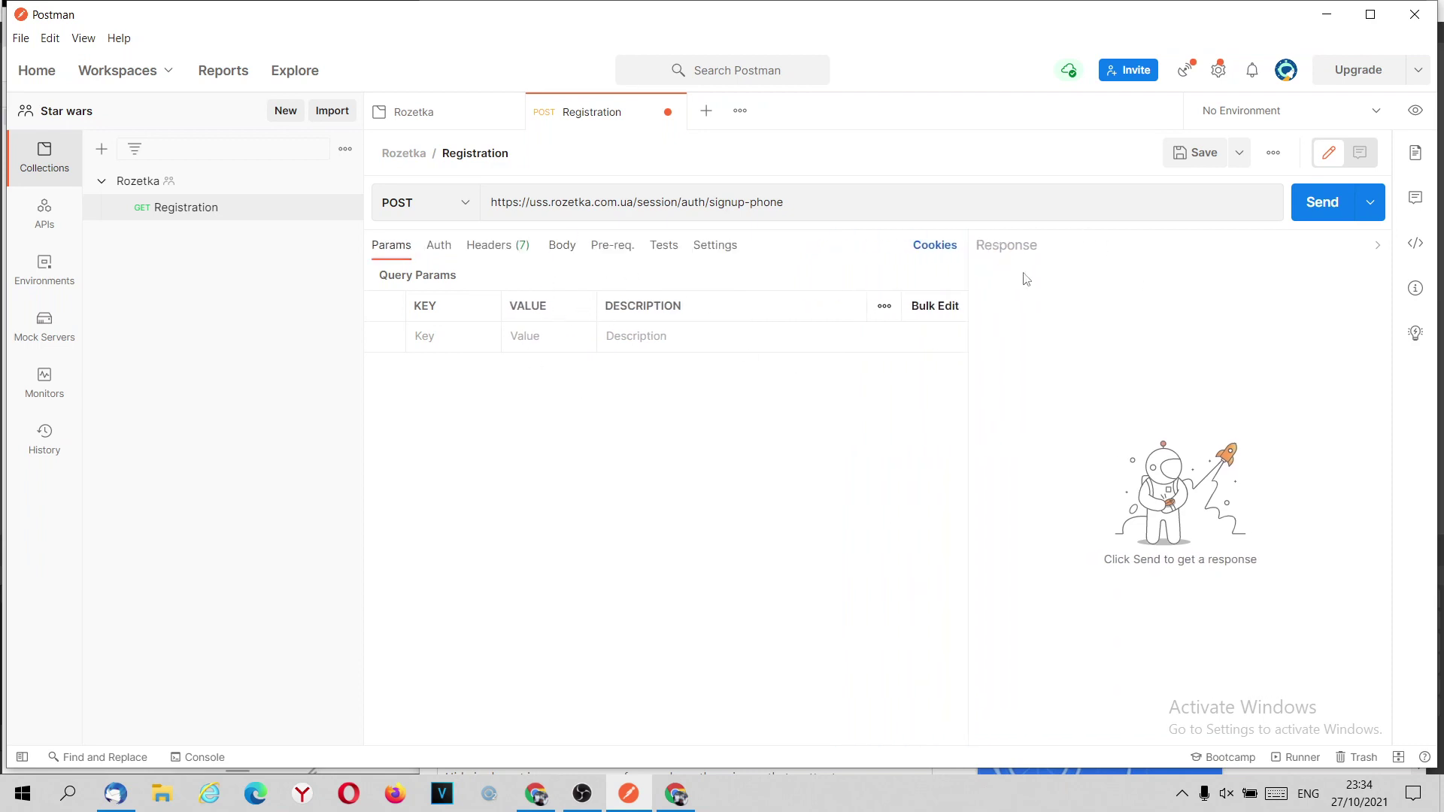
pyautogui.click(1398, 759)
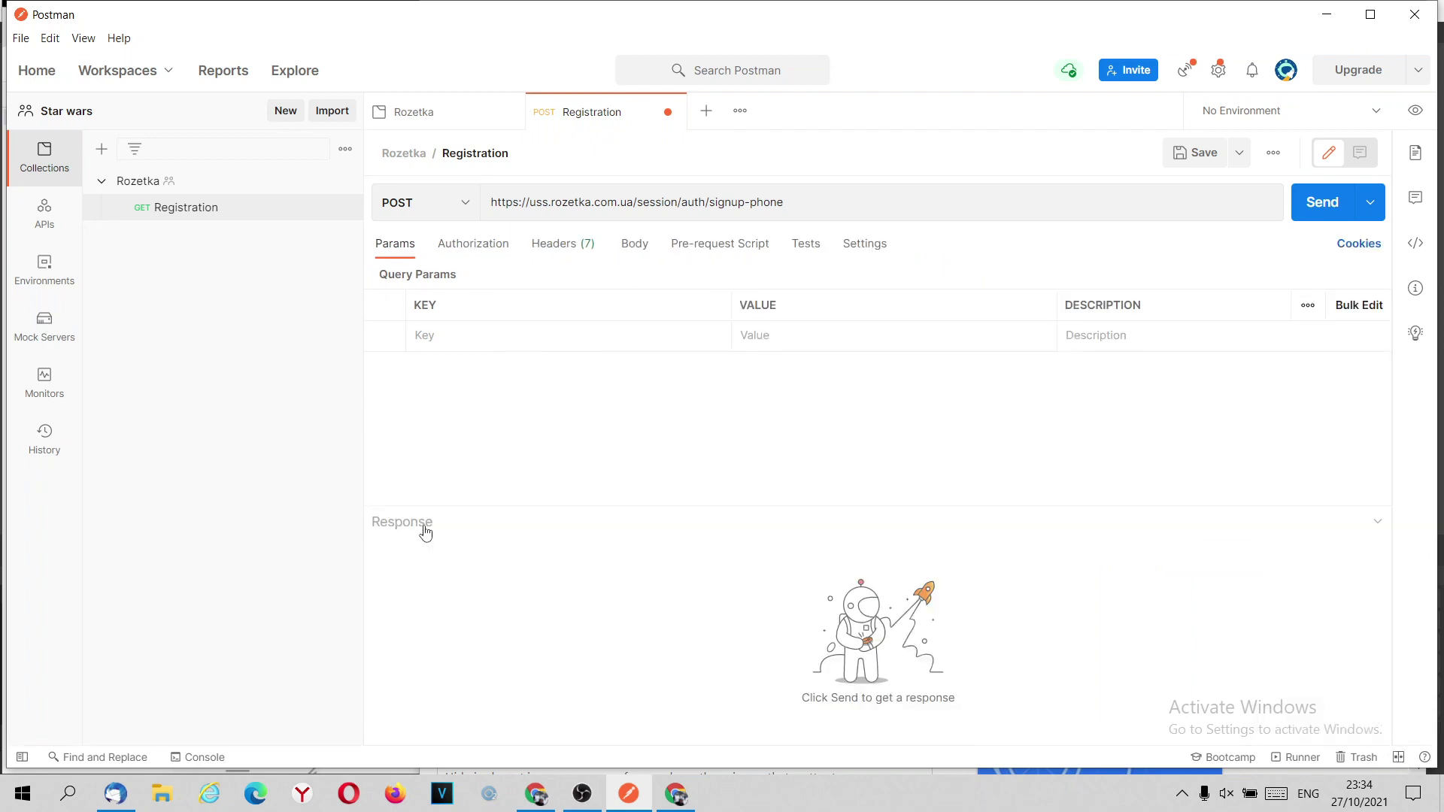
pyautogui.click(1397, 758)
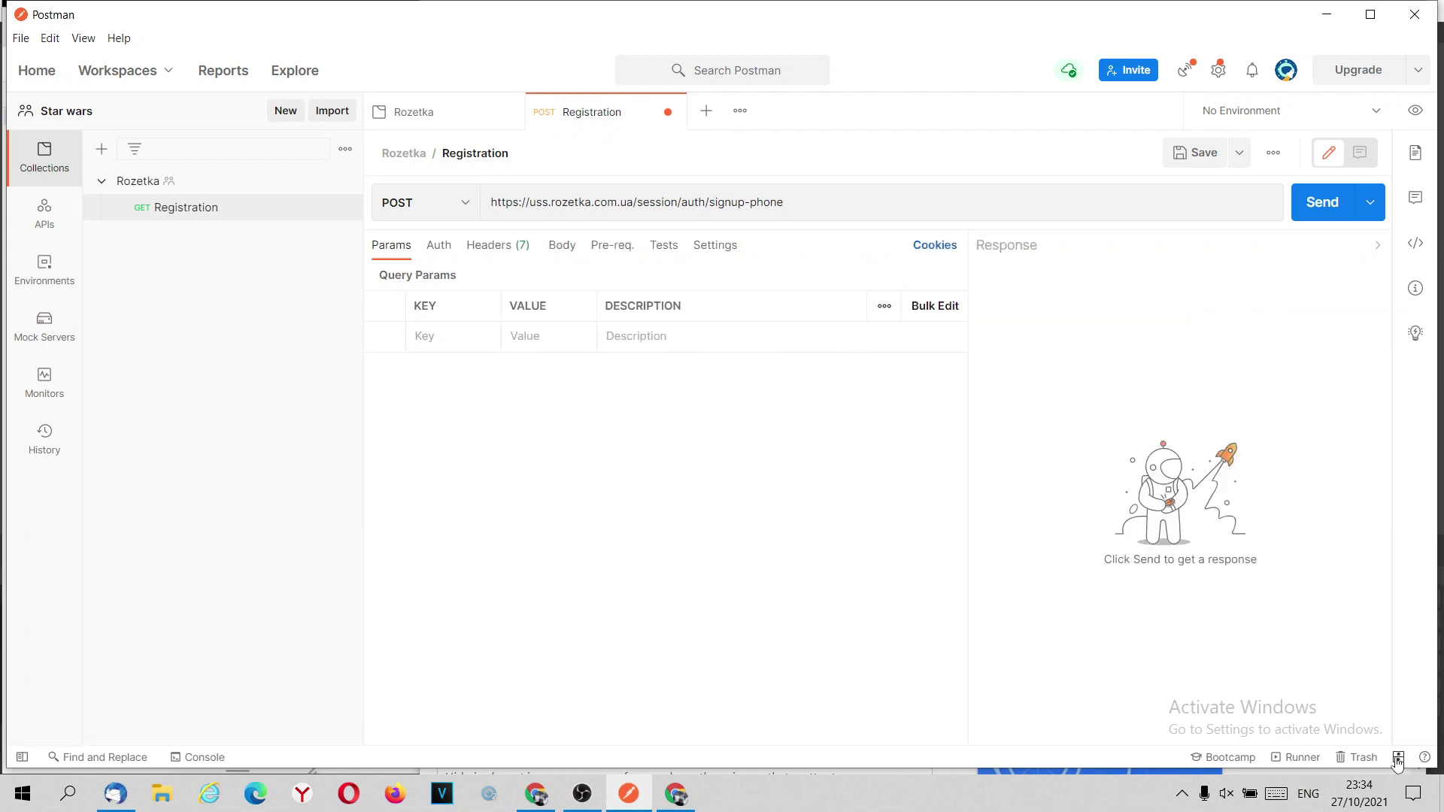
pyautogui.click(1399, 758)
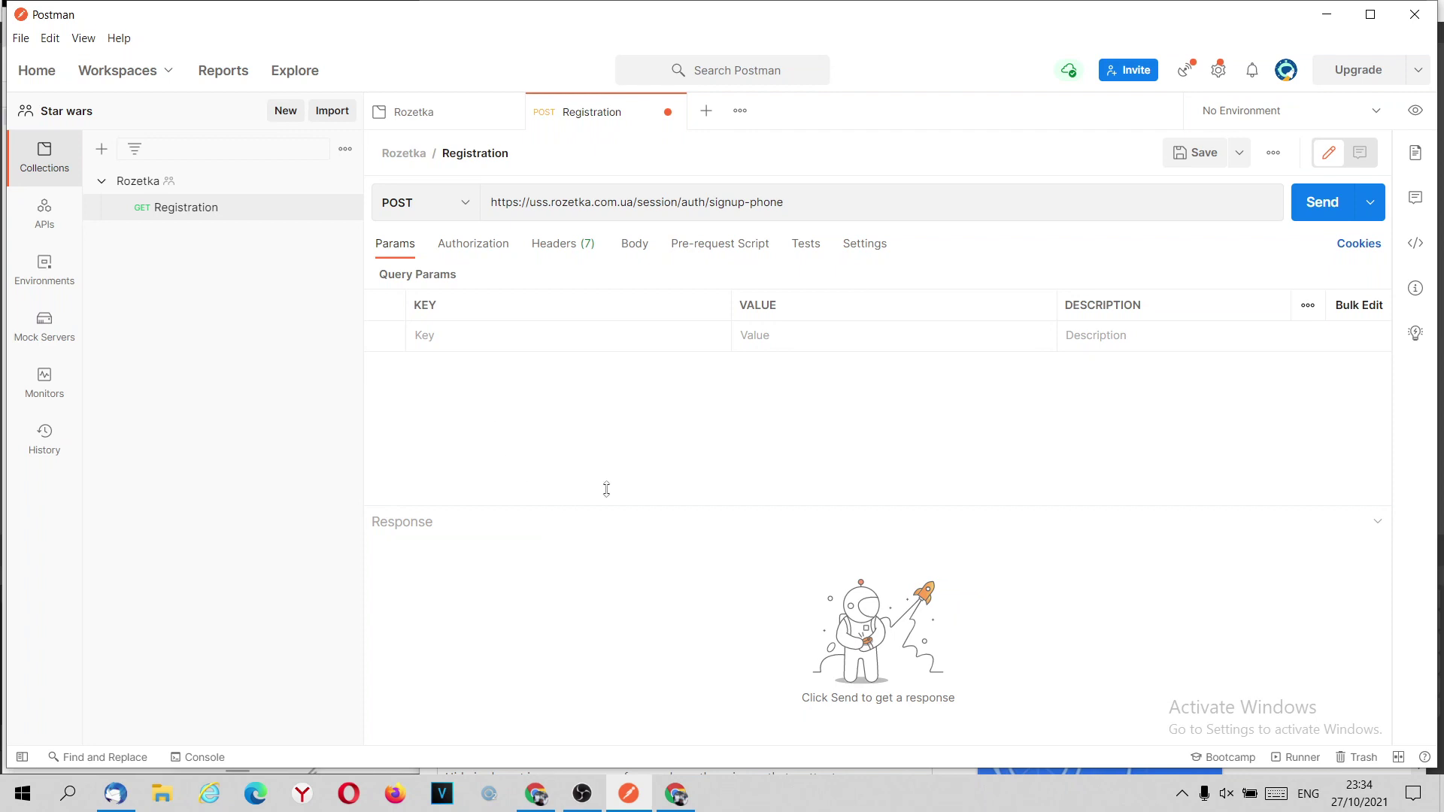
# Show the Registration request's Headers table with its seven auto-generated headers.
pyautogui.click(573, 248)
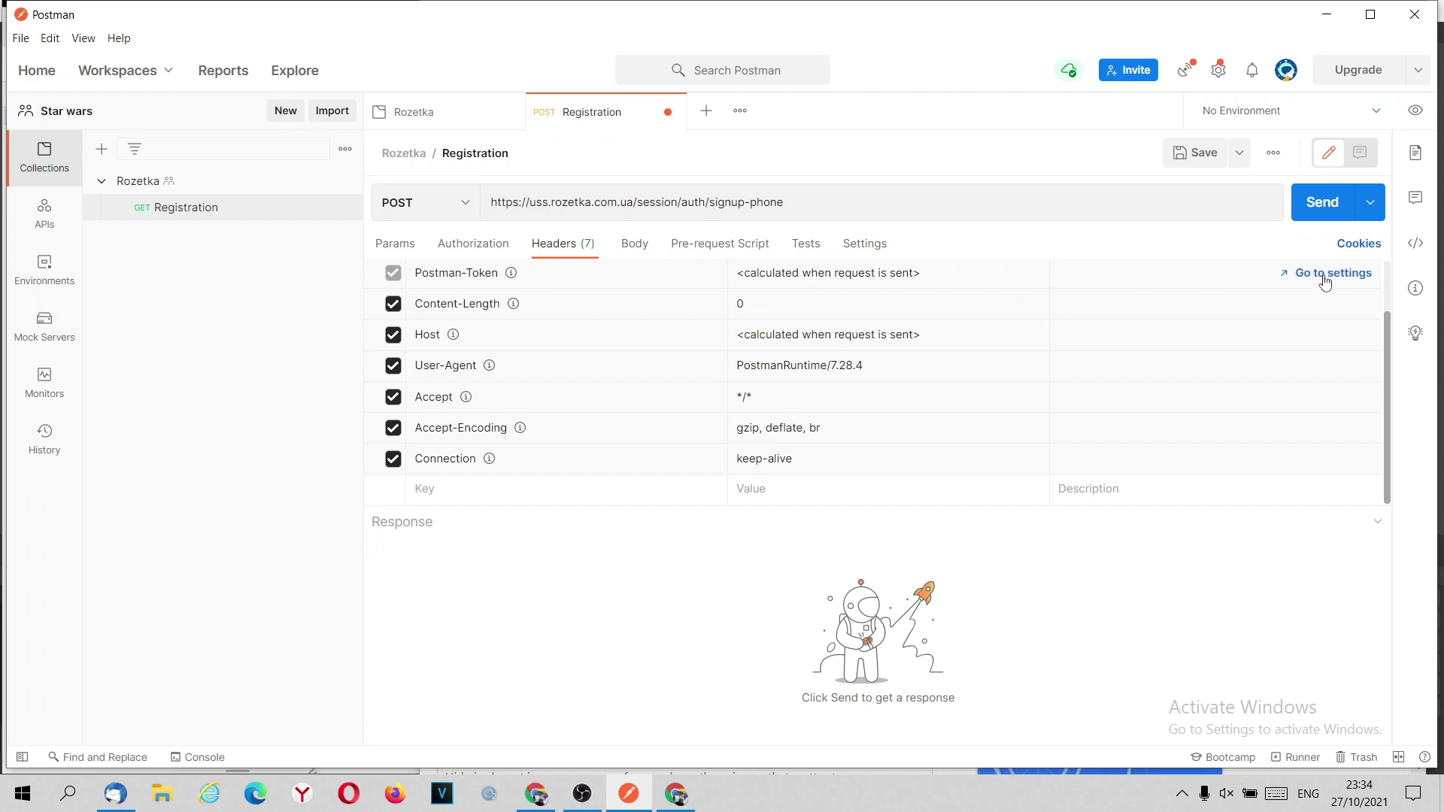
pyautogui.click(405, 249)
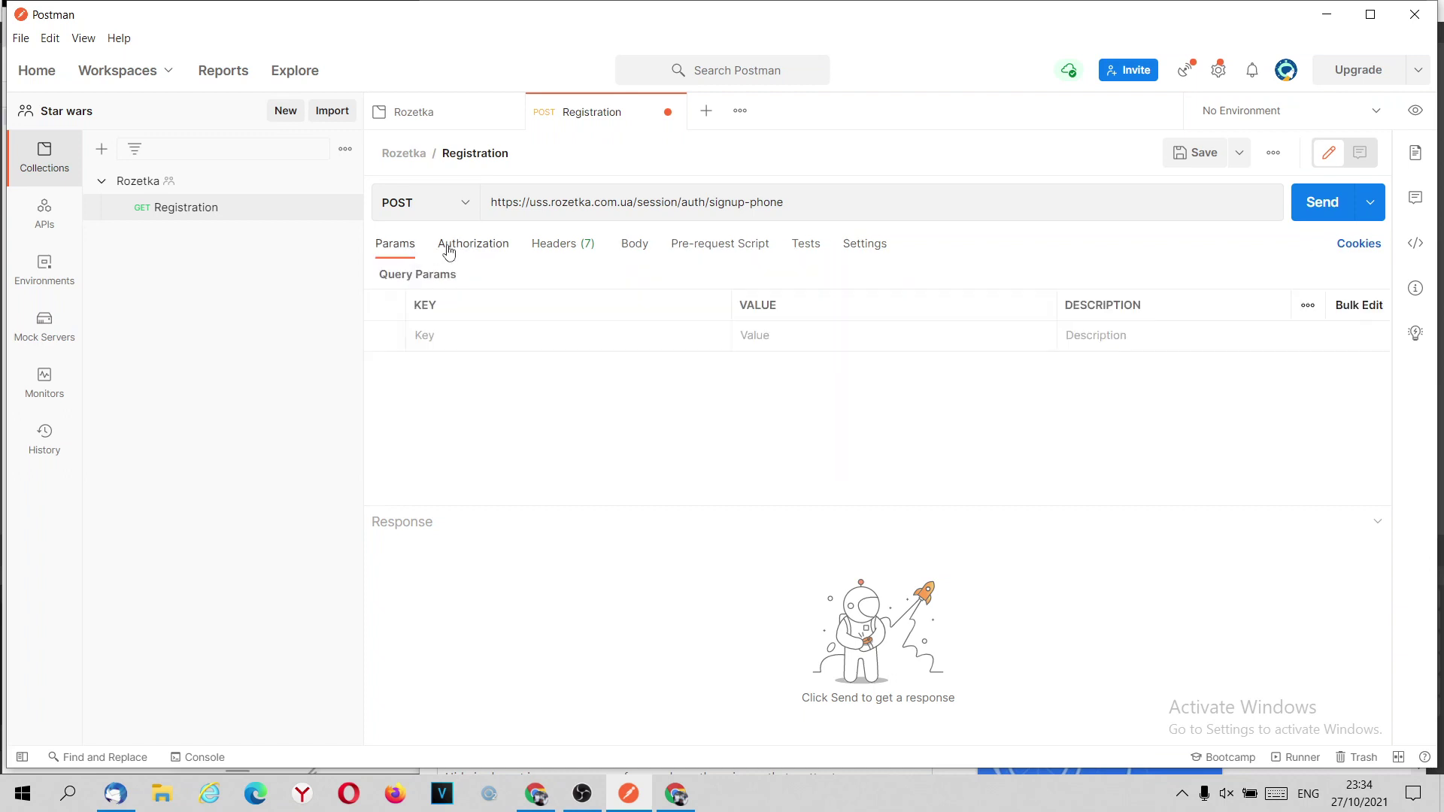
pyautogui.click(553, 244)
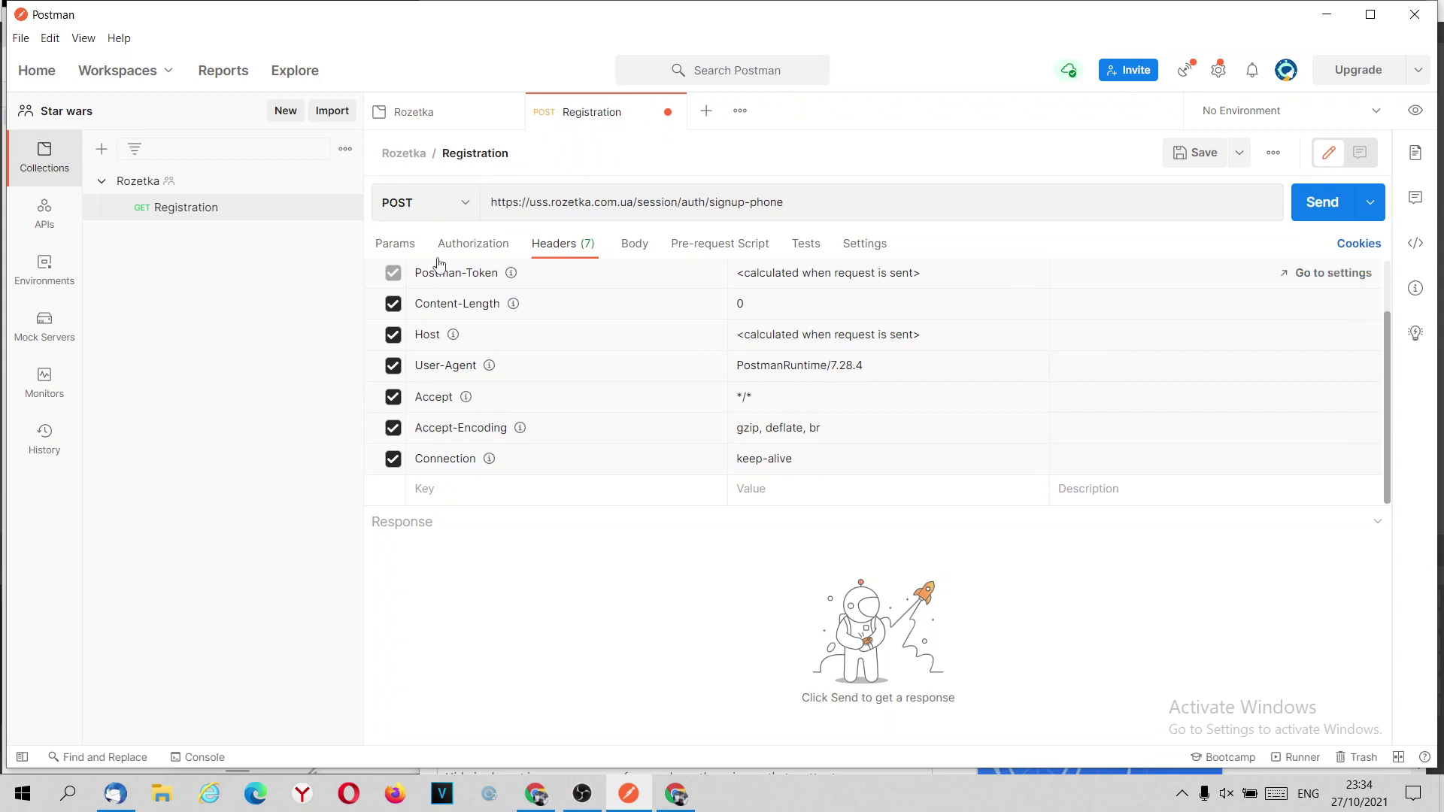
pyautogui.click(406, 253)
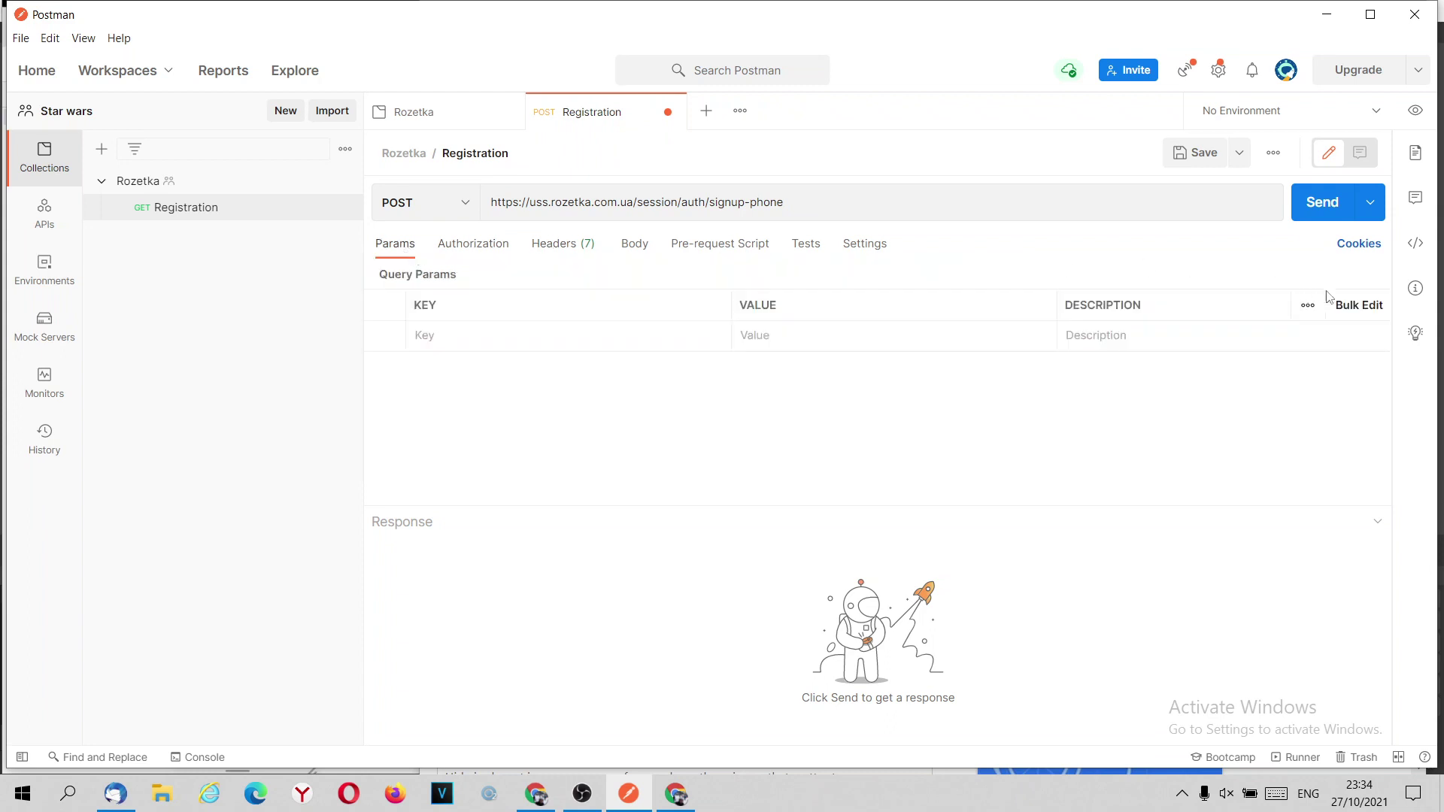
pyautogui.click(1367, 305)
pyautogui.click(565, 248)
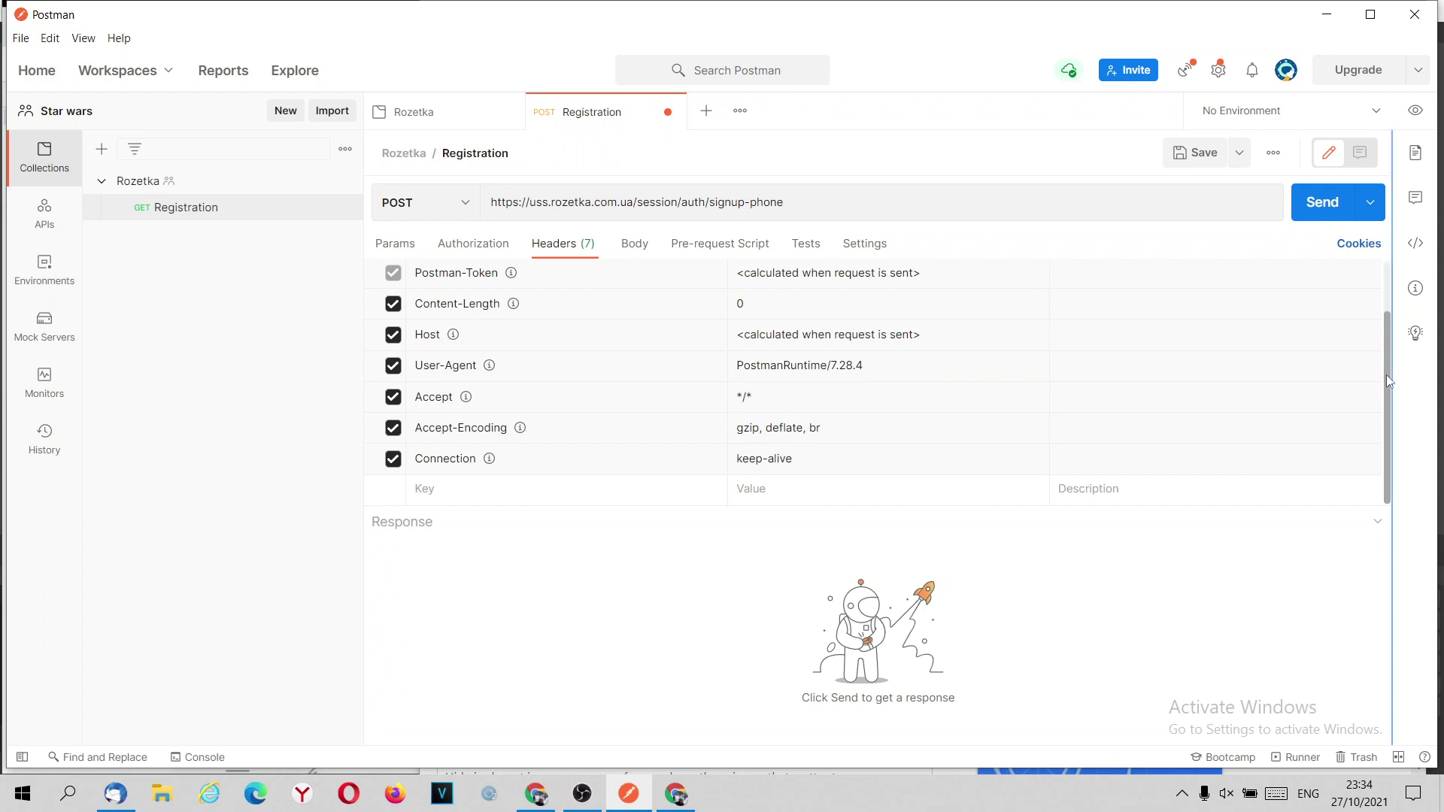
# Switch the headers to Bulk Edit plain text and place the cursor in it.
pyautogui.scroll(2, 1387, 361)
pyautogui.moveTo(1393, 299); pyautogui.dragTo(1404, 455)
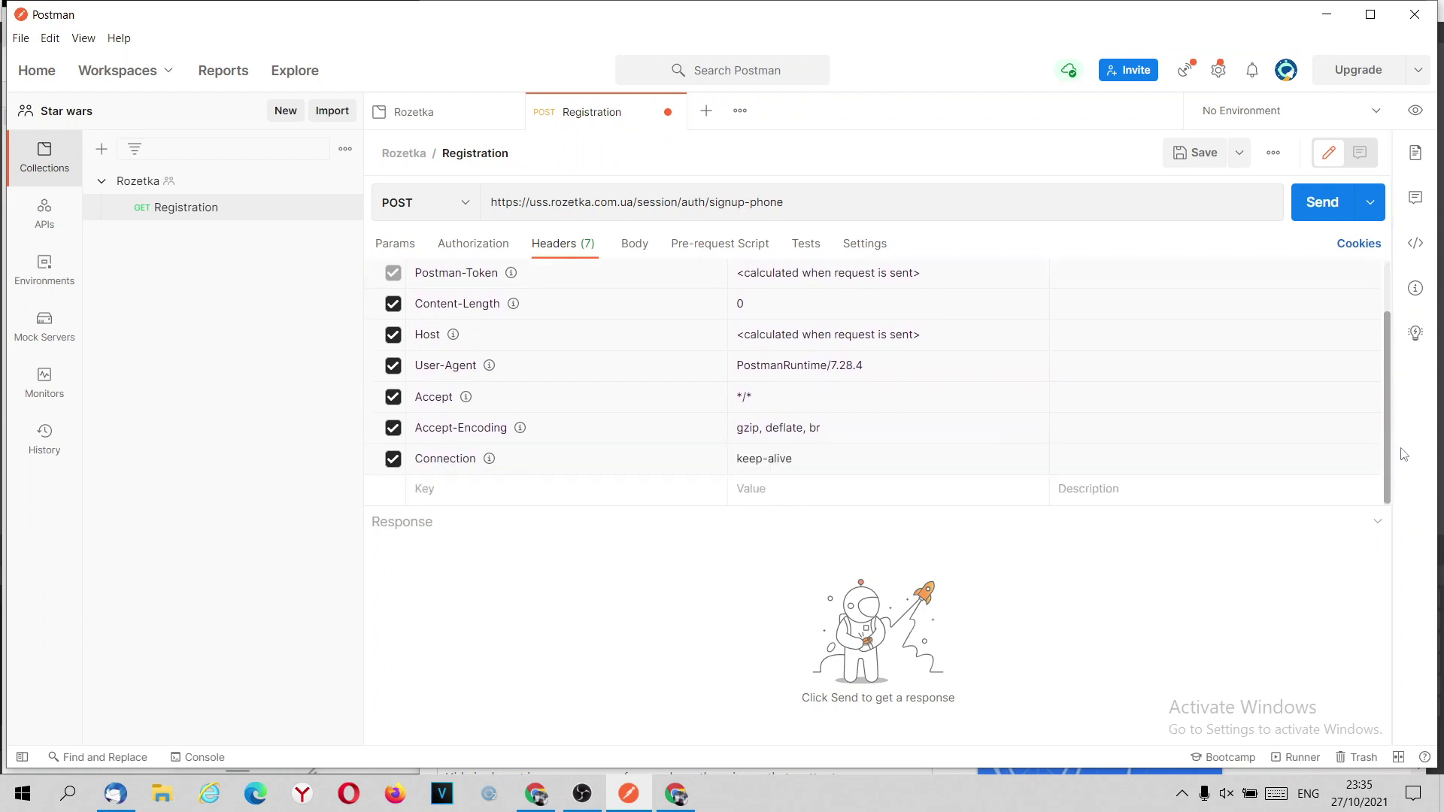
pyautogui.scroll(3, 1400, 395)
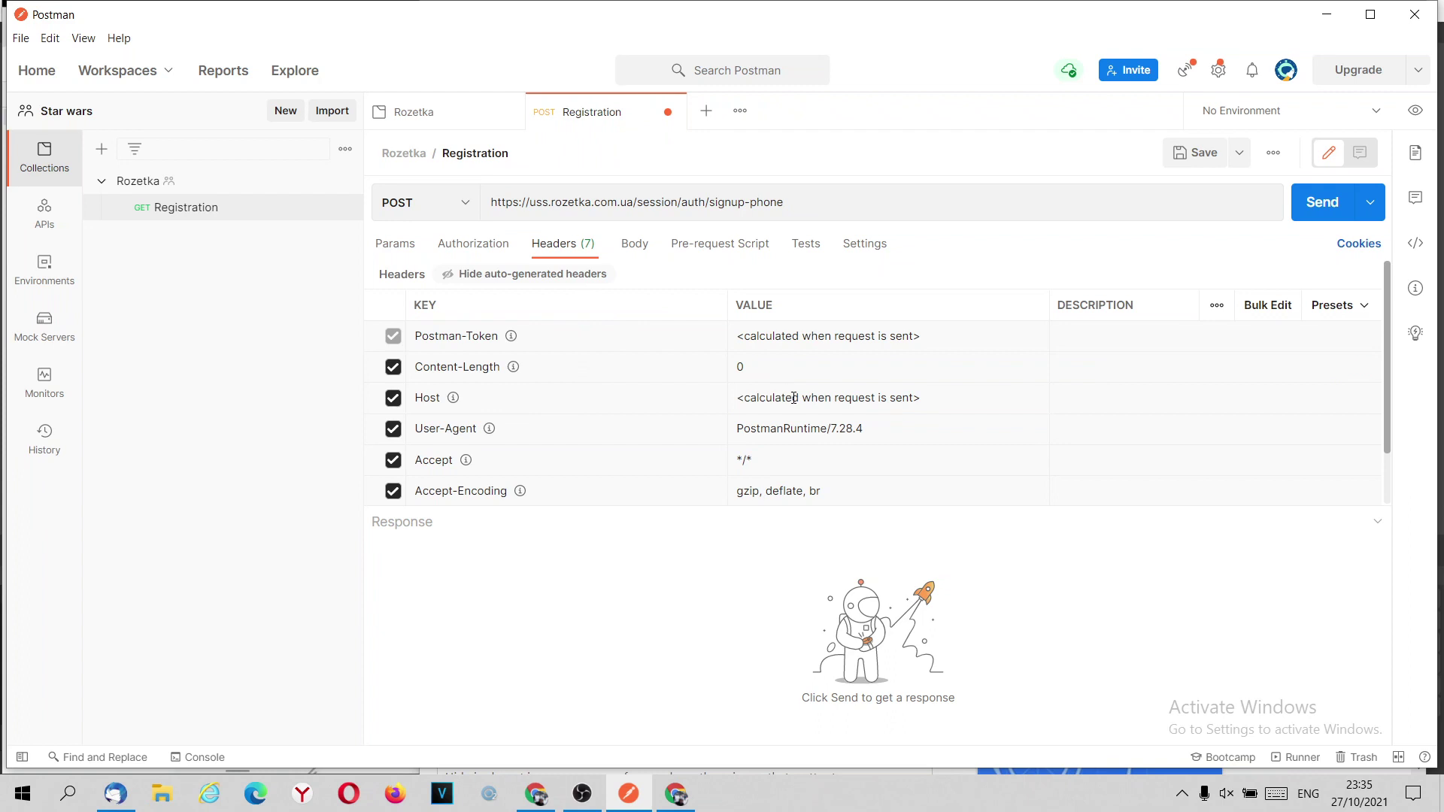
pyautogui.click(1269, 308)
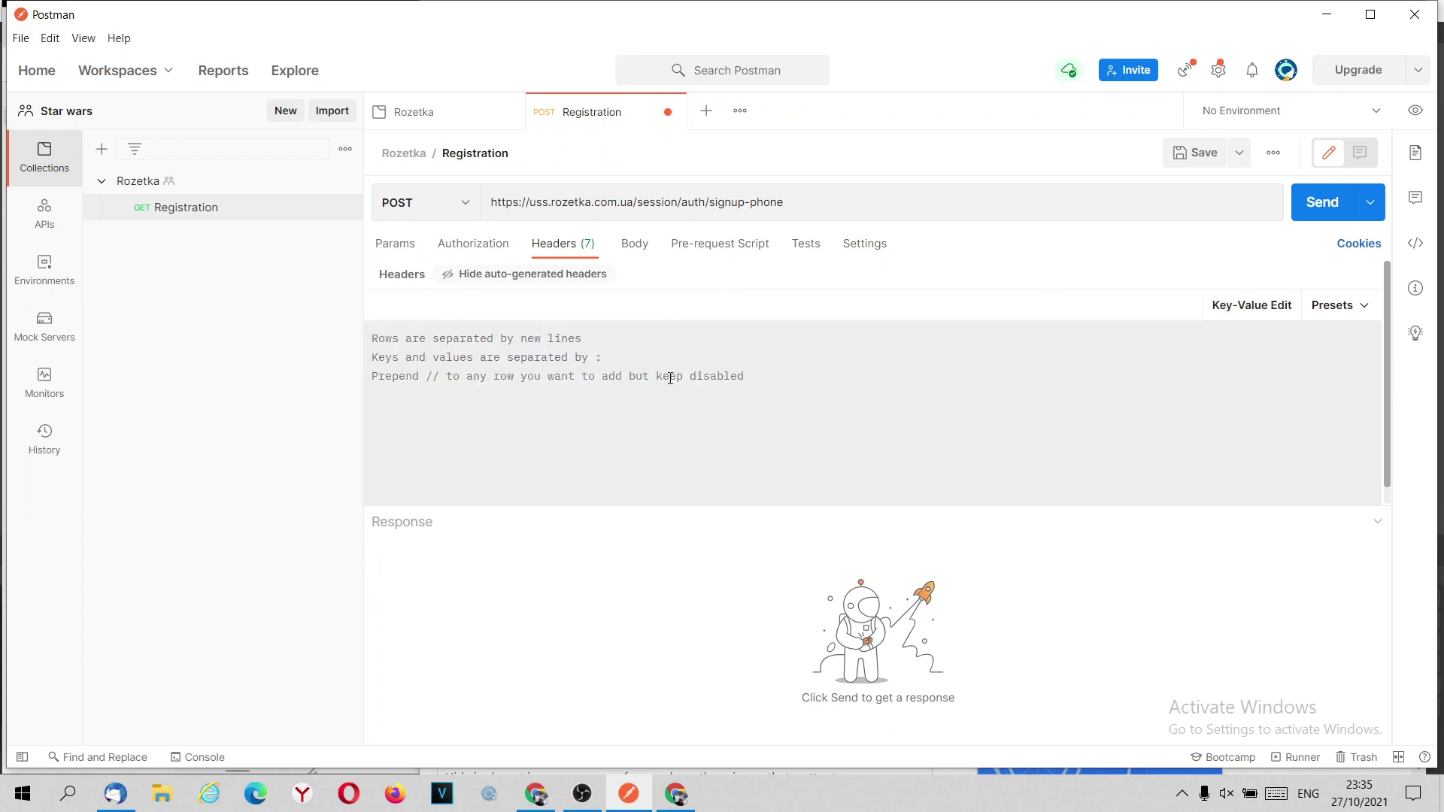
pyautogui.click(489, 356)
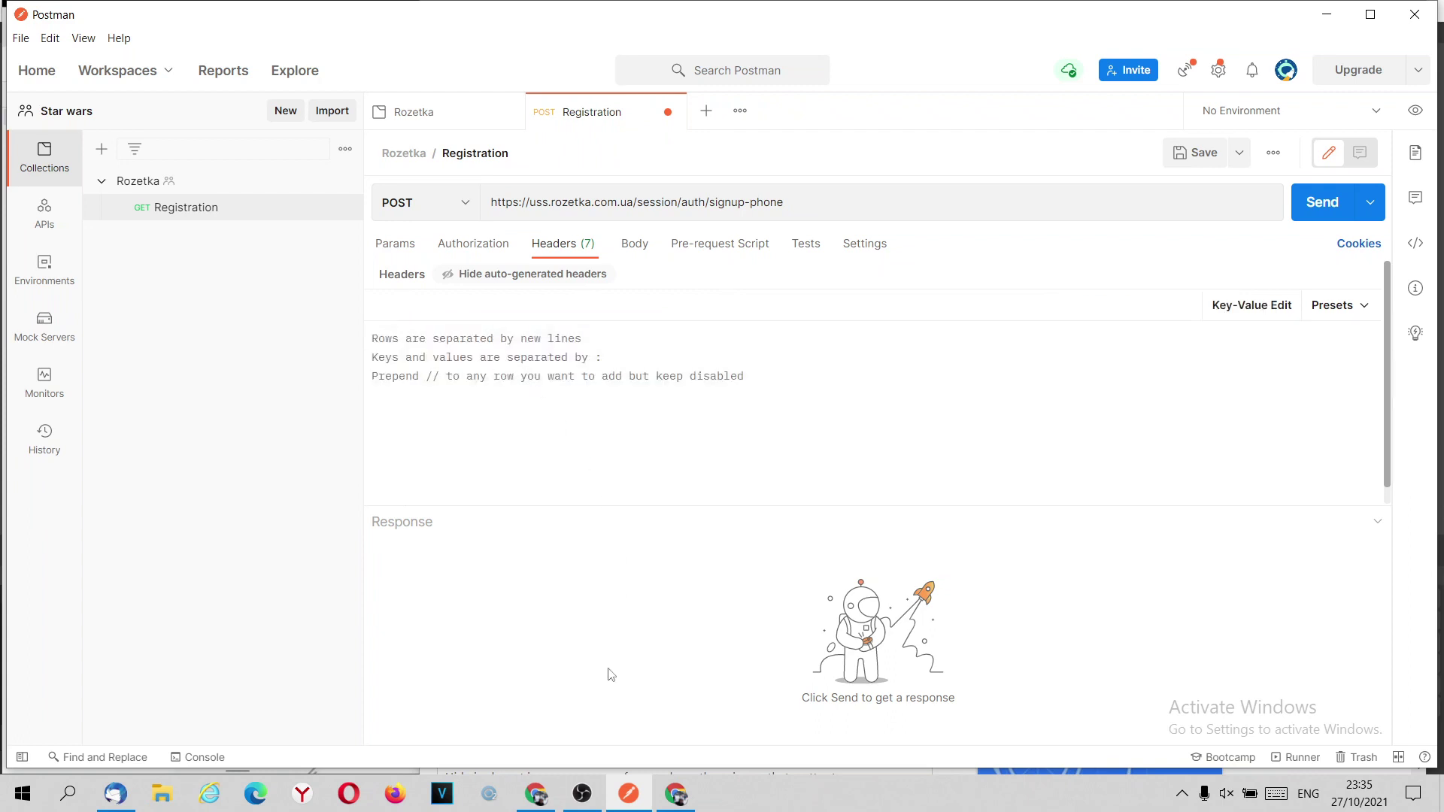
# Bring up the rozetka DevTools window and view the raw response headers source.
pyautogui.moveTo(682, 803)
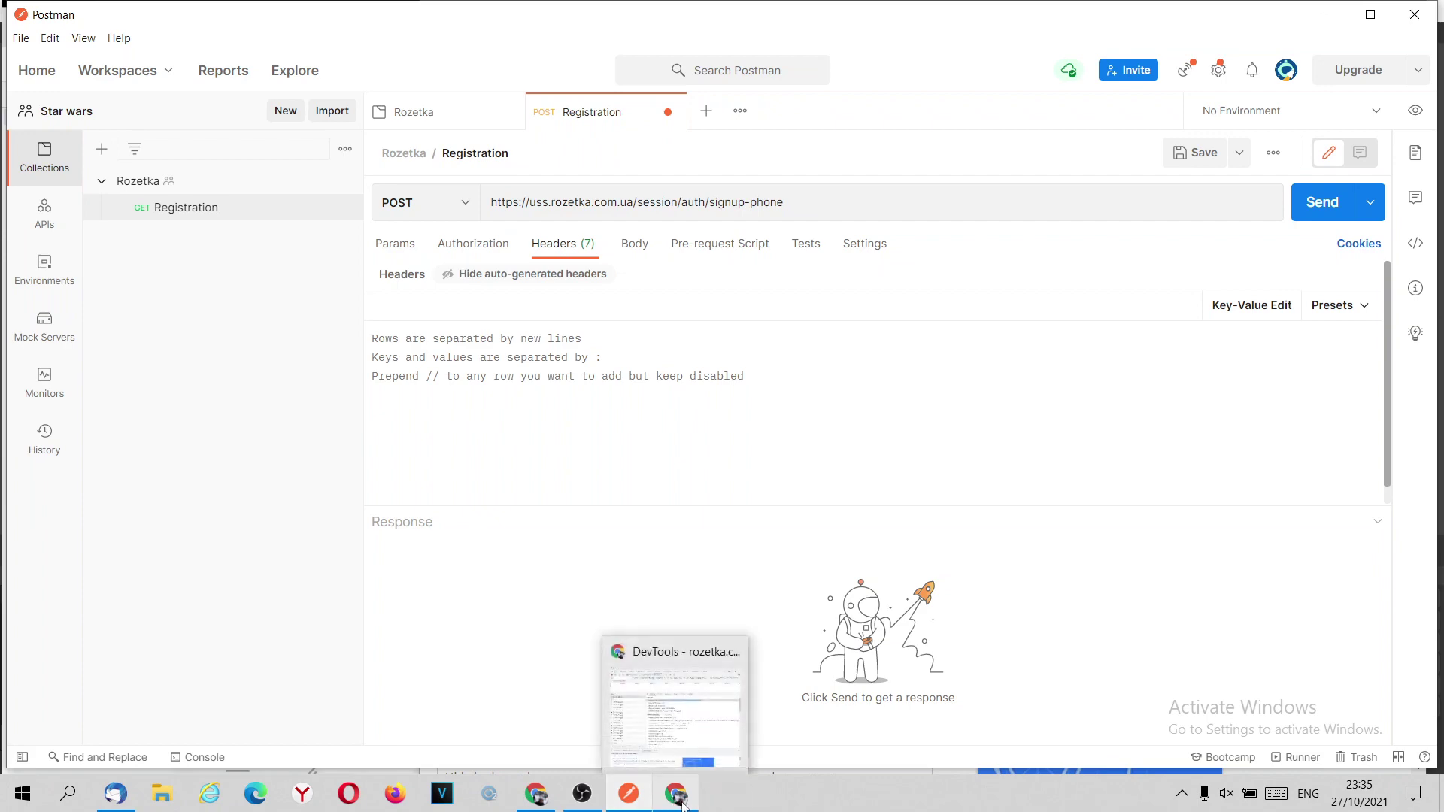
pyautogui.click(677, 799)
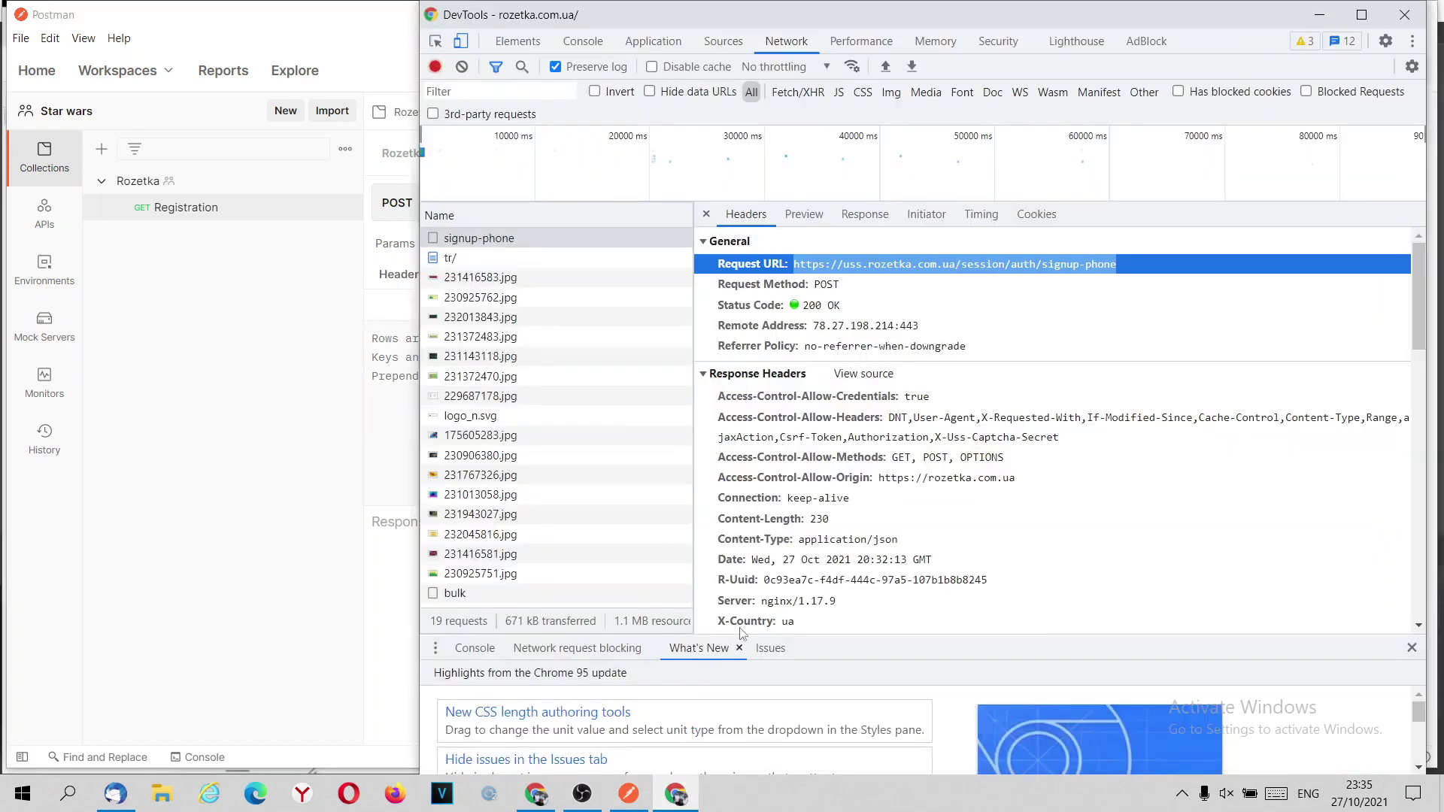
pyautogui.click(863, 374)
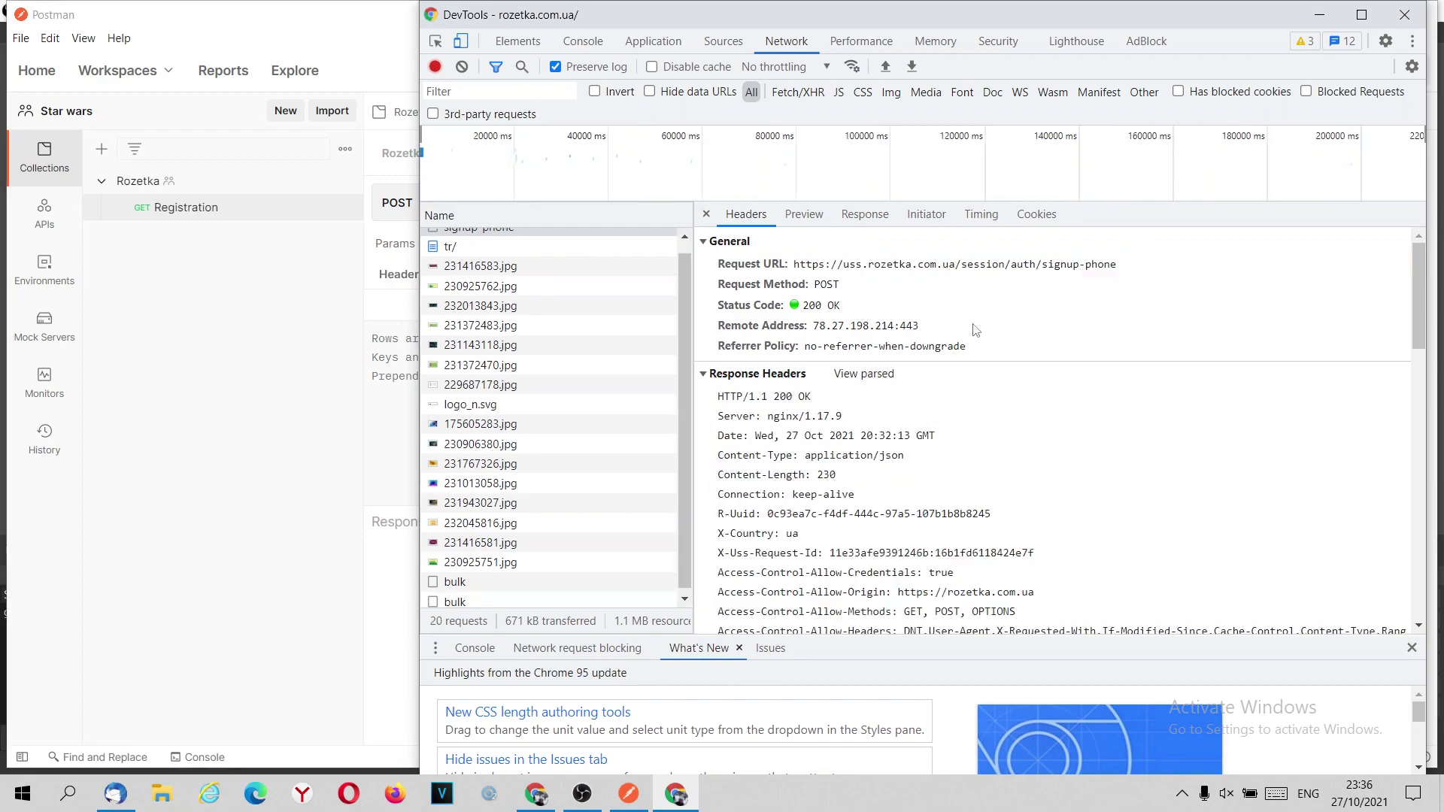
pyautogui.scroll(-4, 976, 331)
pyautogui.scroll(-3, 975, 331)
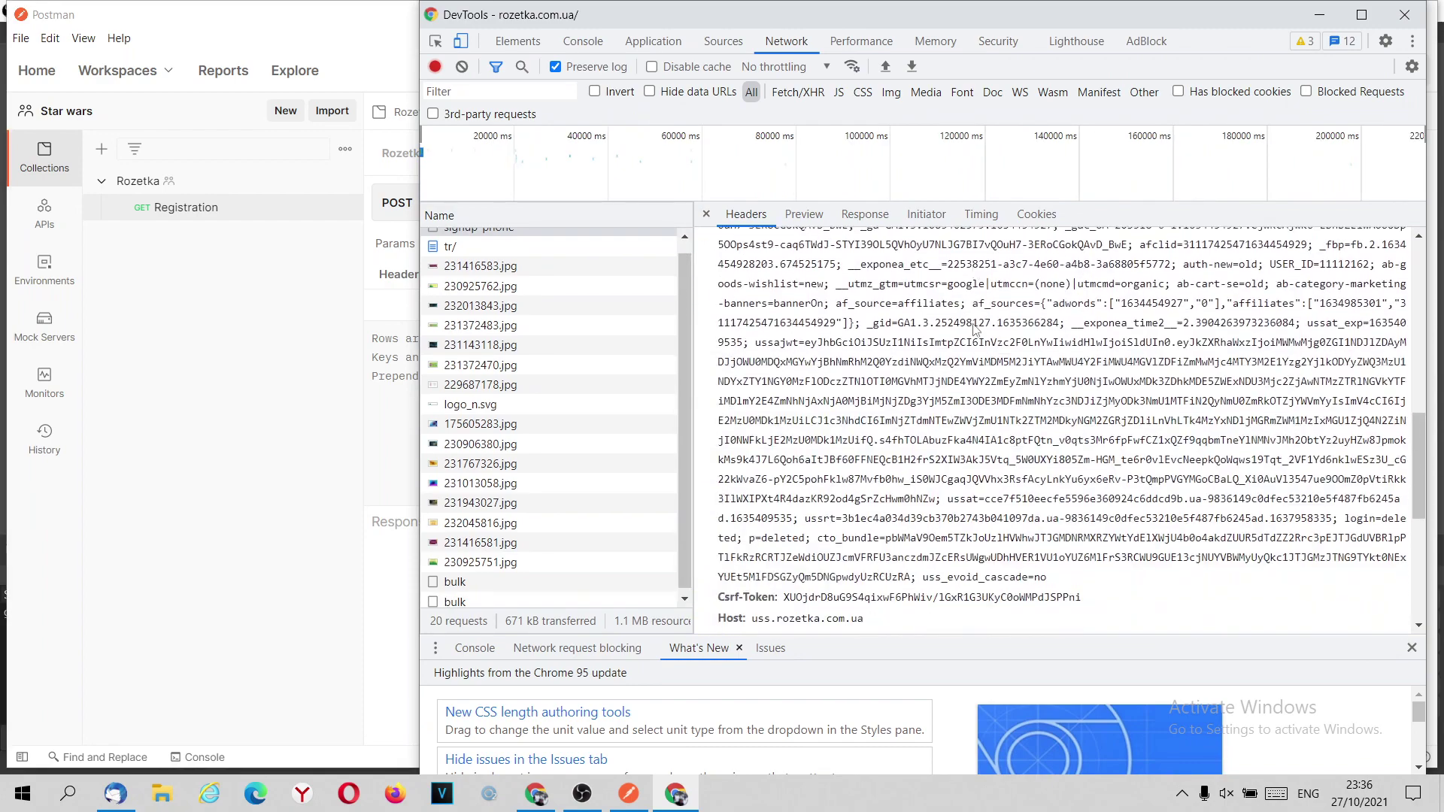
pyautogui.scroll(8, 955, 421)
pyautogui.click(932, 472)
pyautogui.scroll(-3, 933, 468)
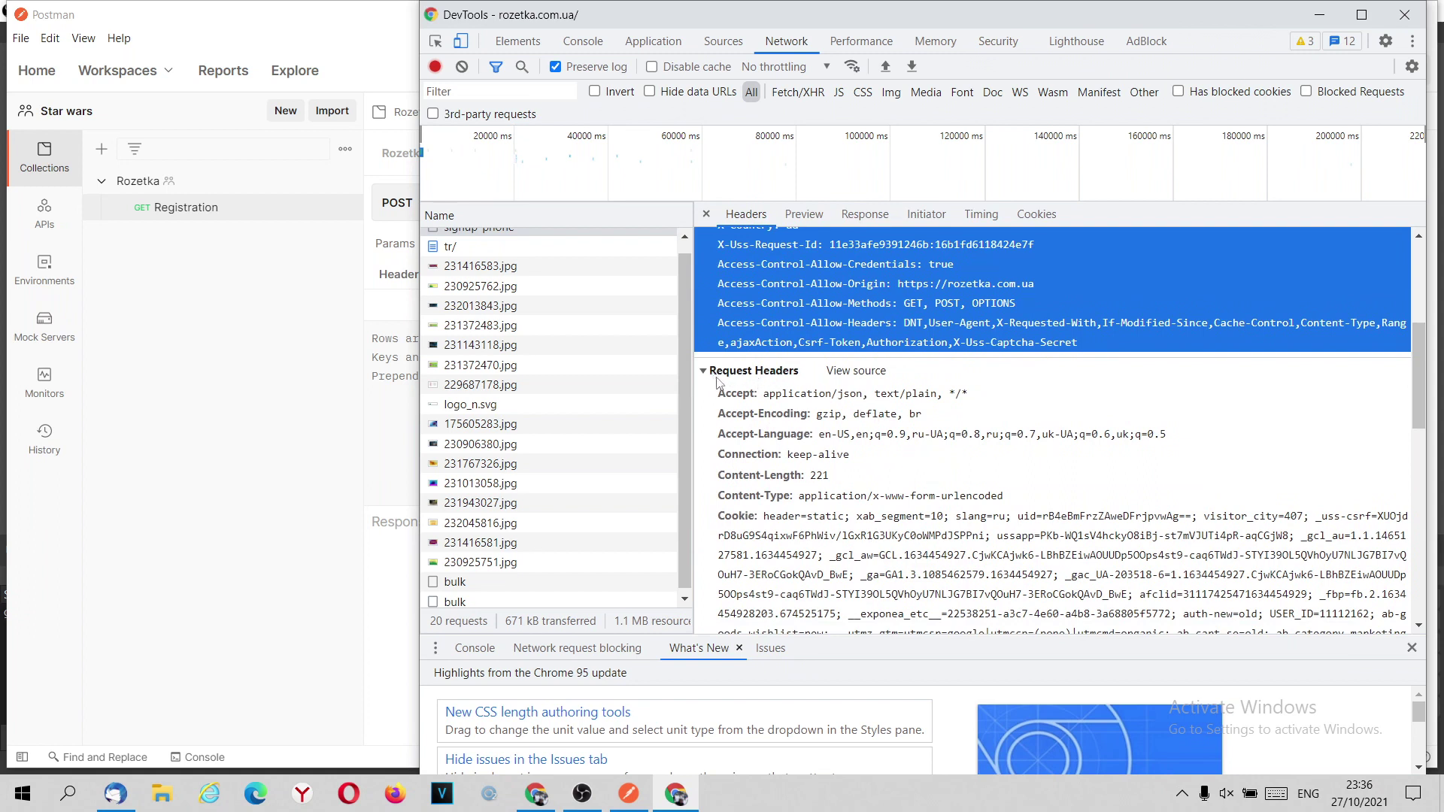
# Show the signup-phone request headers as raw source and select the block.
pyautogui.click(864, 373)
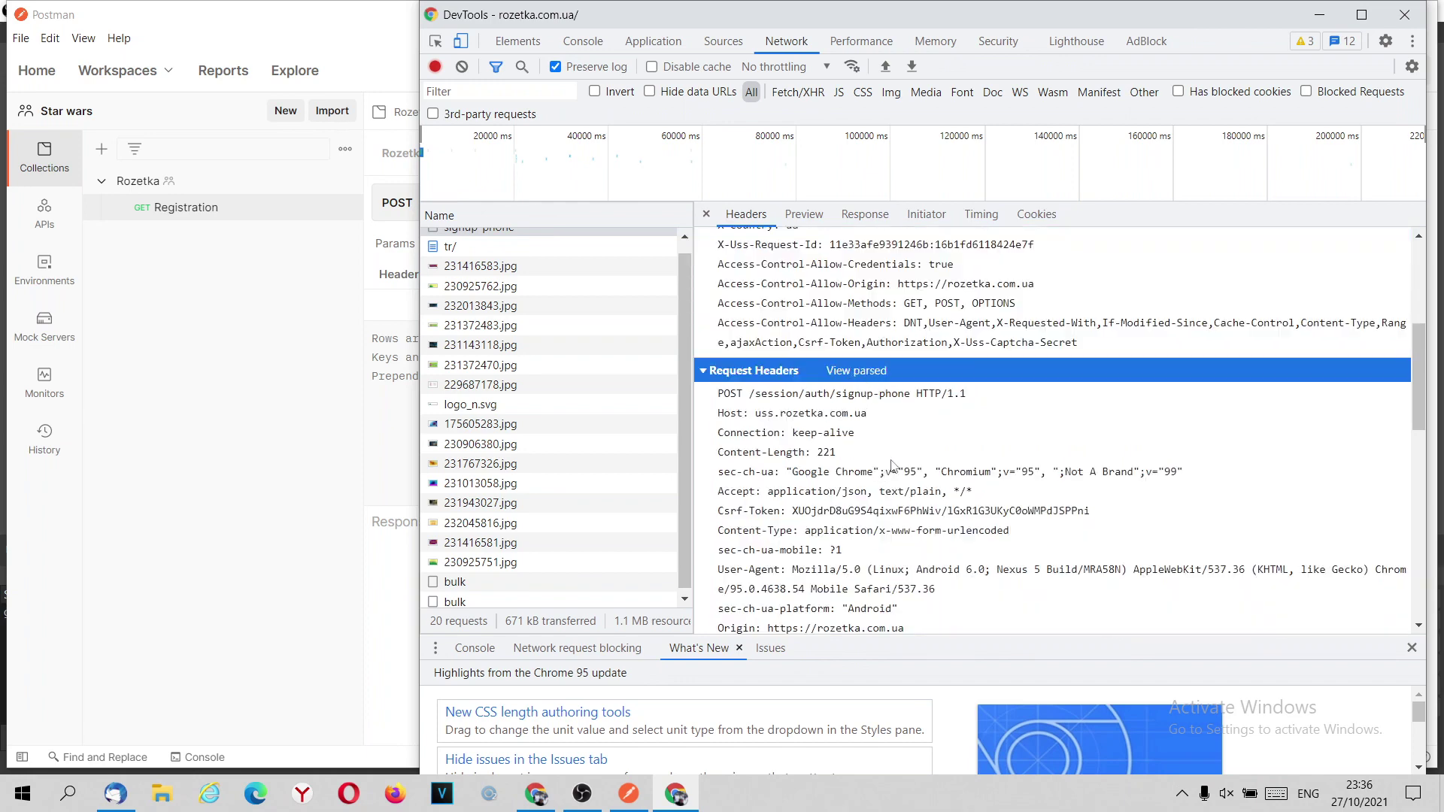
pyautogui.tripleClick(893, 465)
pyautogui.scroll(-6, 896, 462)
pyautogui.scroll(5, 897, 463)
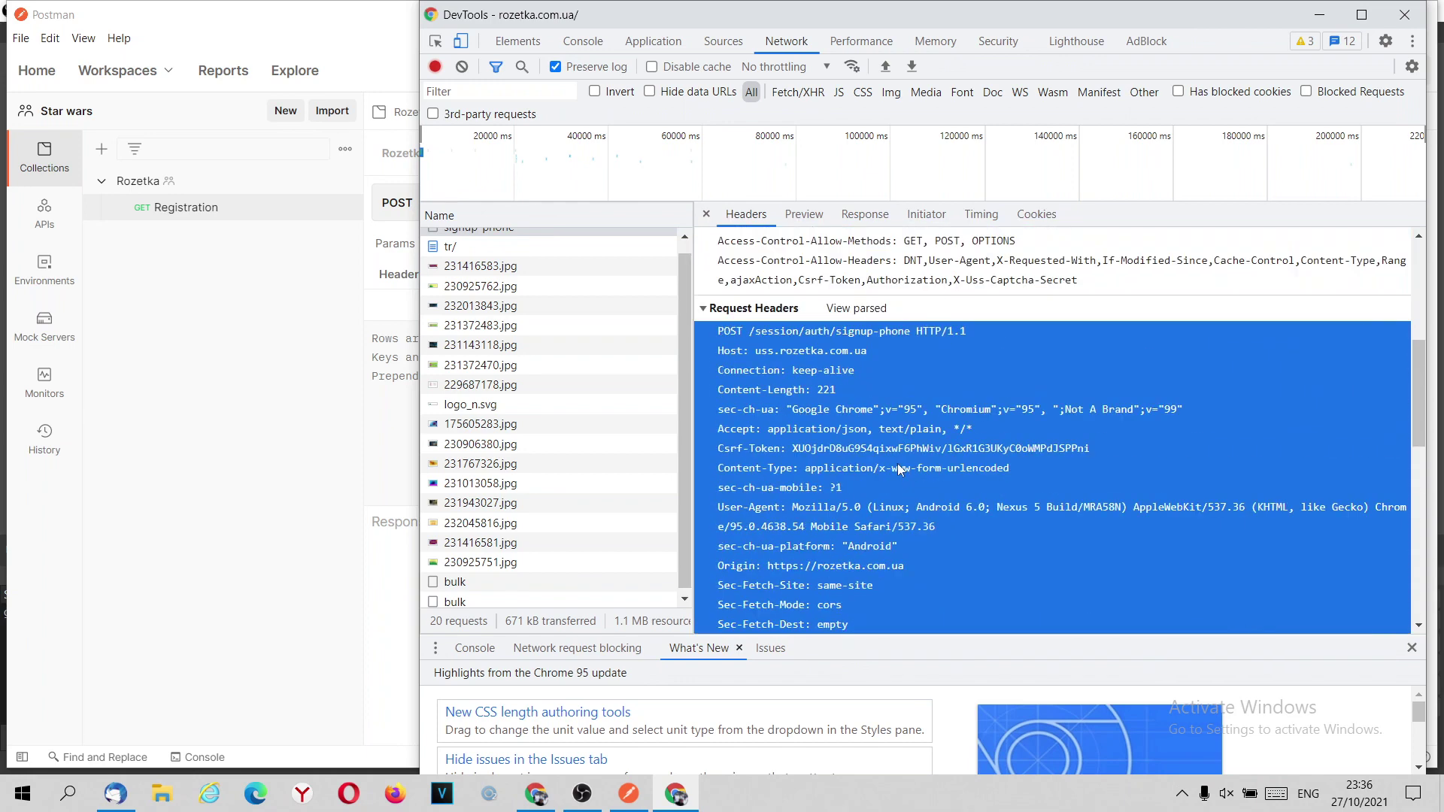
pyautogui.click(857, 309)
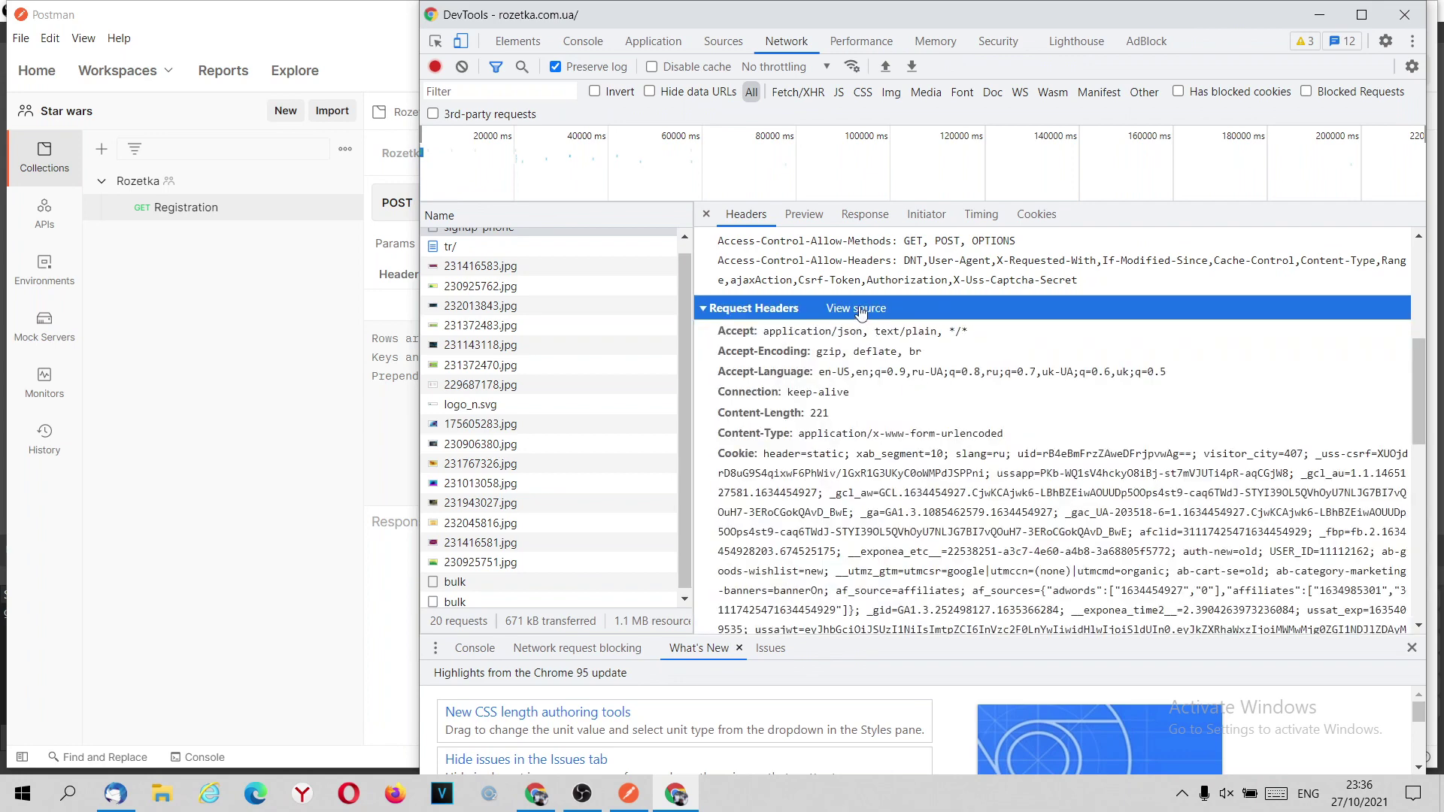
pyautogui.click(857, 309)
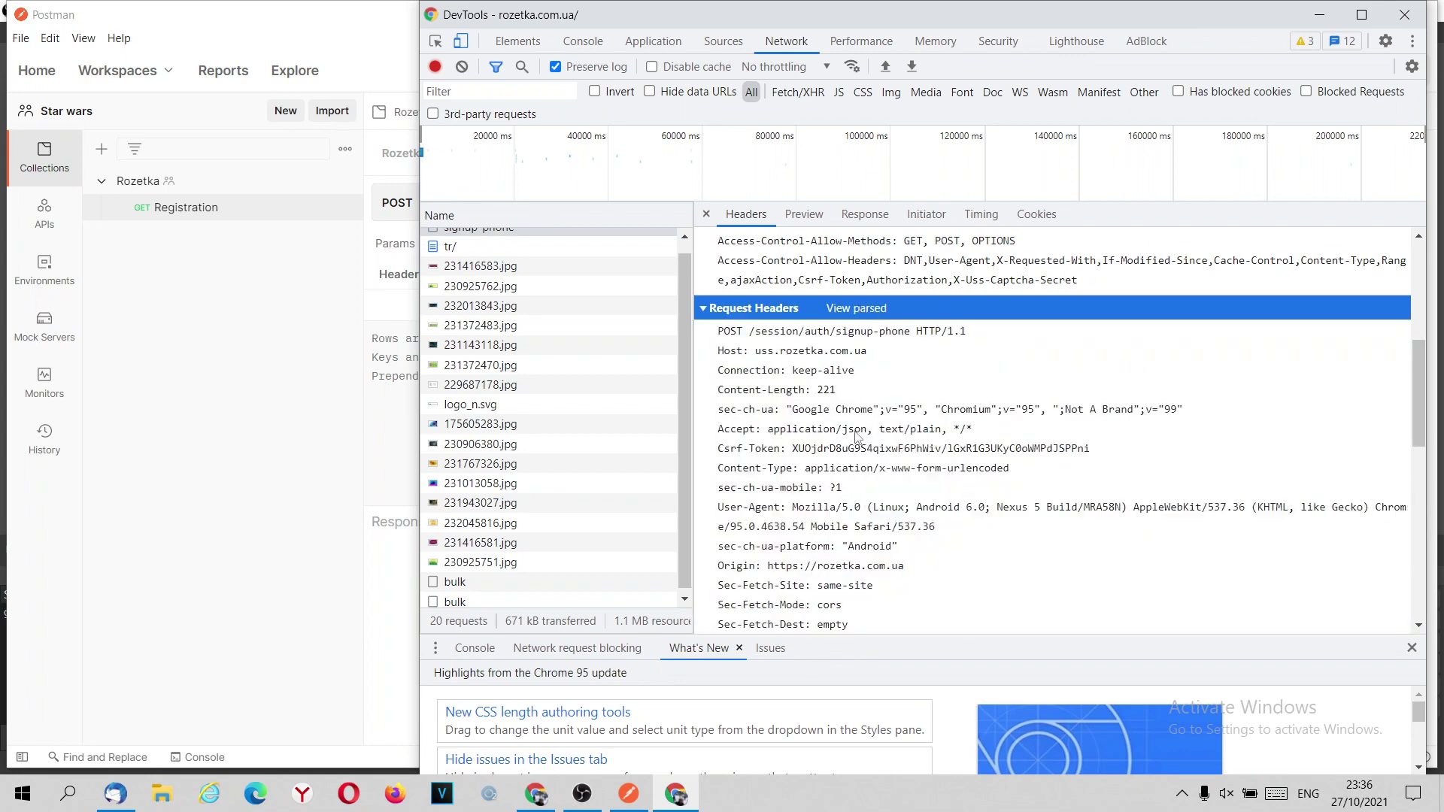
pyautogui.tripleClick(901, 452)
pyautogui.scroll(-6, 895, 451)
pyautogui.scroll(-5, 888, 455)
pyautogui.scroll(2, 971, 440)
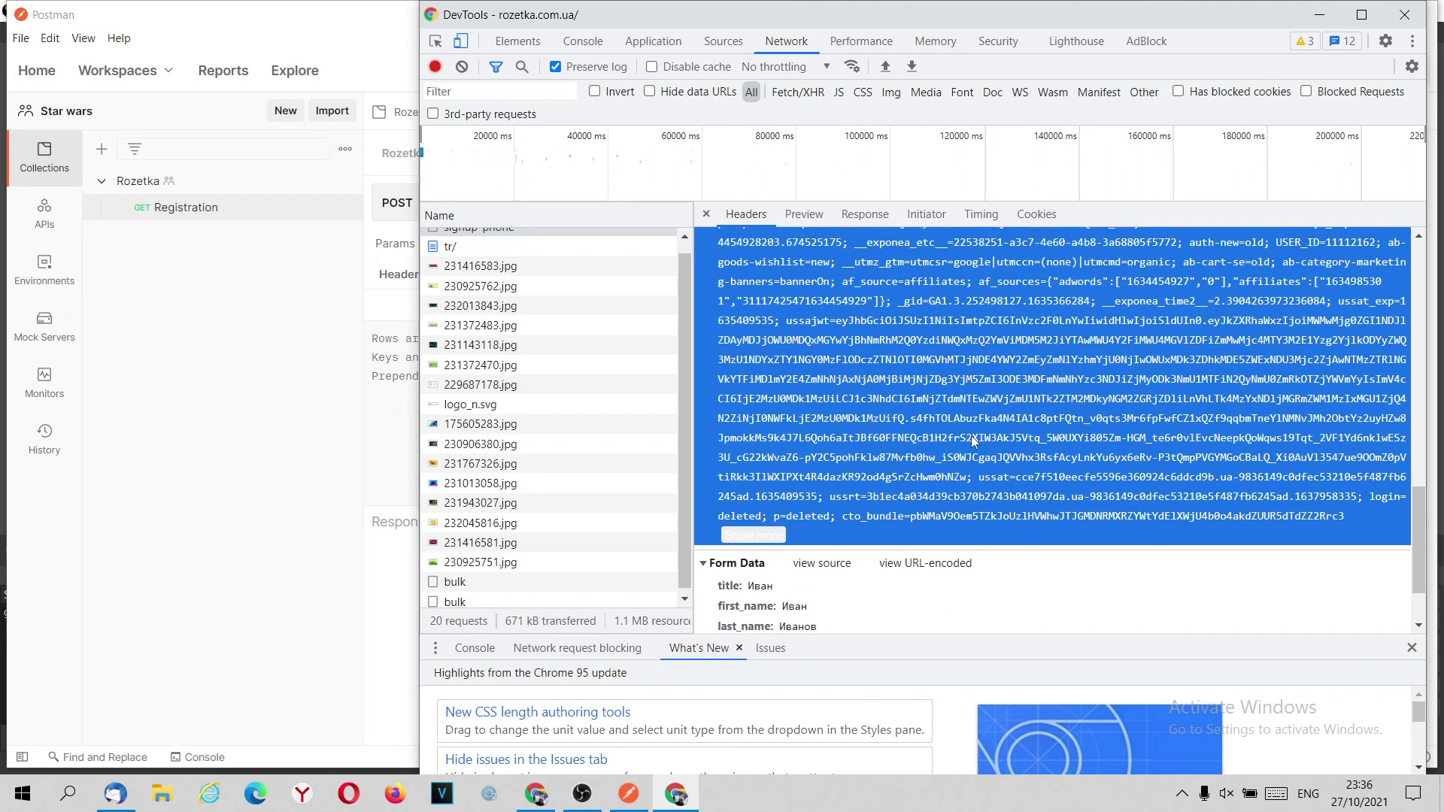
# Copy the selected raw request headers for pasting into Postman.
pyautogui.moveTo(1360, 516); pyautogui.dragTo(721, 540)
pyautogui.rightClick(759, 538)
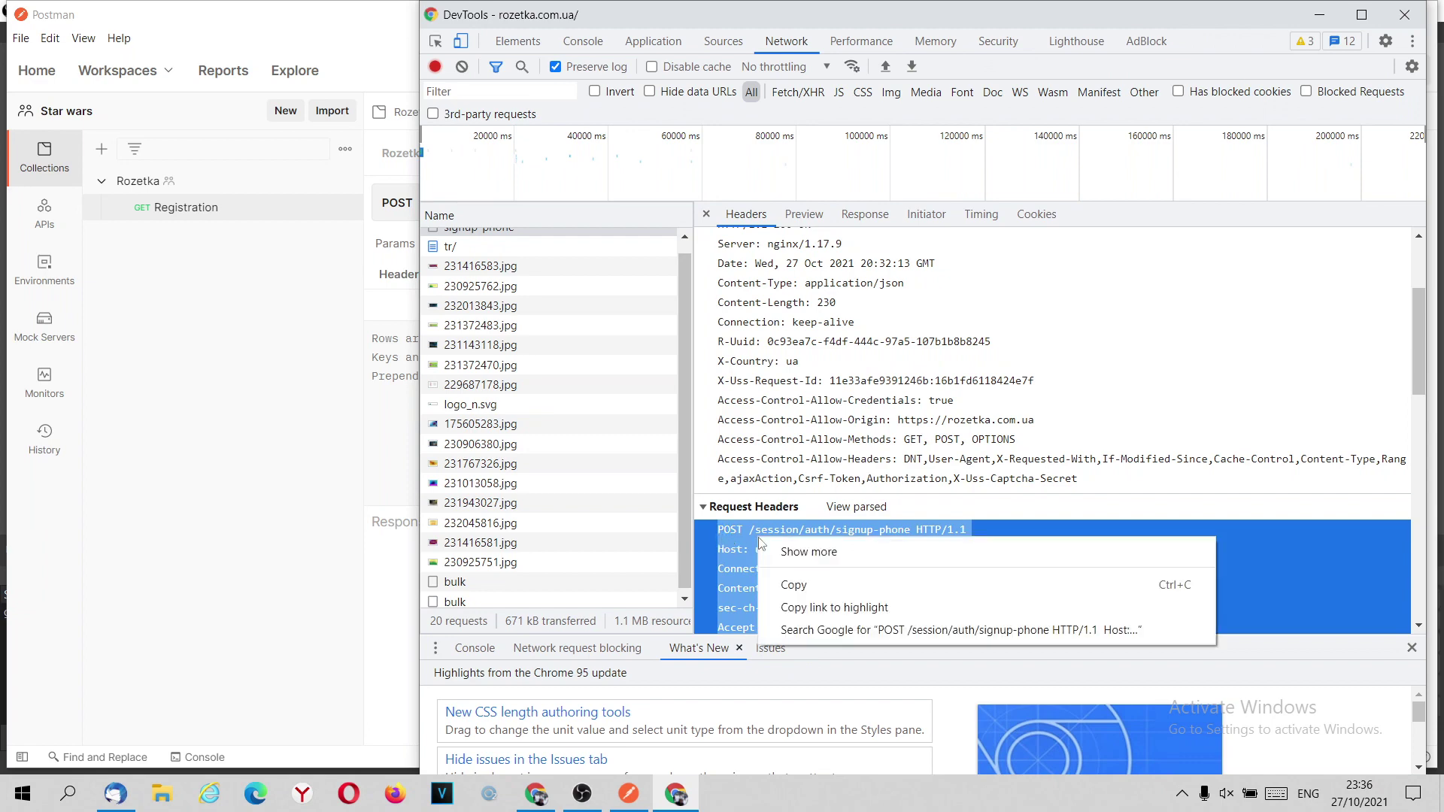
pyautogui.click(794, 586)
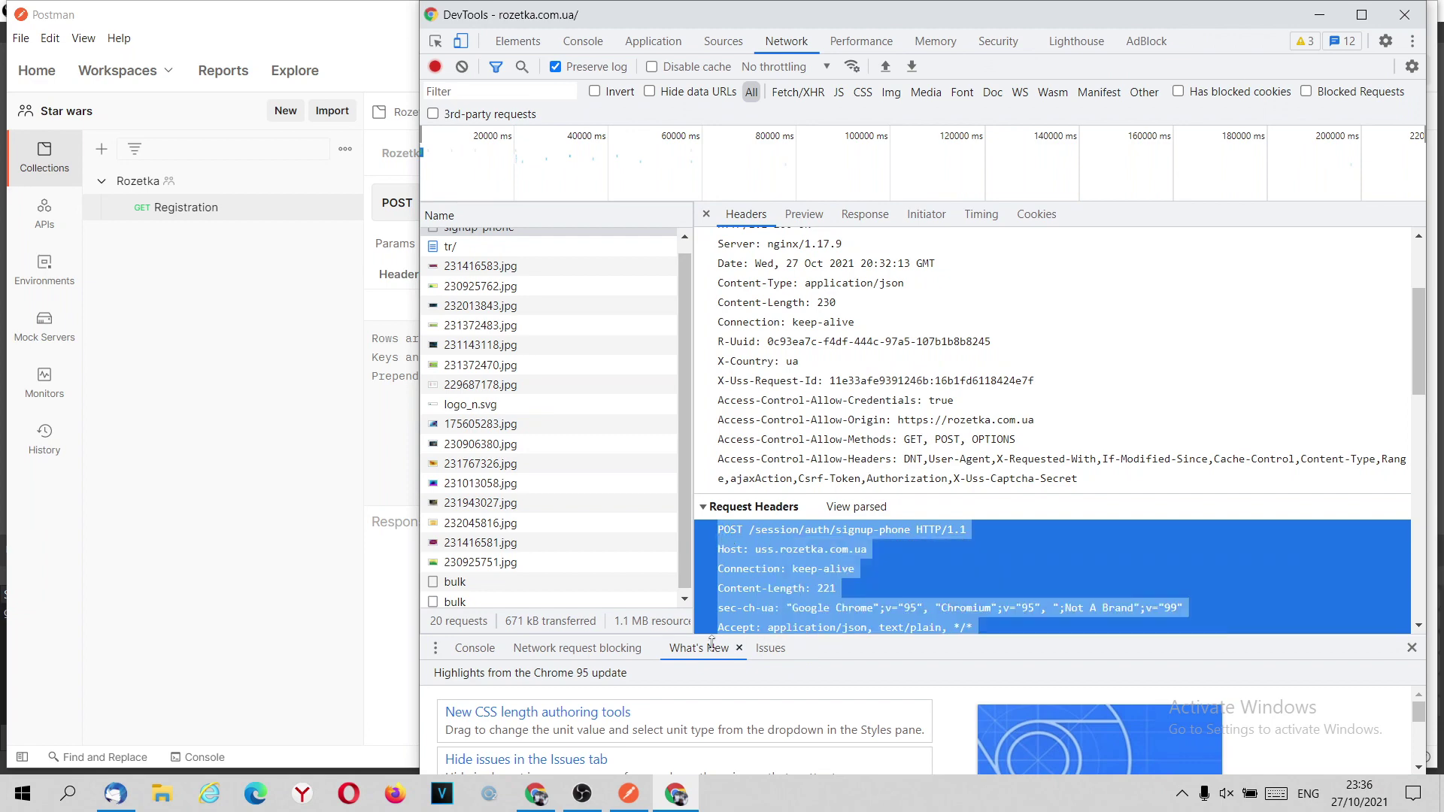
pyautogui.click(629, 793)
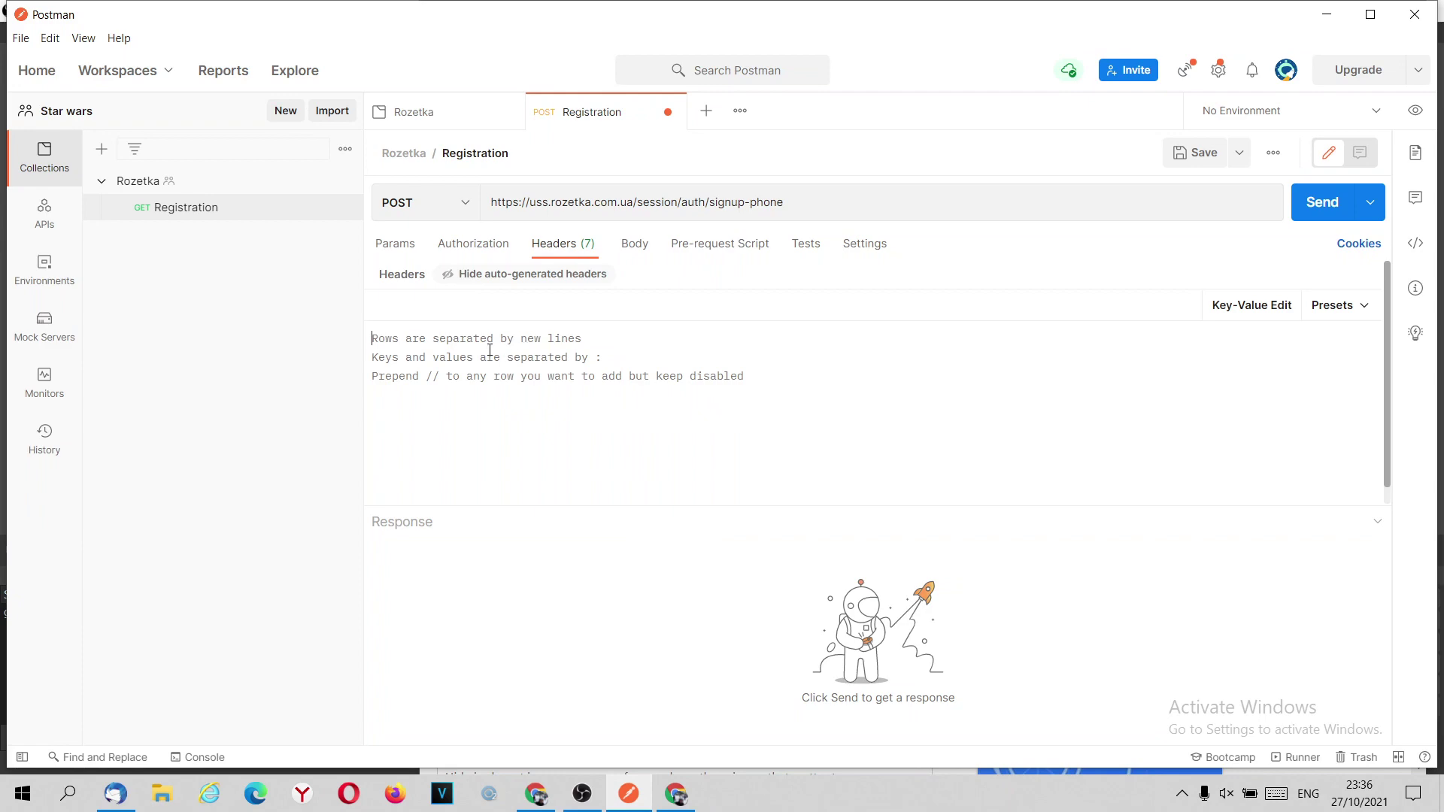
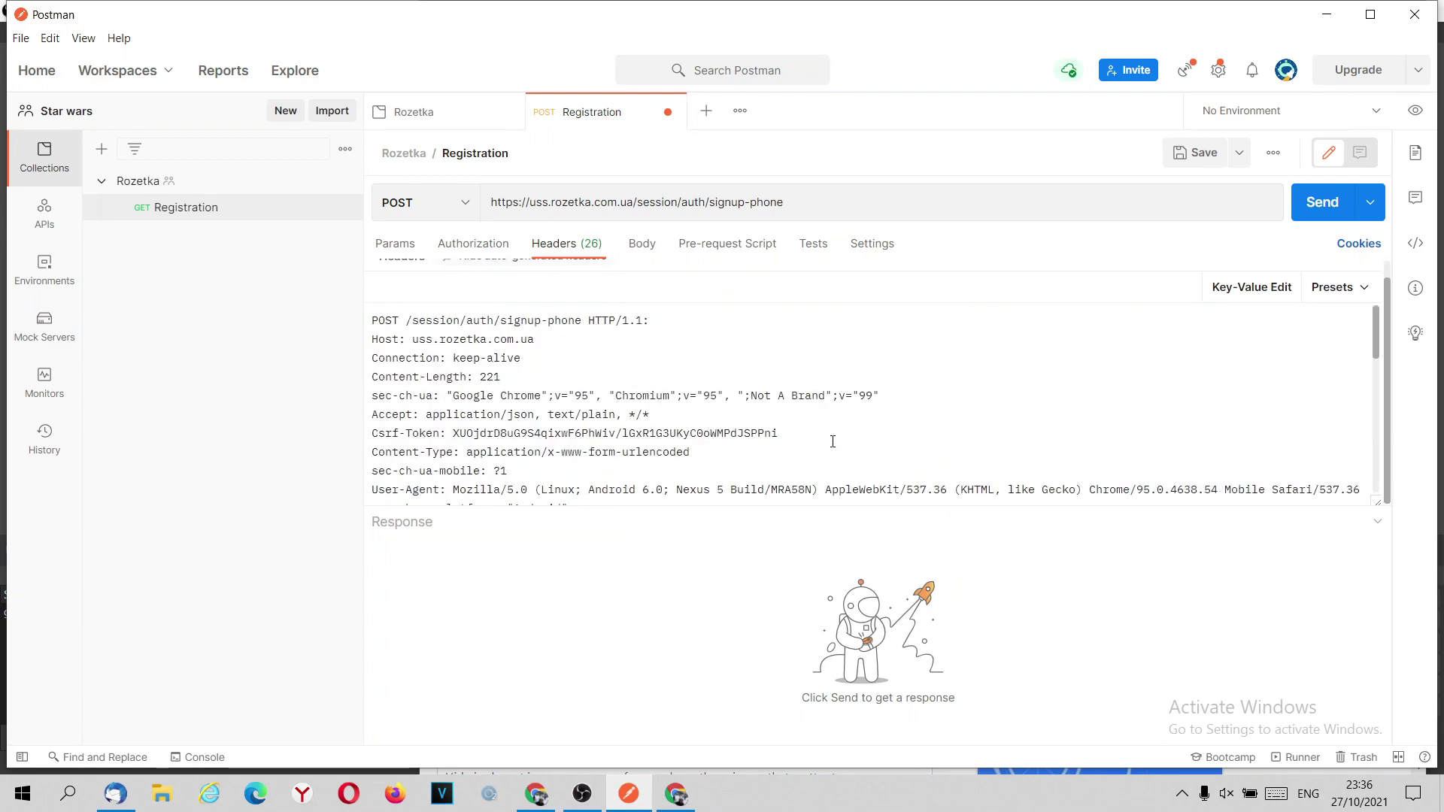
# Show the pasted raw headers as key-value rows and scroll through the table.
pyautogui.scroll(-10, 411, 337)
pyautogui.scroll(10, 724, 445)
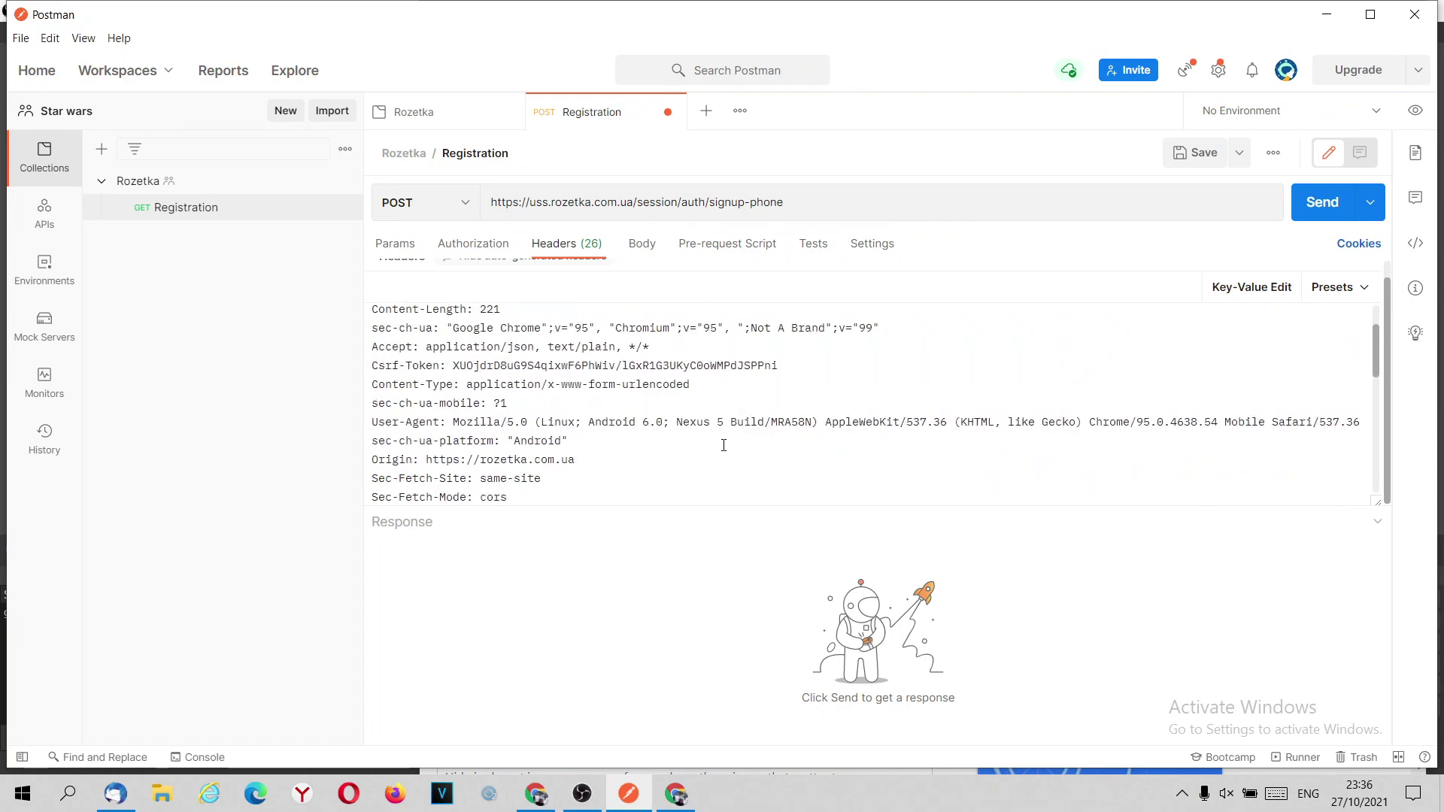
pyautogui.click(1248, 290)
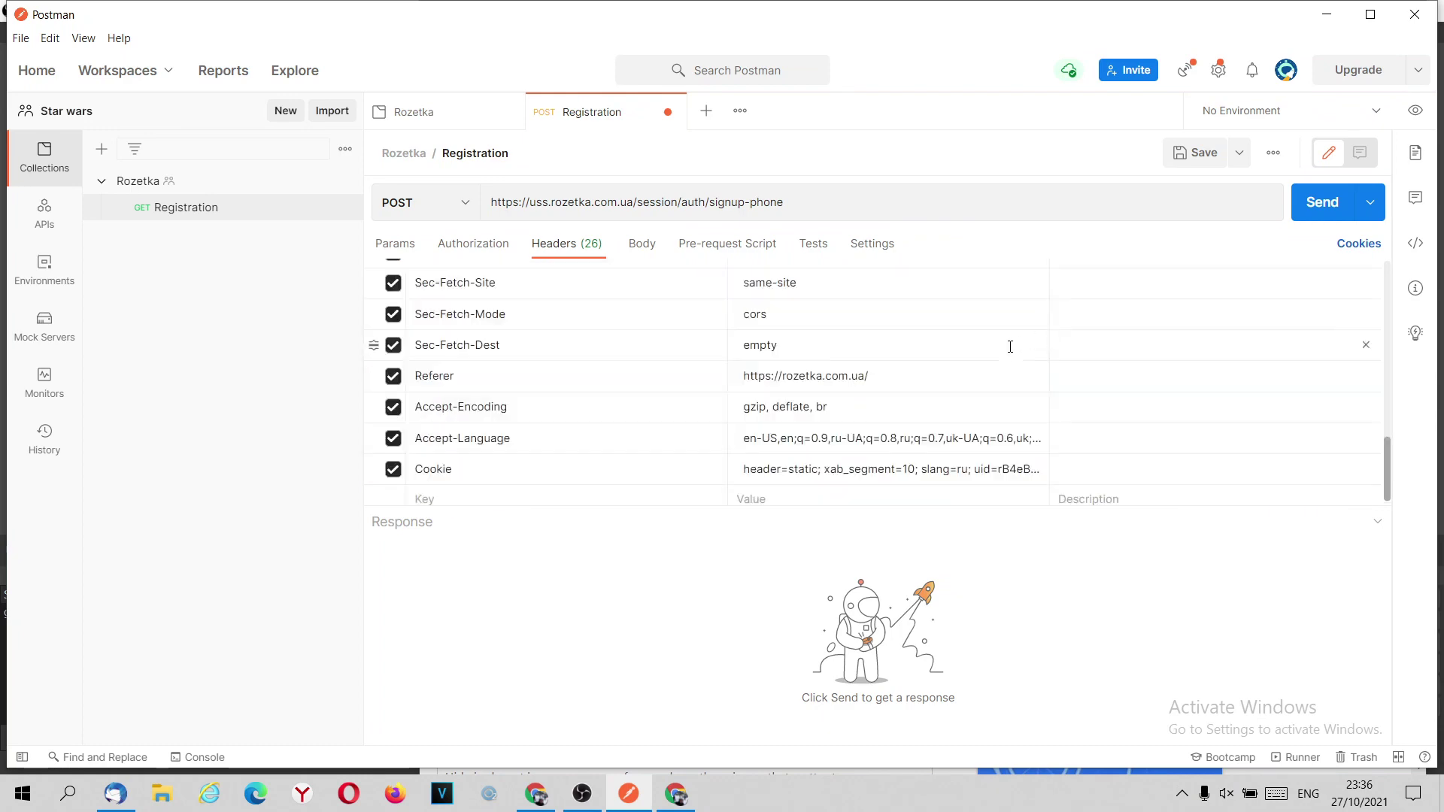
pyautogui.scroll(5, 812, 397)
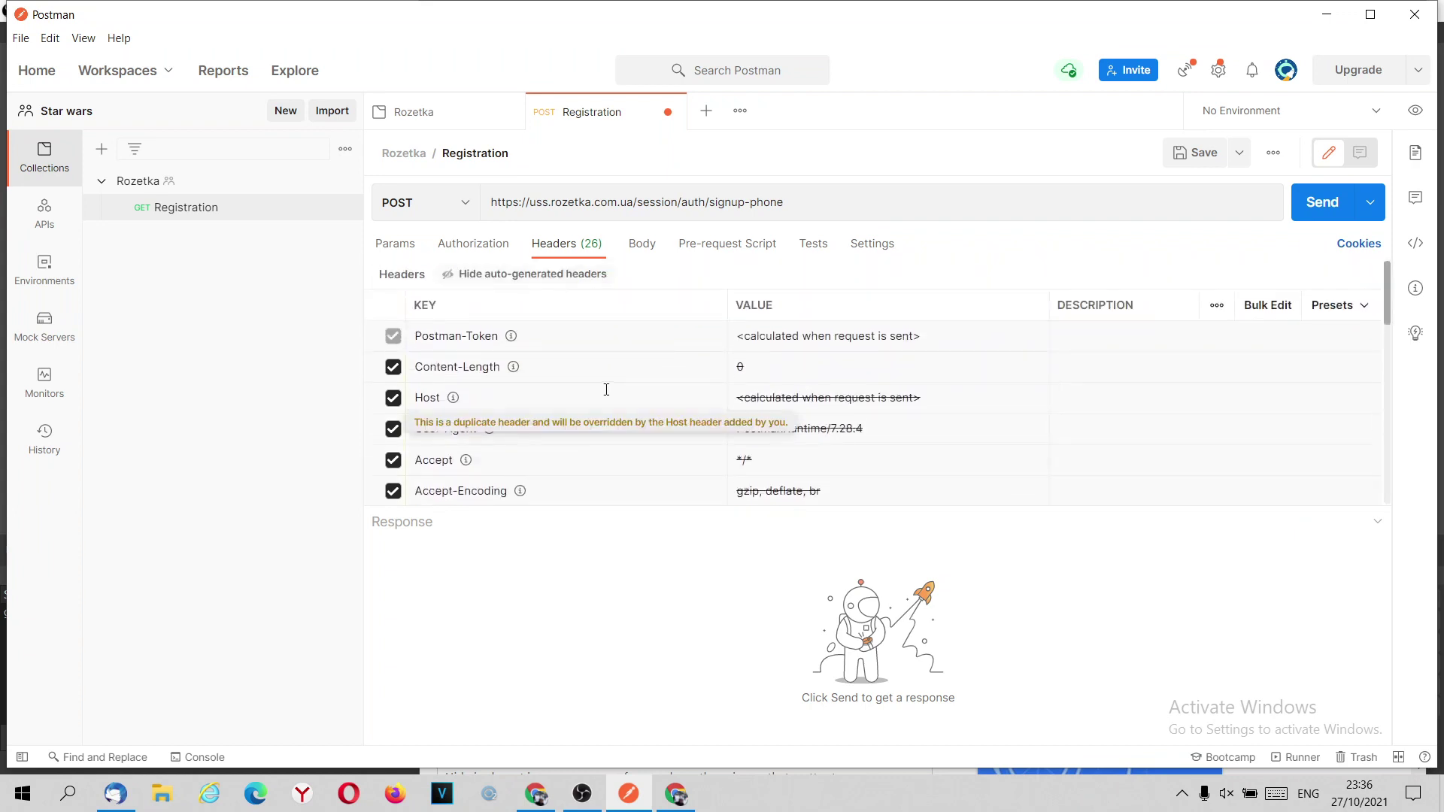
pyautogui.scroll(-3, 755, 397)
pyautogui.scroll(3, 828, 410)
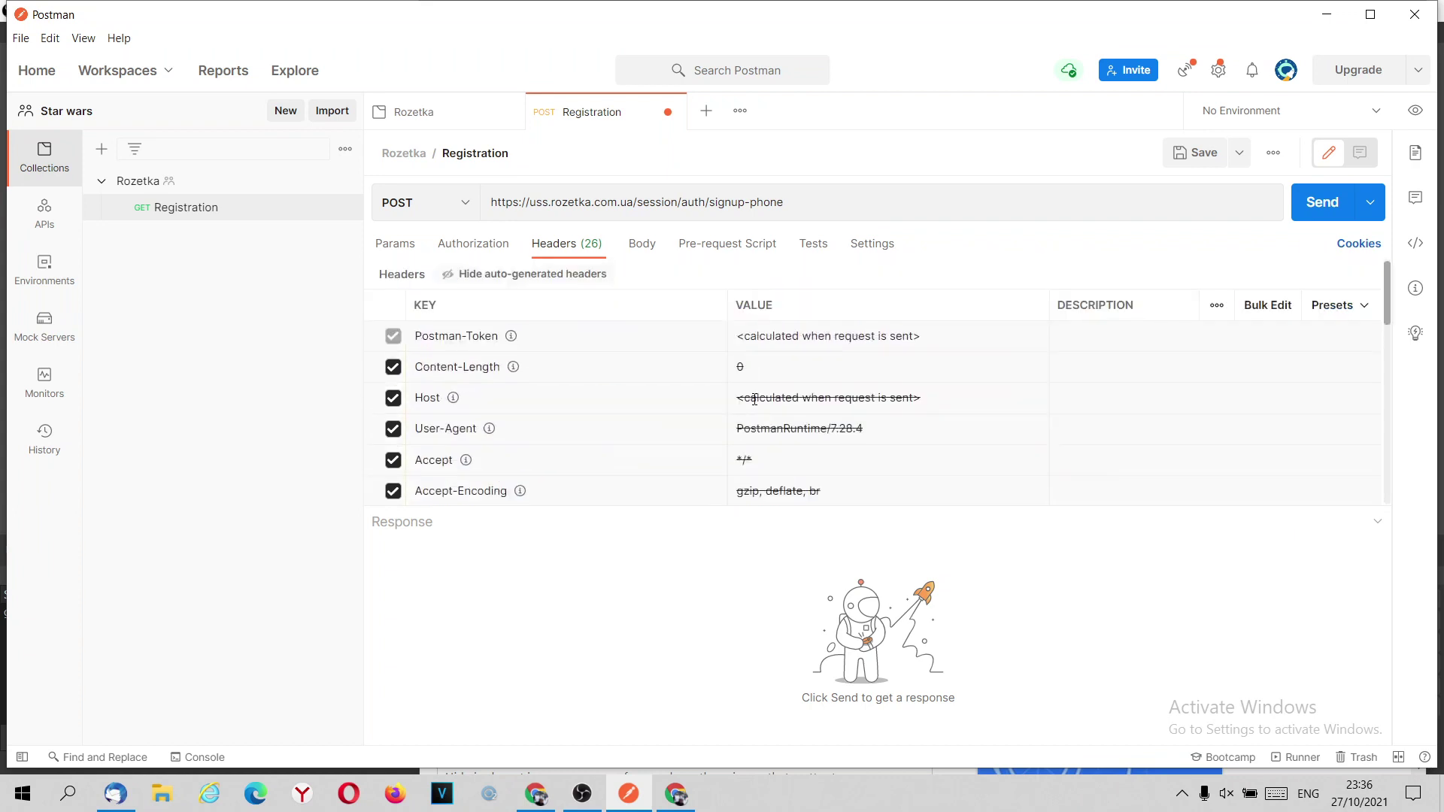
pyautogui.scroll(-3, 1002, 423)
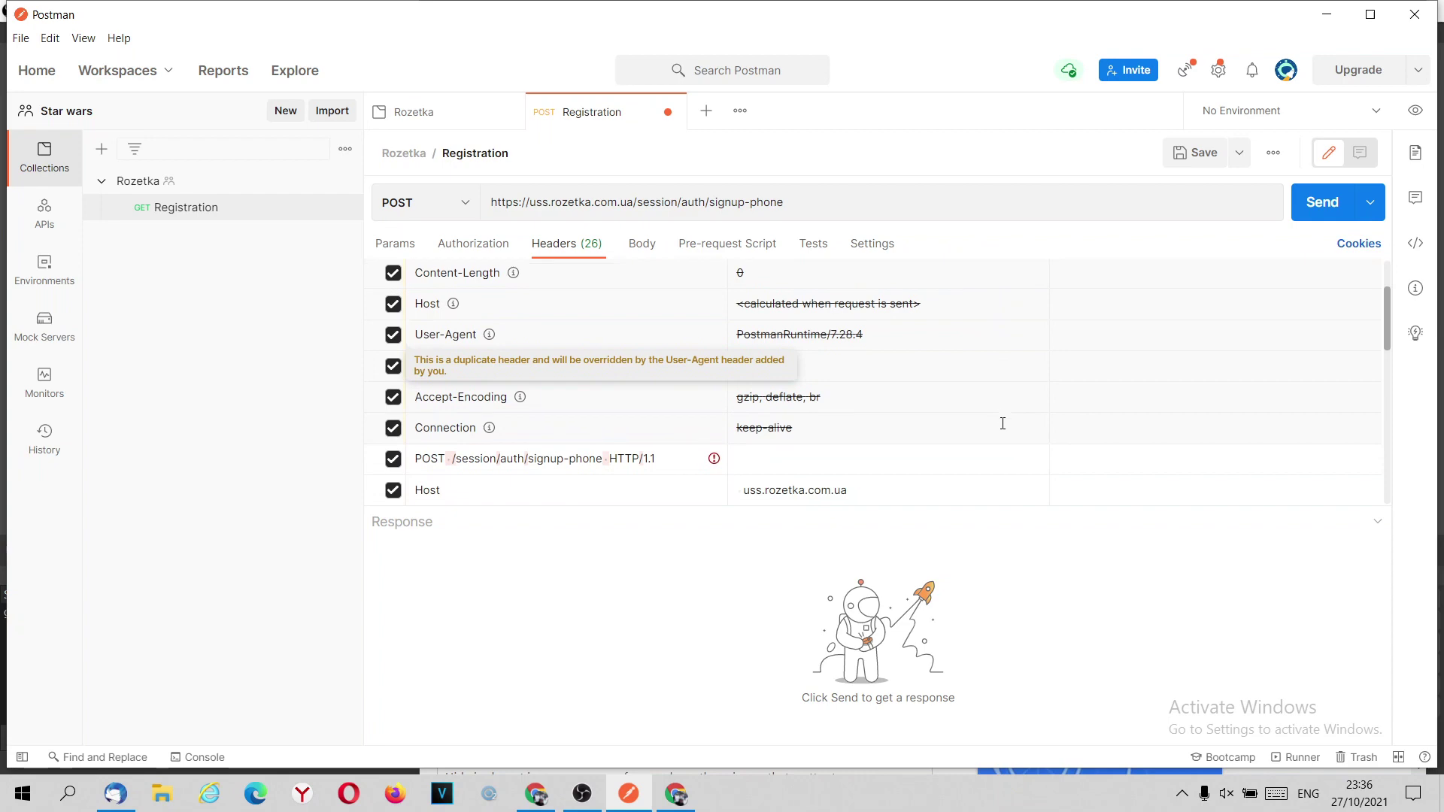
pyautogui.scroll(4, 643, 331)
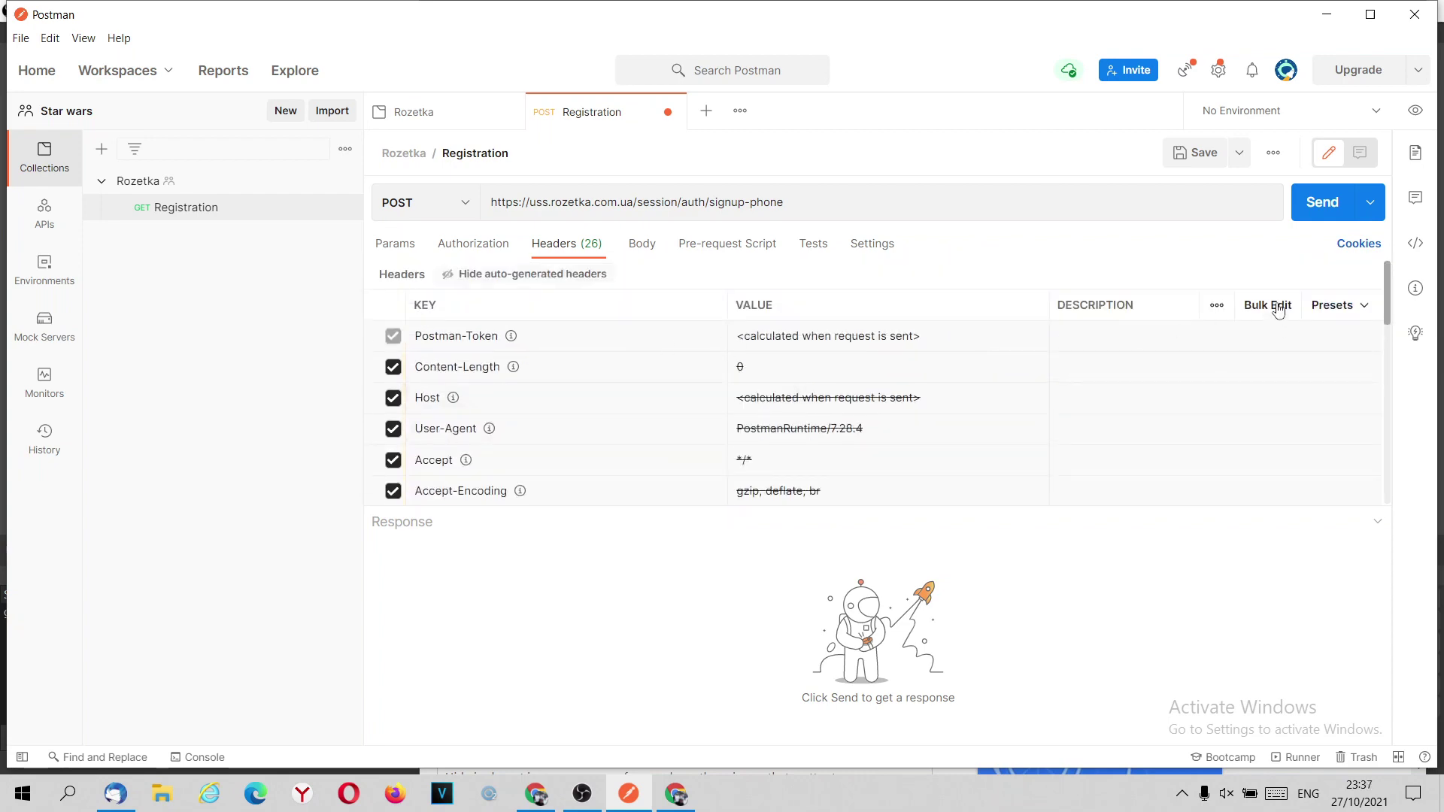
# Try Bulk Edit, then return to Key-Value Edit and review the 26 header rows.
pyautogui.click(1271, 306)
pyautogui.scroll(-5, 1196, 392)
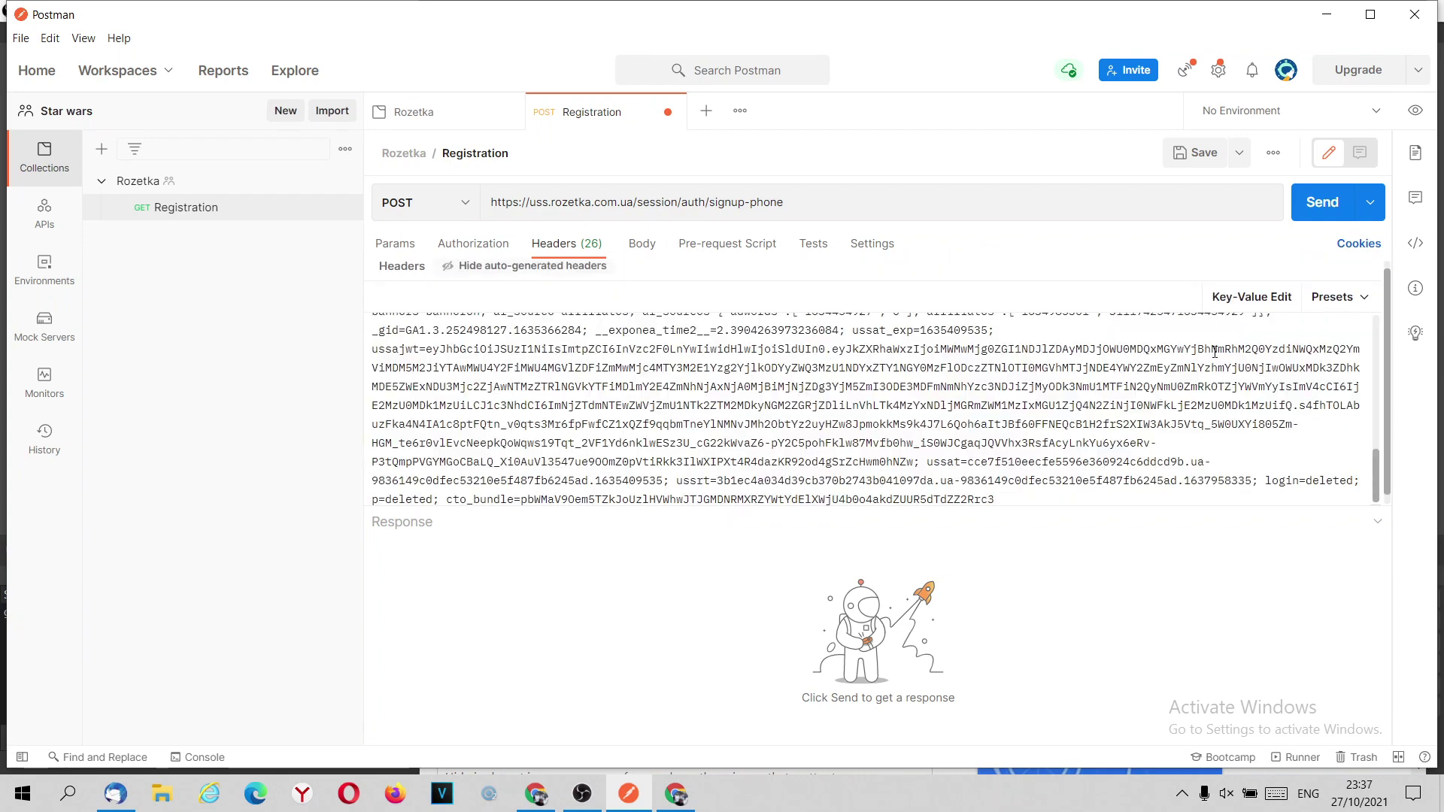
pyautogui.click(1252, 305)
pyautogui.scroll(8, 1183, 362)
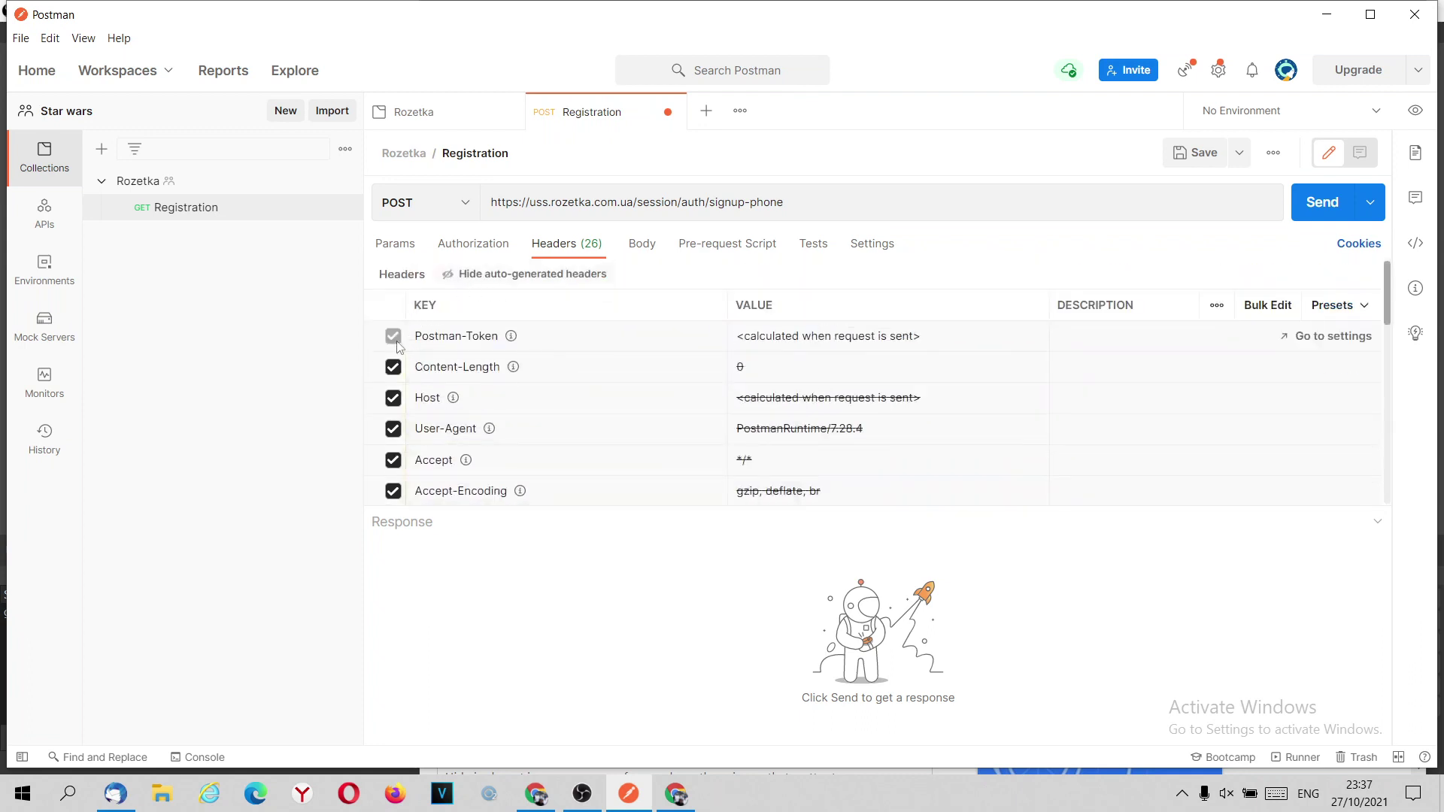
pyautogui.scroll(-1, 449, 411)
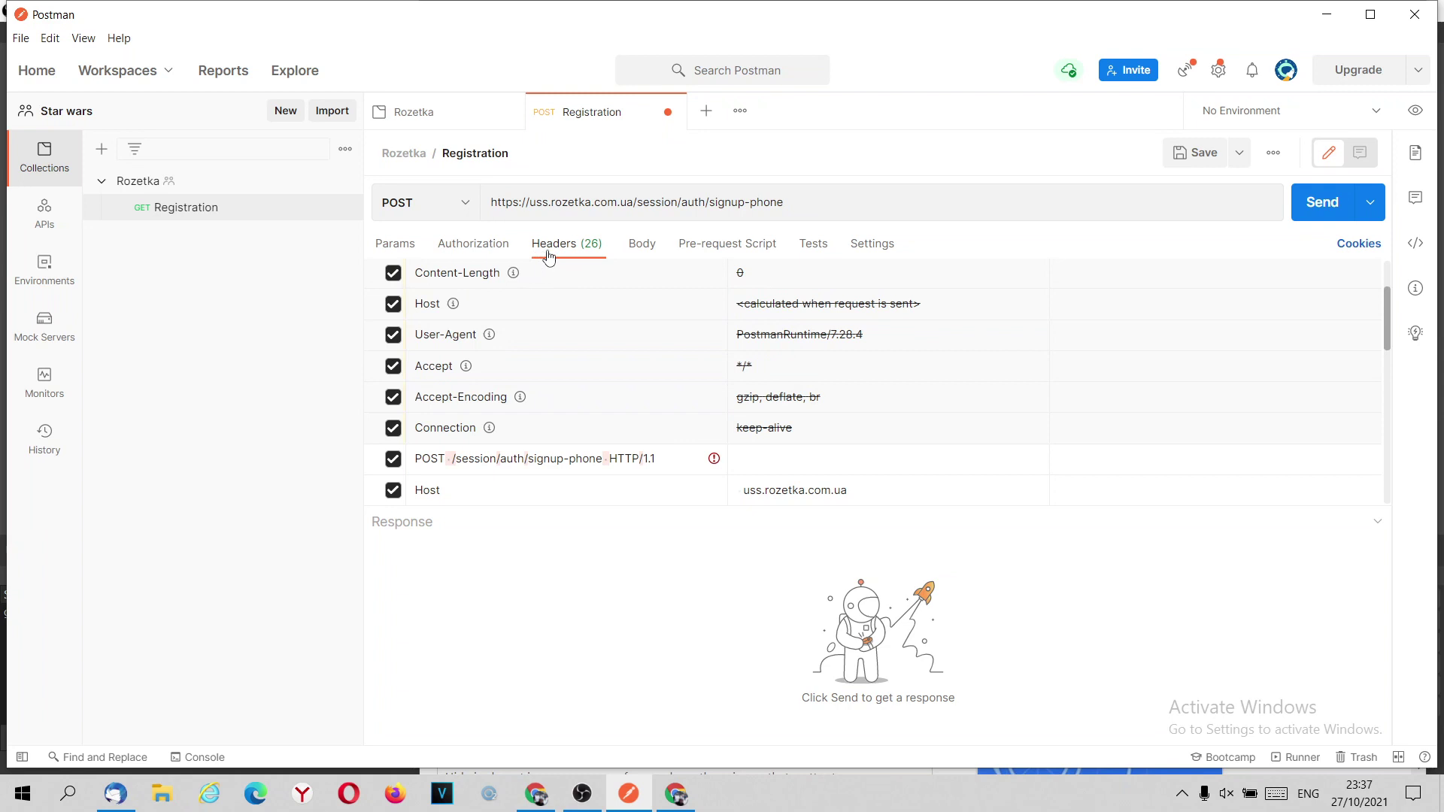
pyautogui.scroll(2, 565, 282)
# Hide the auto-generated headers and disable the bogus POST /session/auth/signup-phone header row.
pyautogui.click(511, 279)
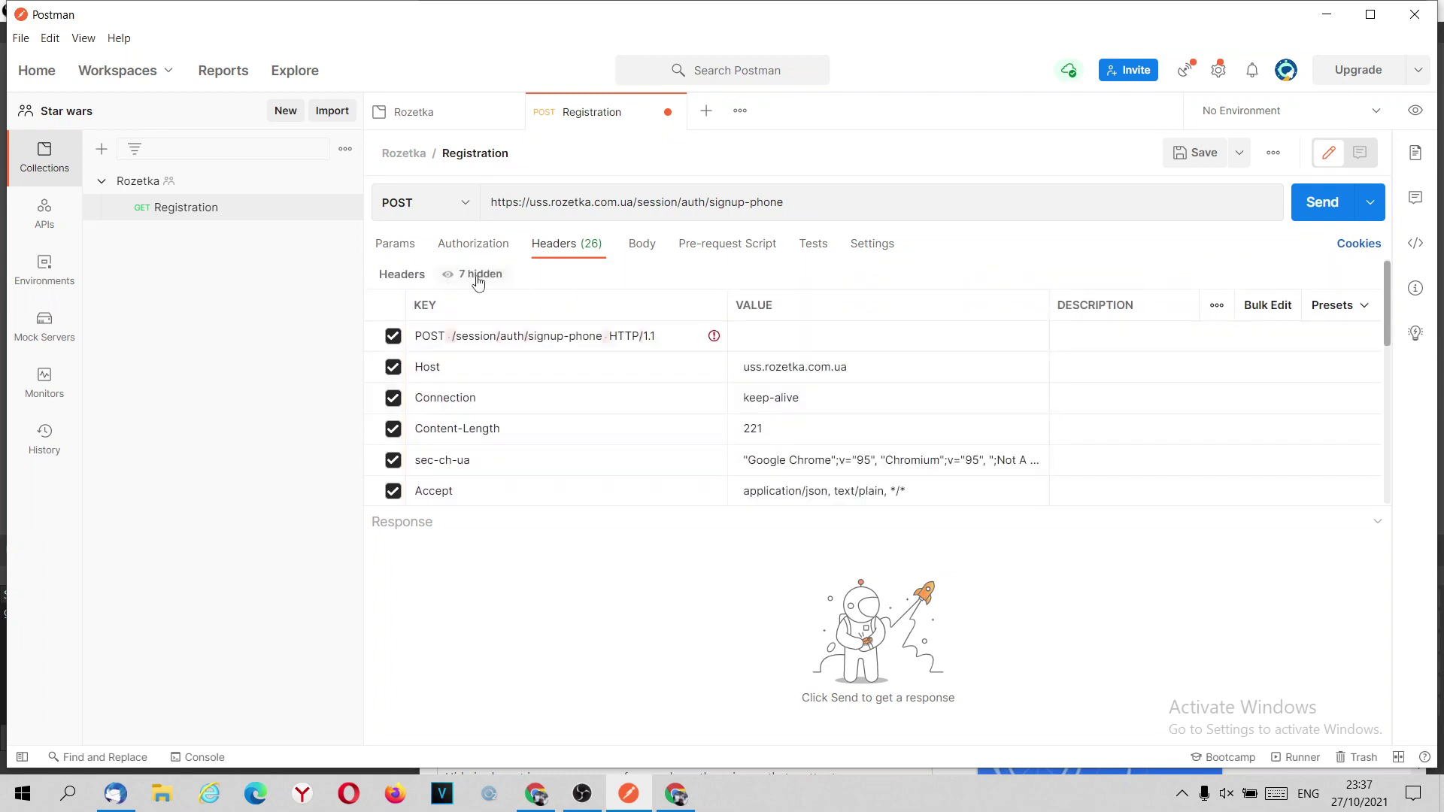
pyautogui.scroll(-5, 519, 270)
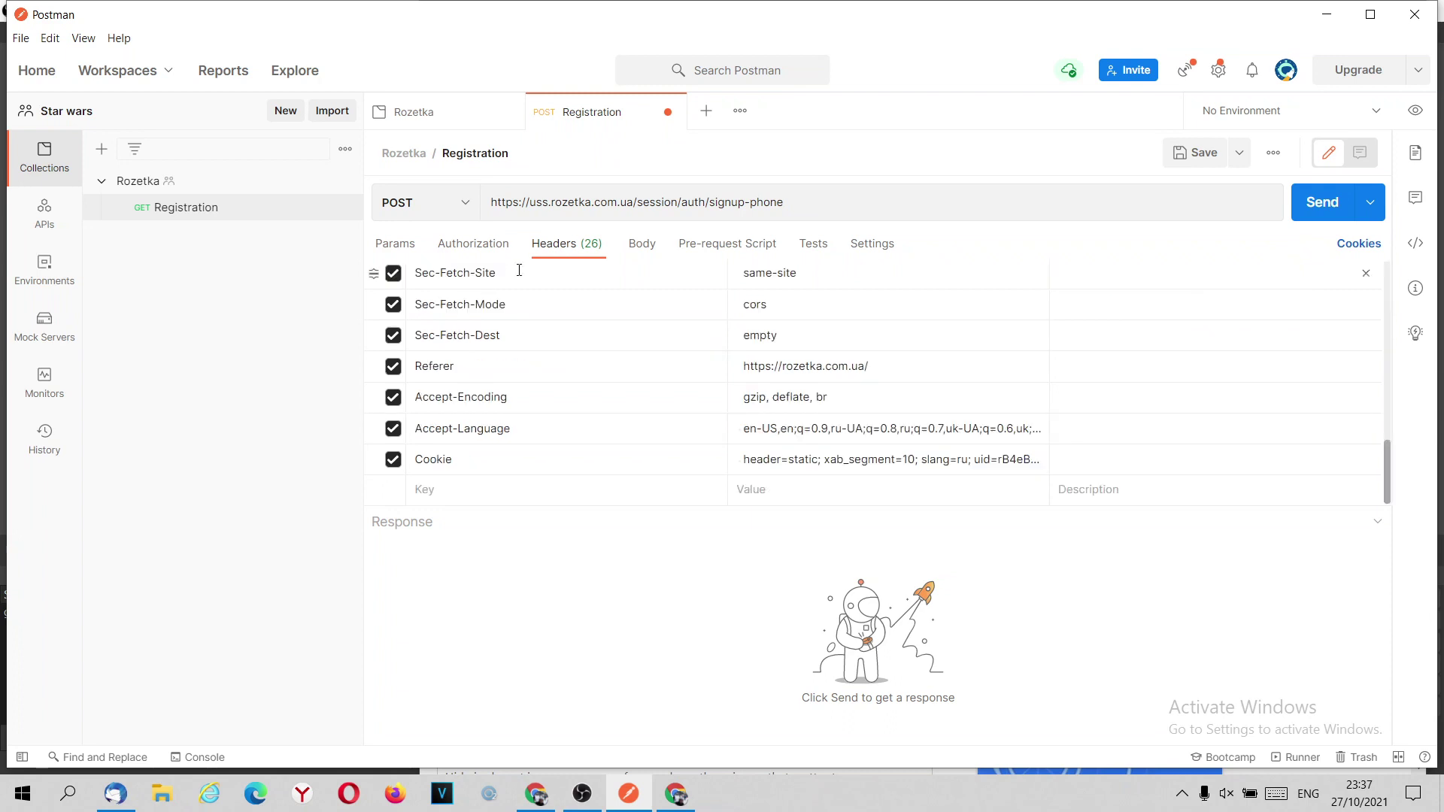
pyautogui.scroll(10, 503, 277)
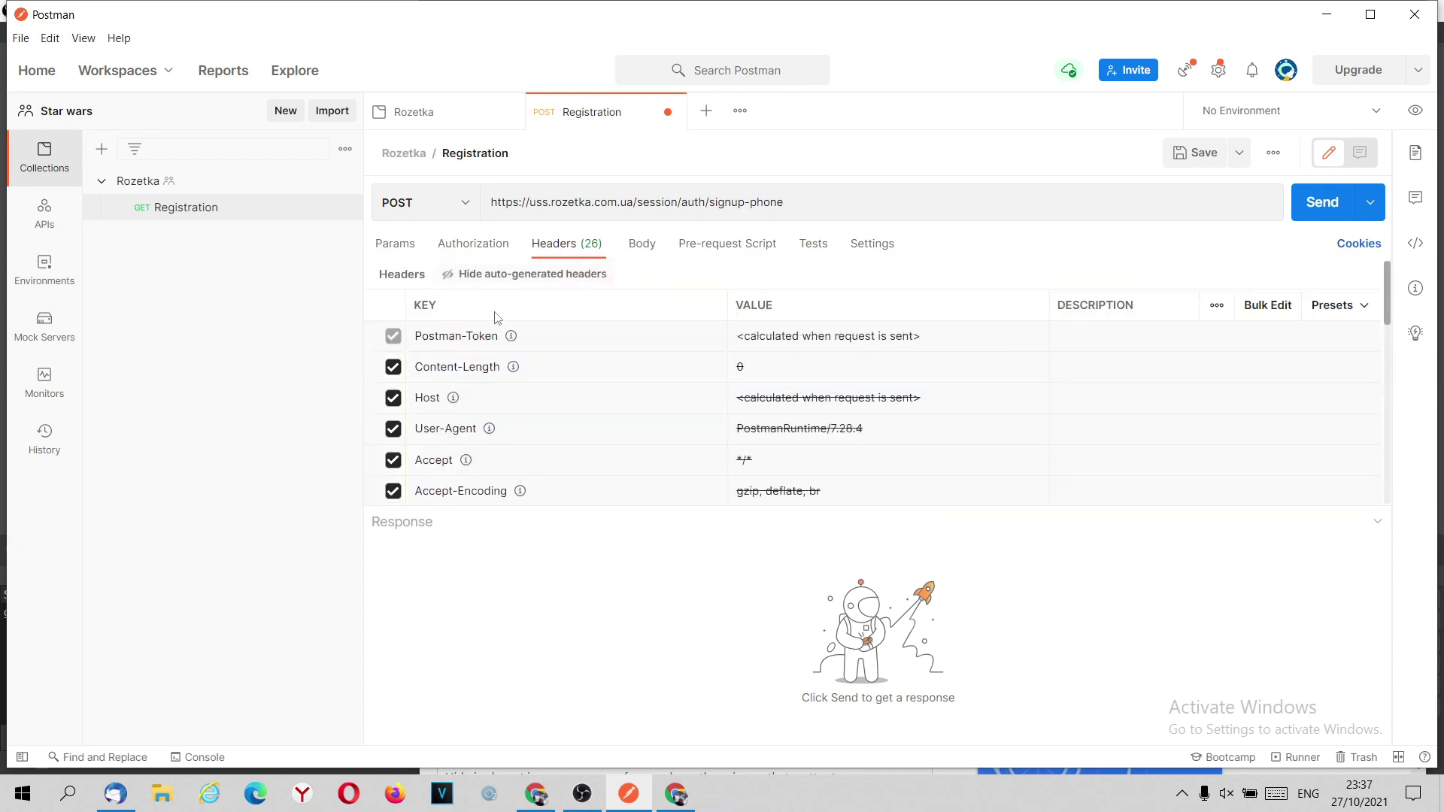
pyautogui.click(522, 283)
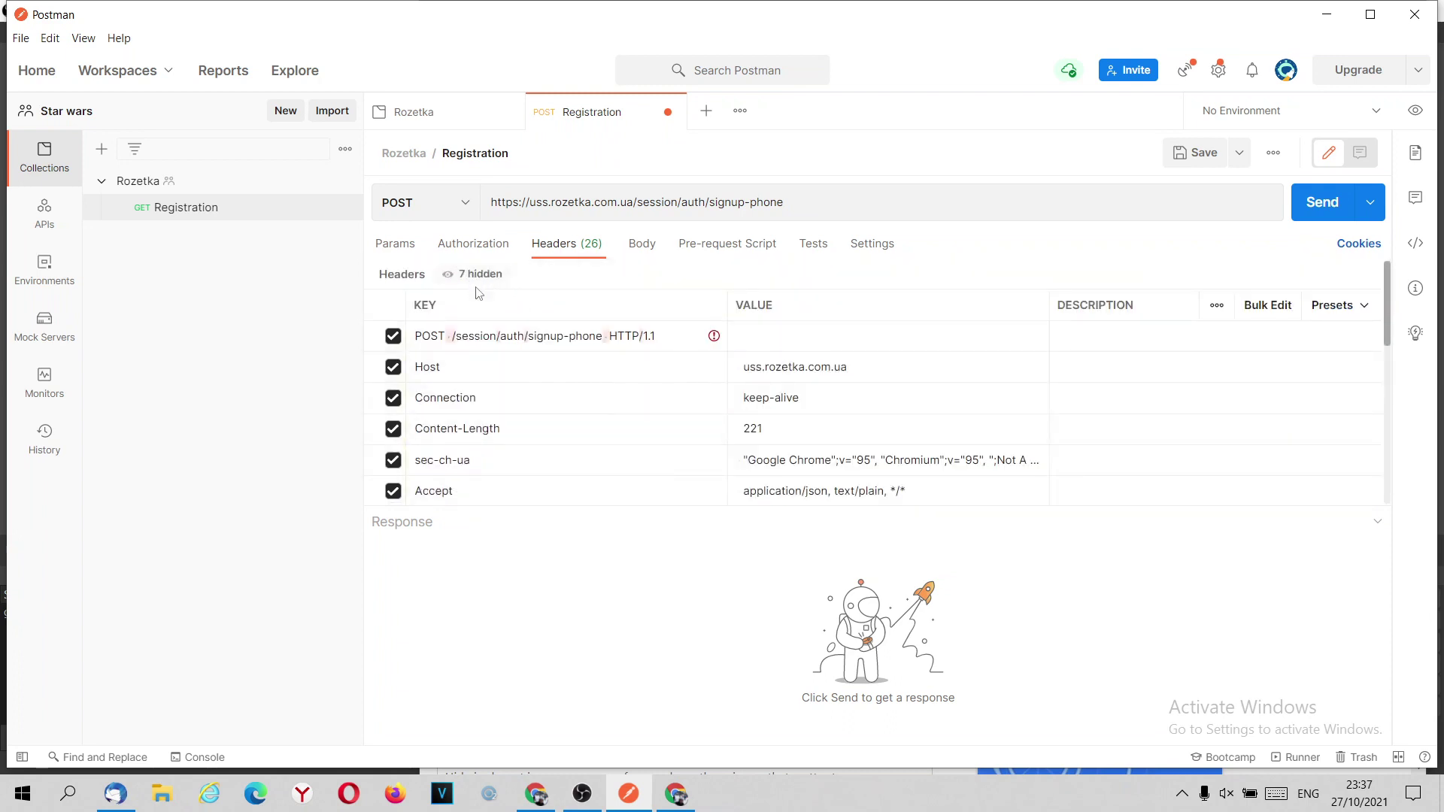
pyautogui.click(392, 335)
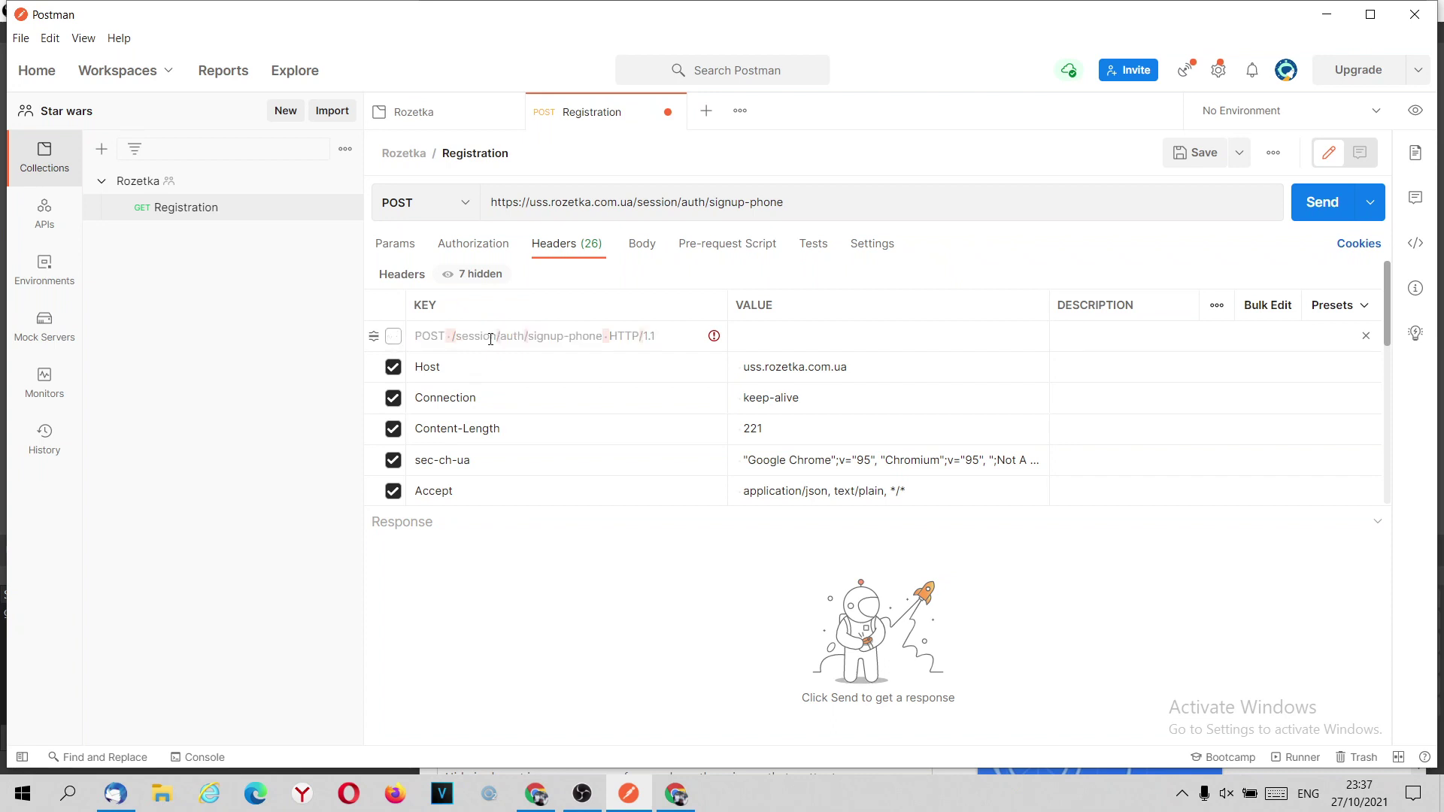
# Set the request body type to x-www-form-urlencoded.
pyautogui.click(641, 254)
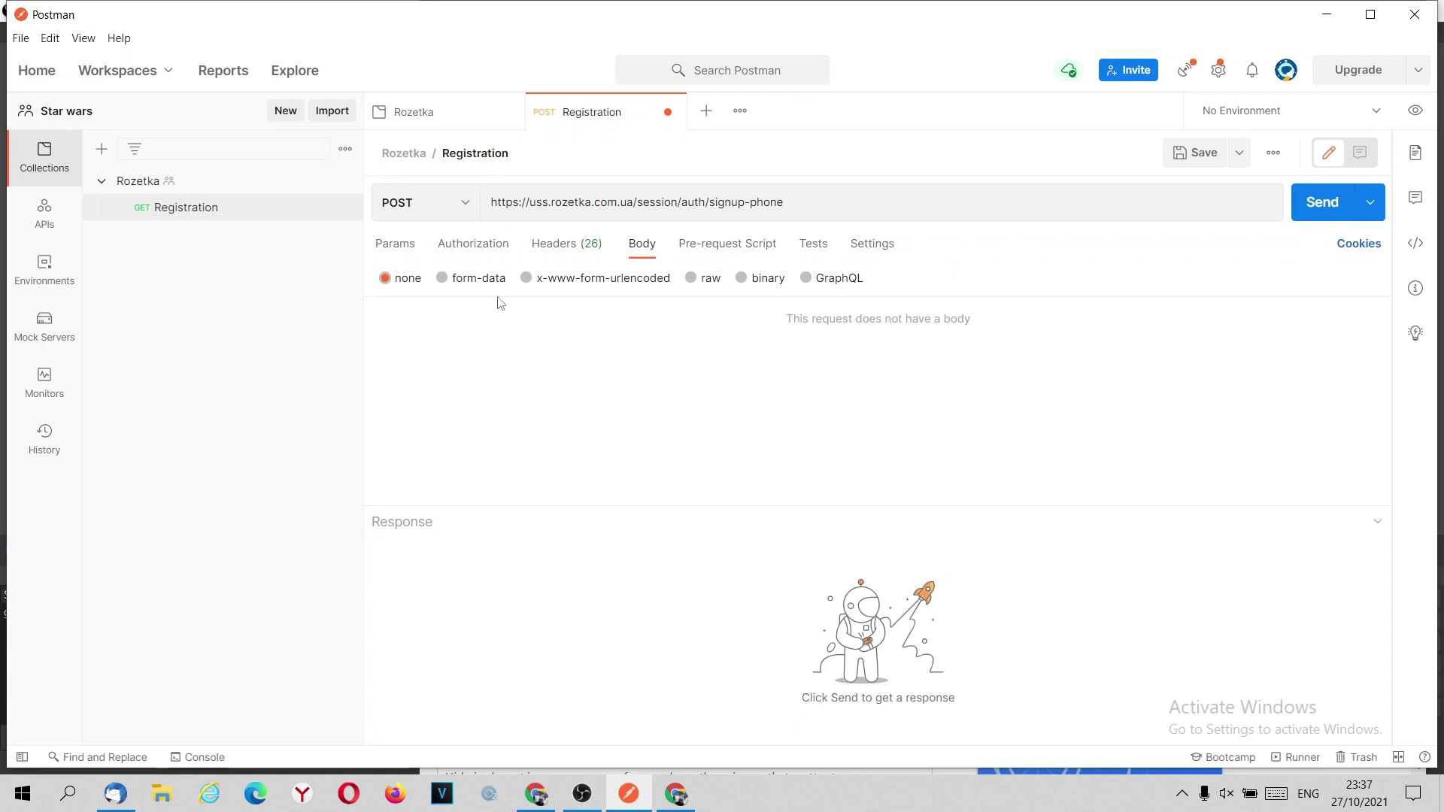
pyautogui.click(527, 279)
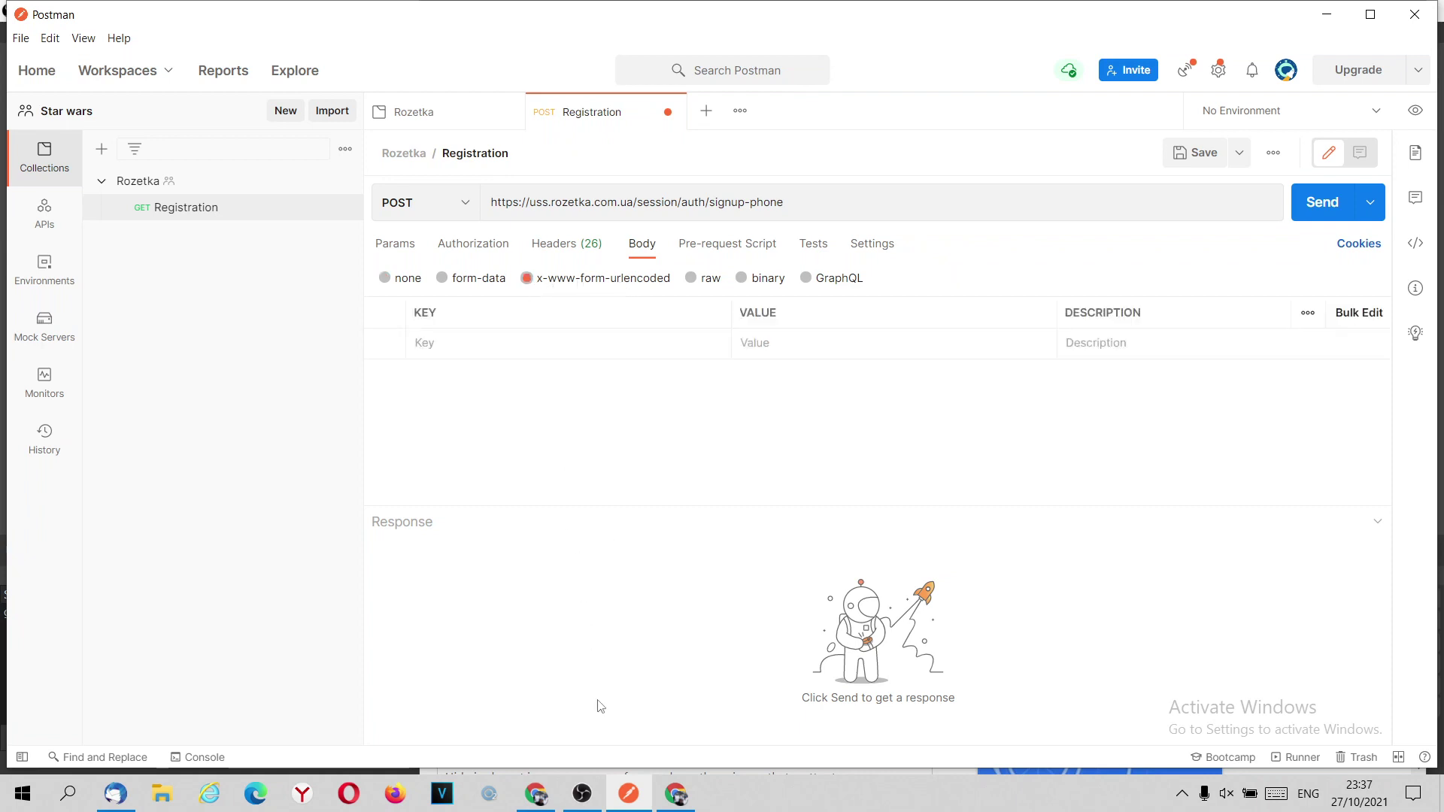
pyautogui.click(677, 796)
# Scroll to the signup request's Form Data and toggle between URL-encoded and parsed views.
pyautogui.scroll(-10, 1051, 362)
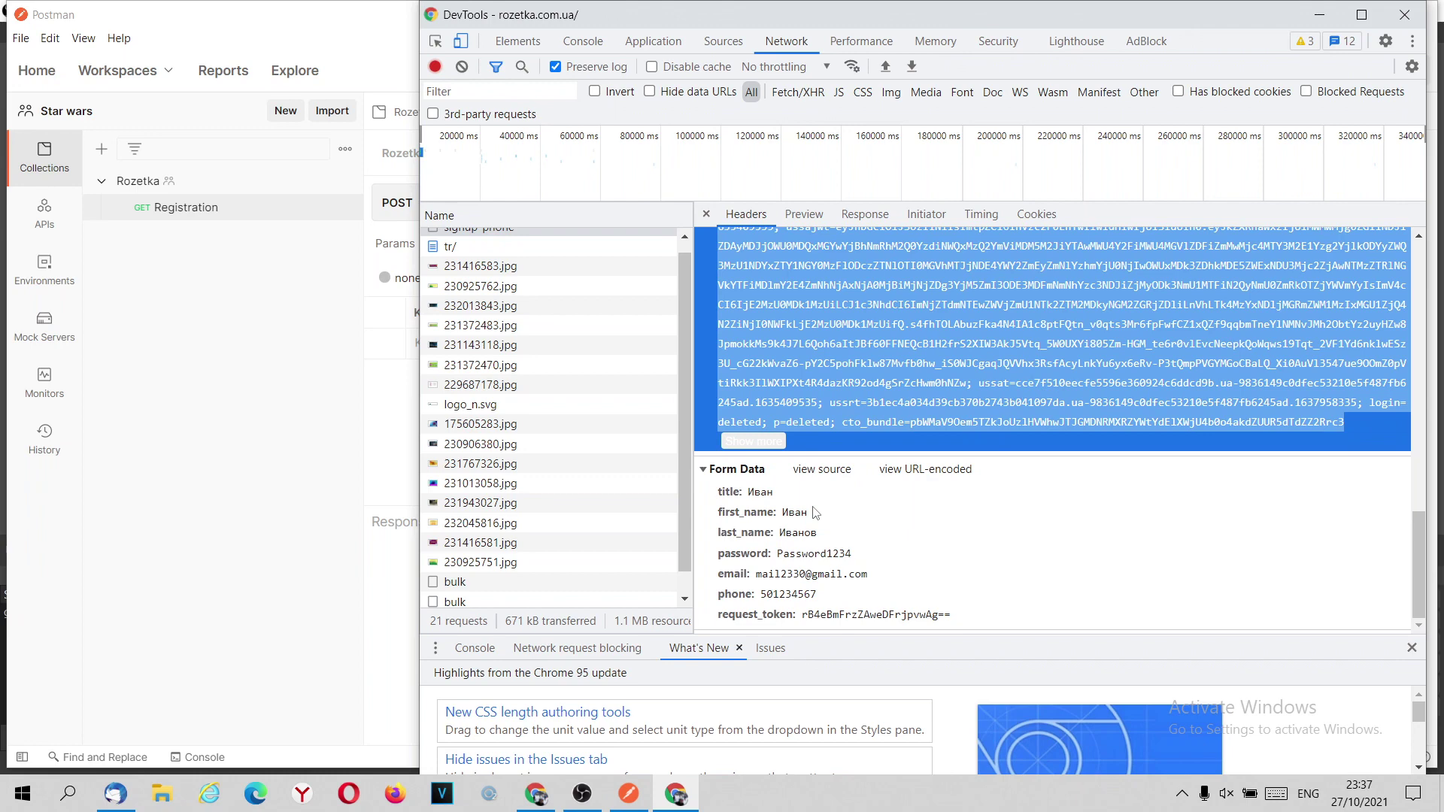
pyautogui.click(822, 469)
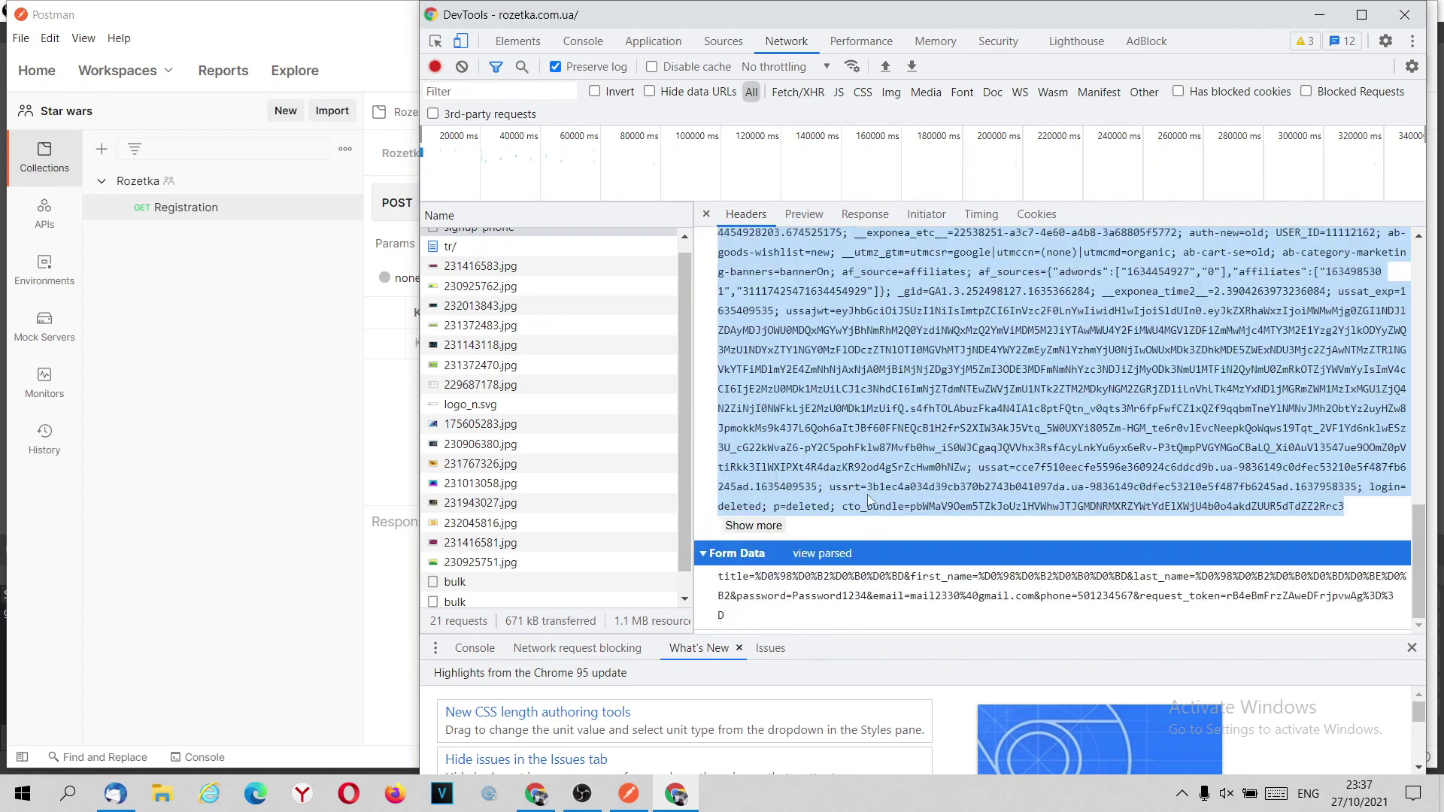
pyautogui.click(822, 554)
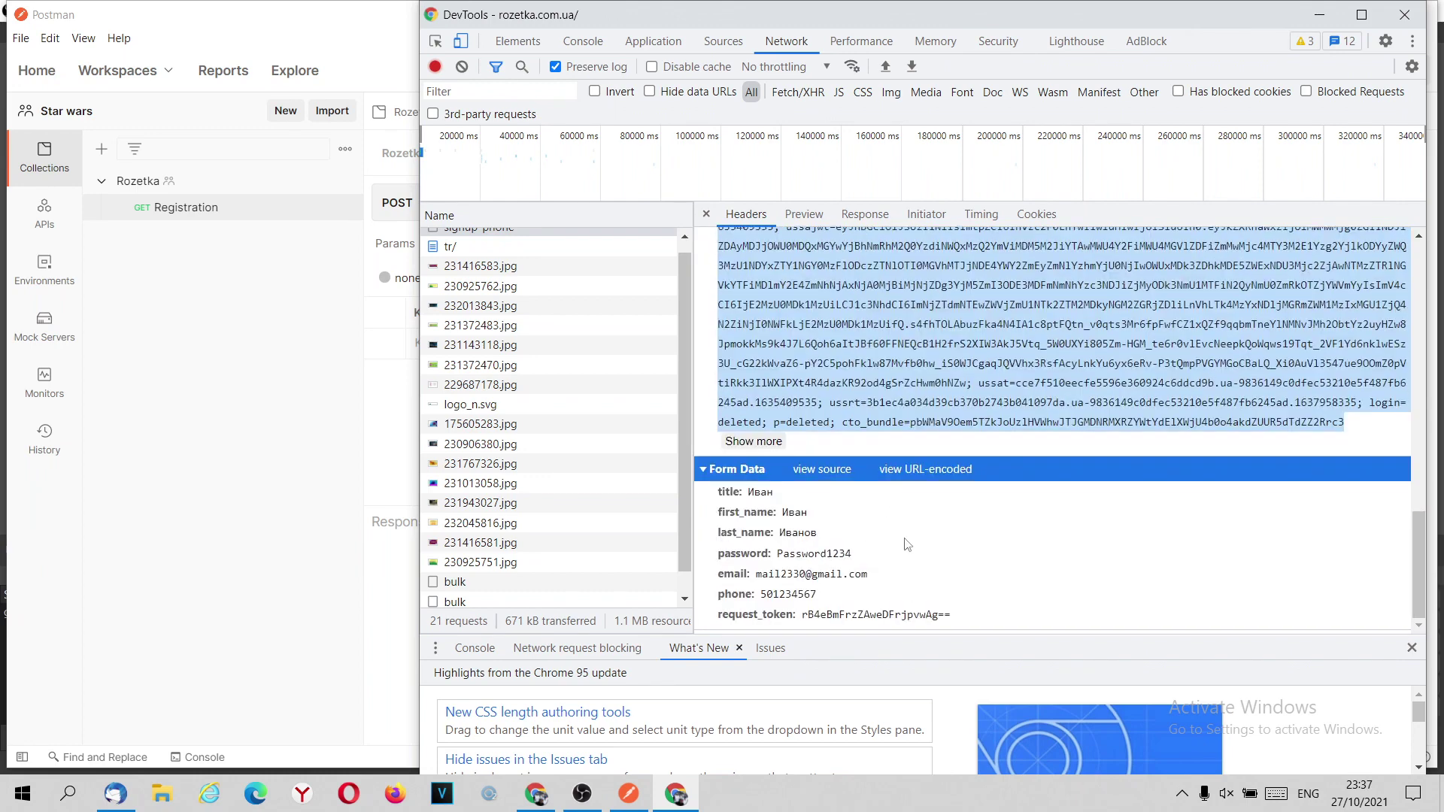
# Select the Form Data fields and copy the first_name value.
pyautogui.moveTo(971, 623); pyautogui.dragTo(721, 500)
pyautogui.click(928, 531)
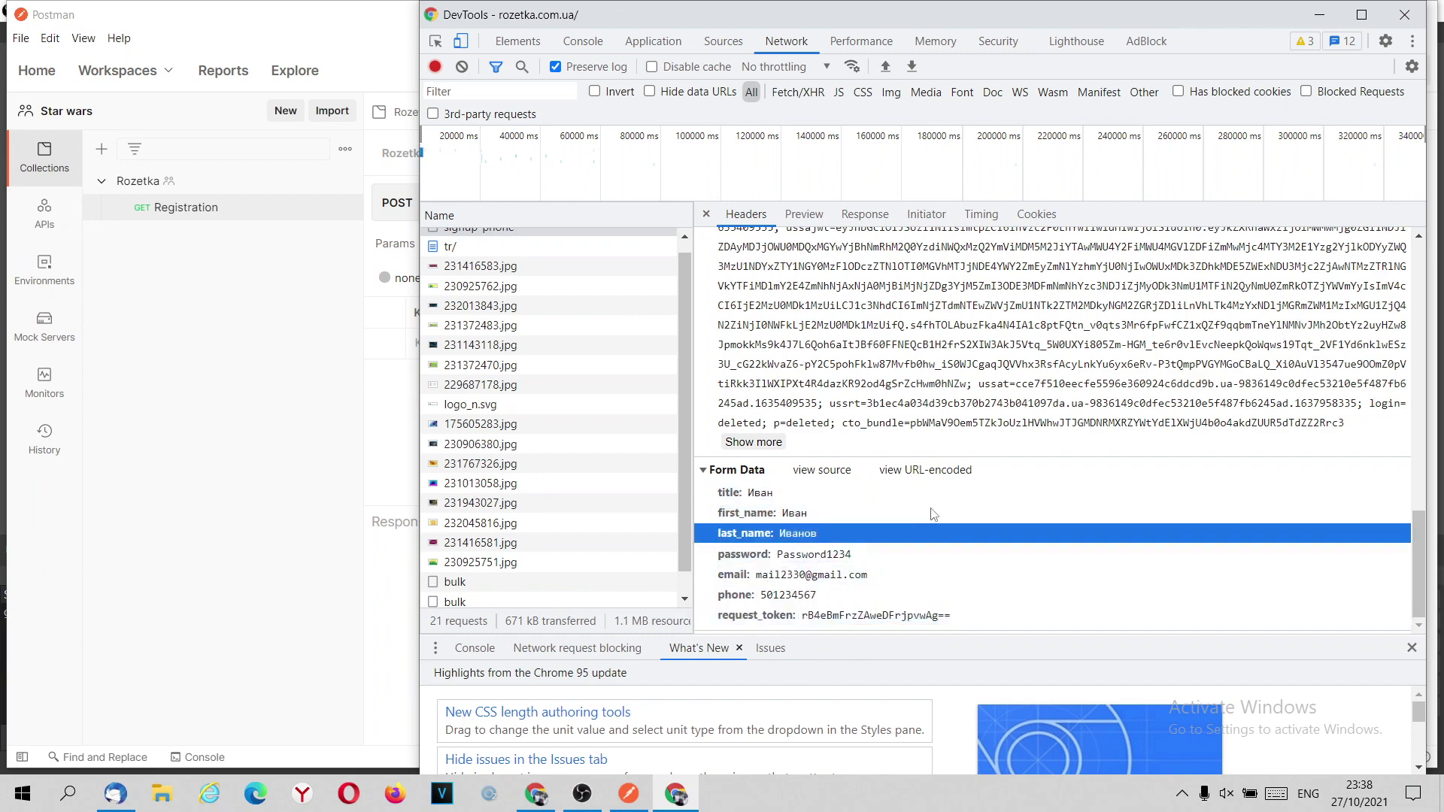
pyautogui.moveTo(932, 617); pyautogui.dragTo(719, 491)
pyautogui.rightClick(743, 514)
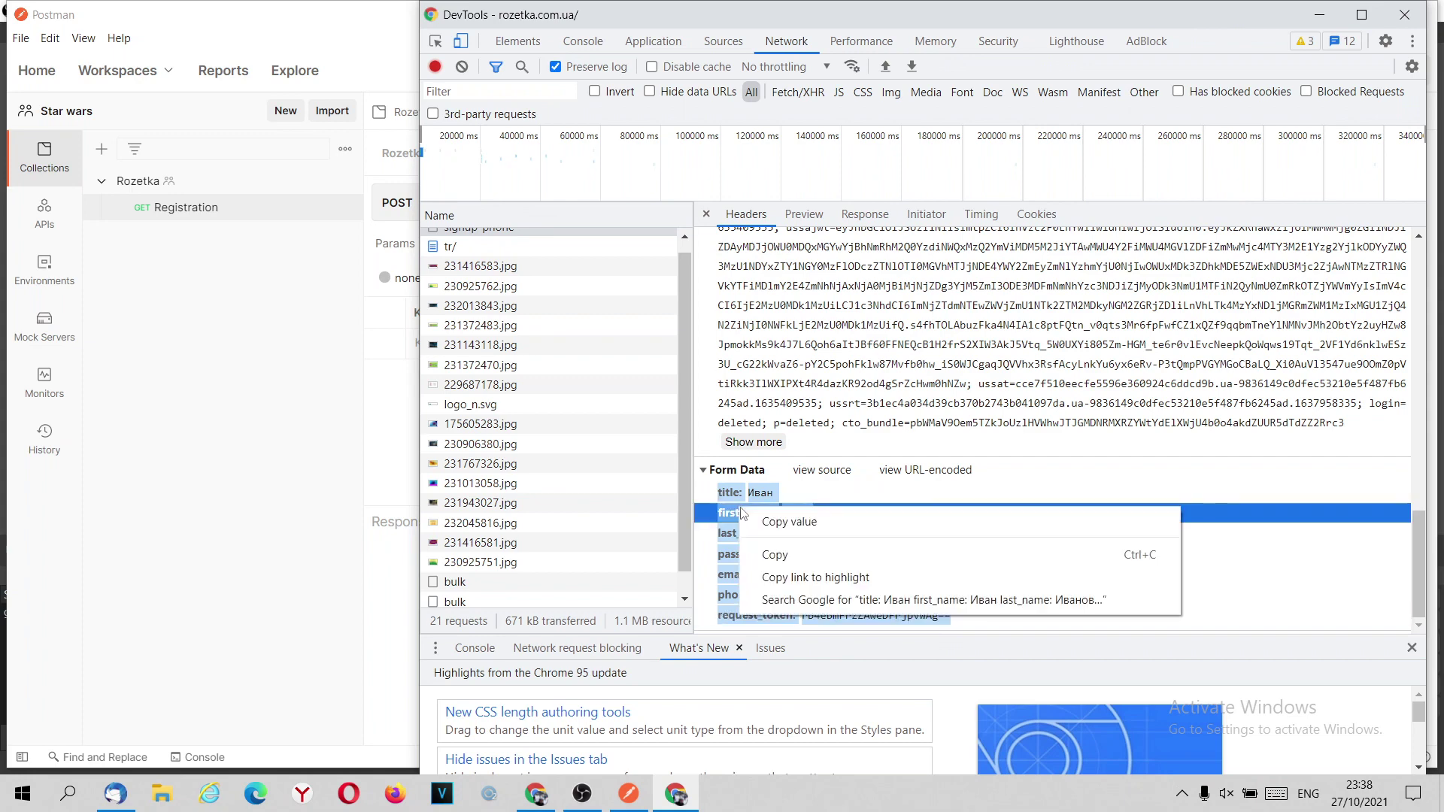
pyautogui.click(768, 519)
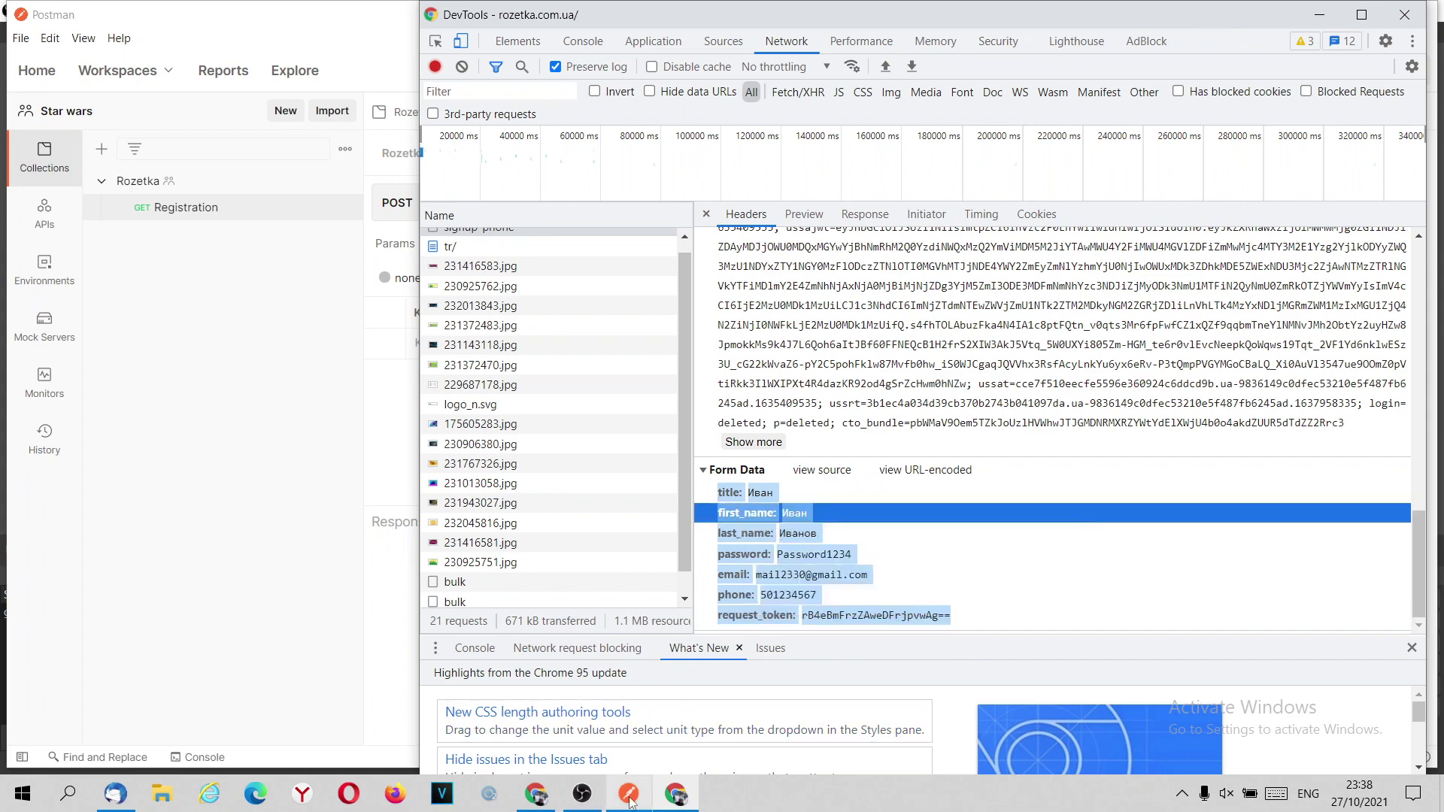
pyautogui.click(629, 793)
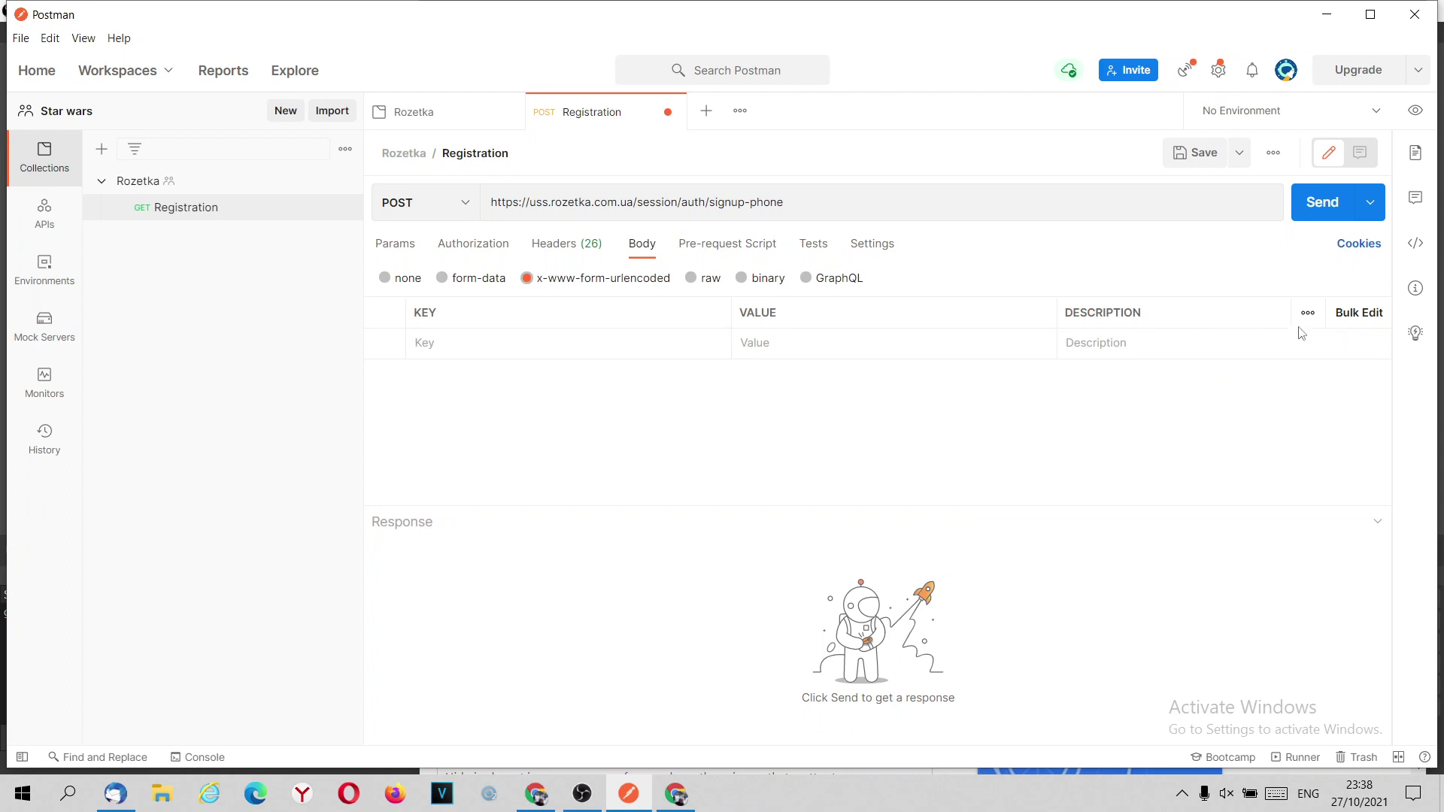
# Switch the body to Bulk Edit, paste the copied value, then delete it as wrong.
pyautogui.click(1350, 316)
pyautogui.click(495, 357)
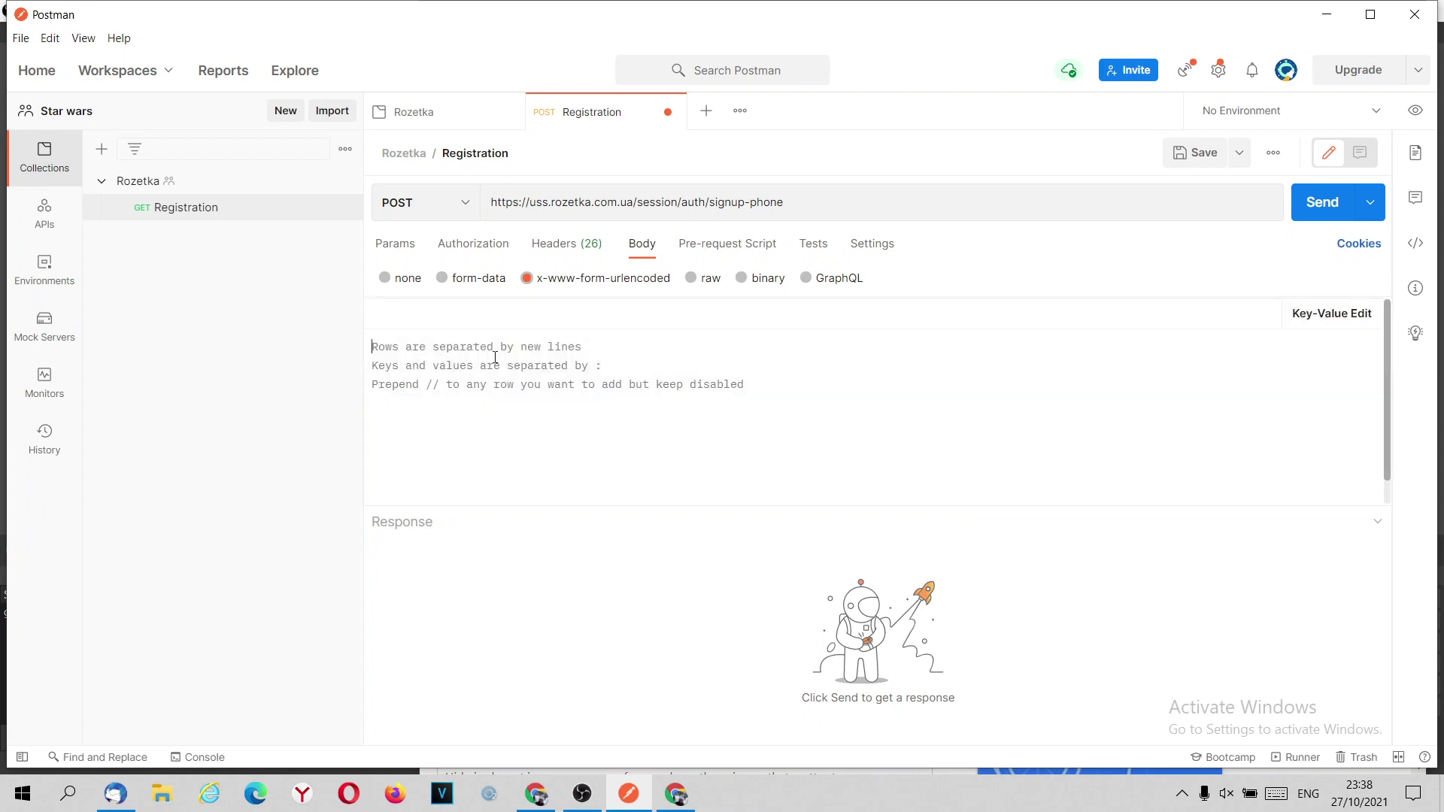
pyautogui.rightClick(495, 361)
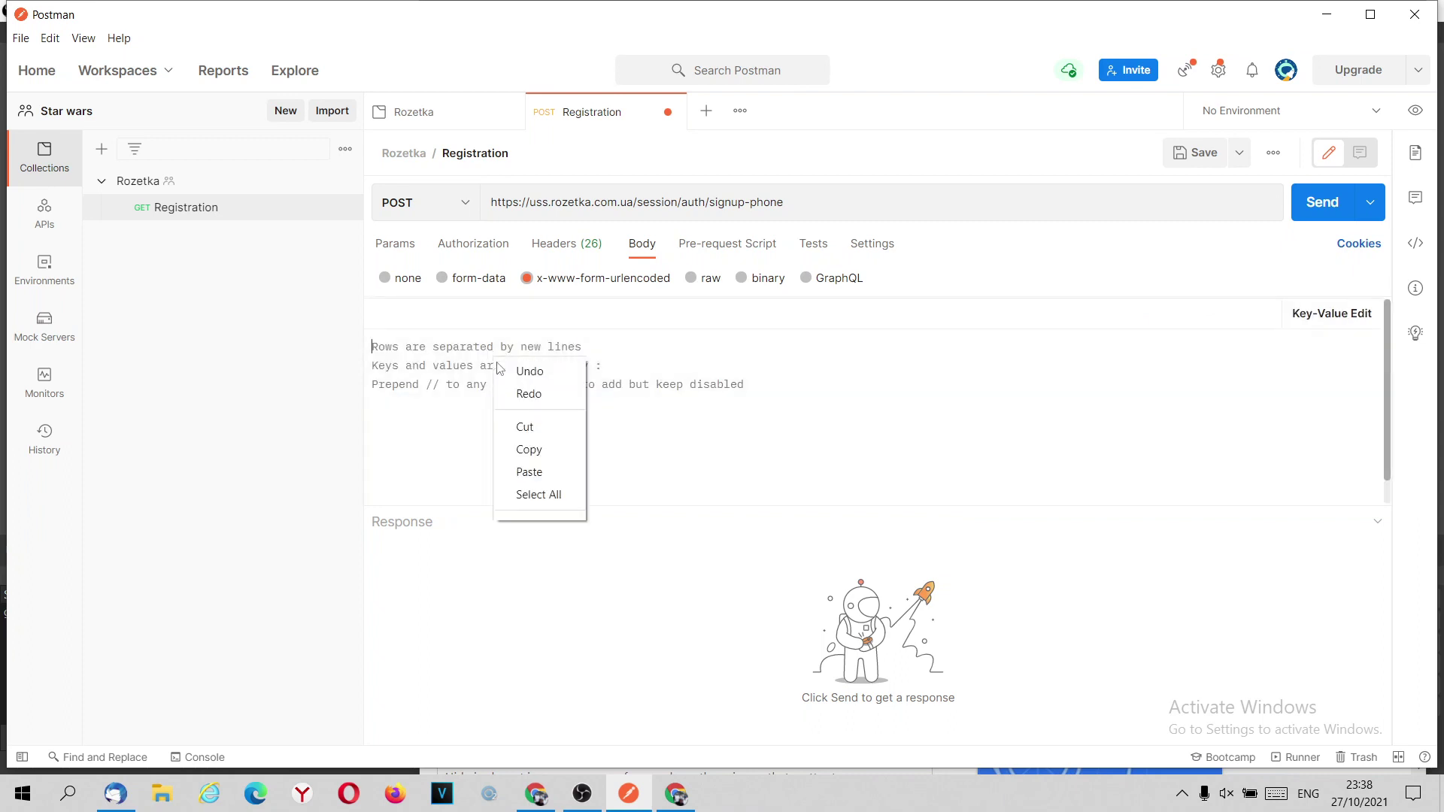
pyautogui.click(529, 472)
pyautogui.moveTo(425, 338); pyautogui.dragTo(354, 336)
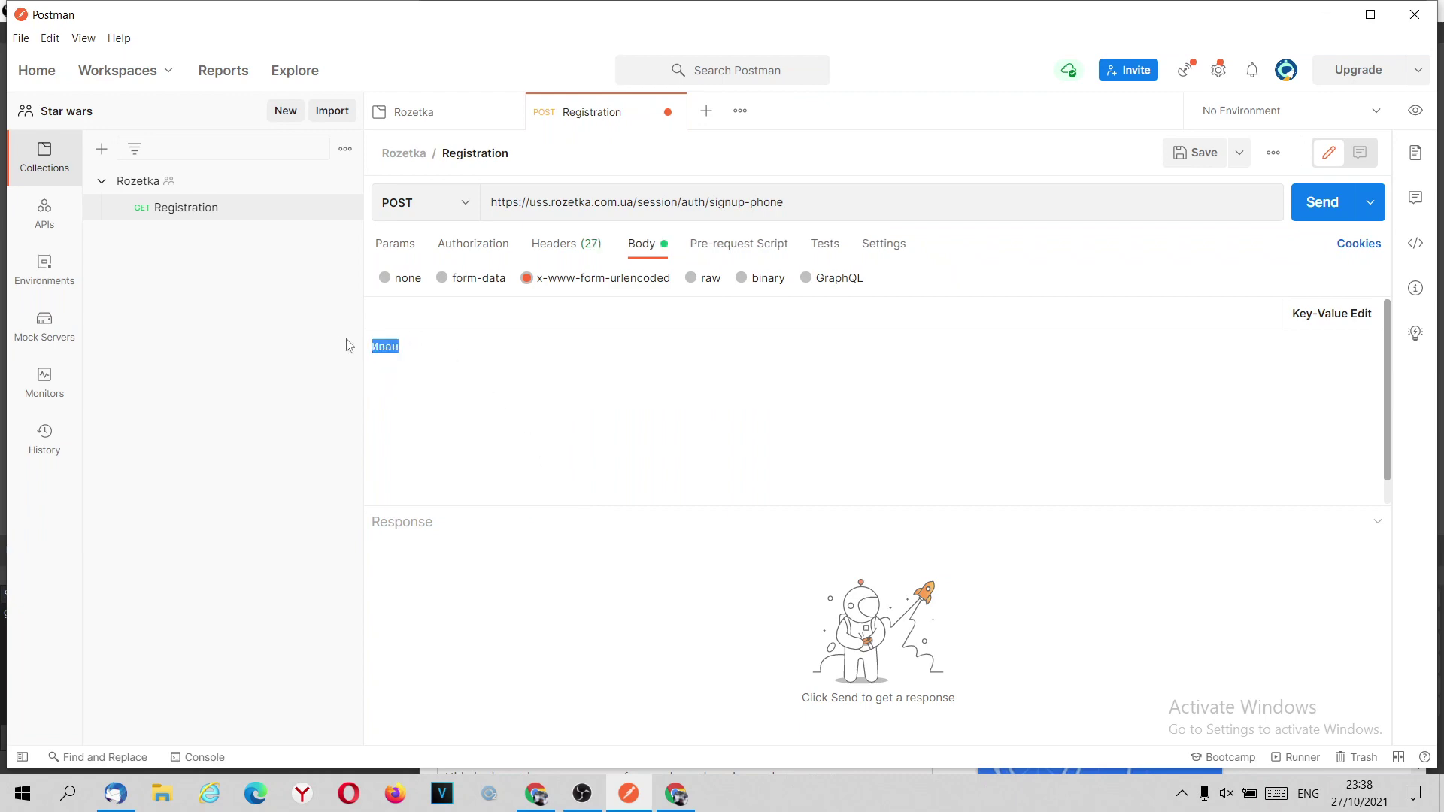
pyautogui.press('BackSpace')
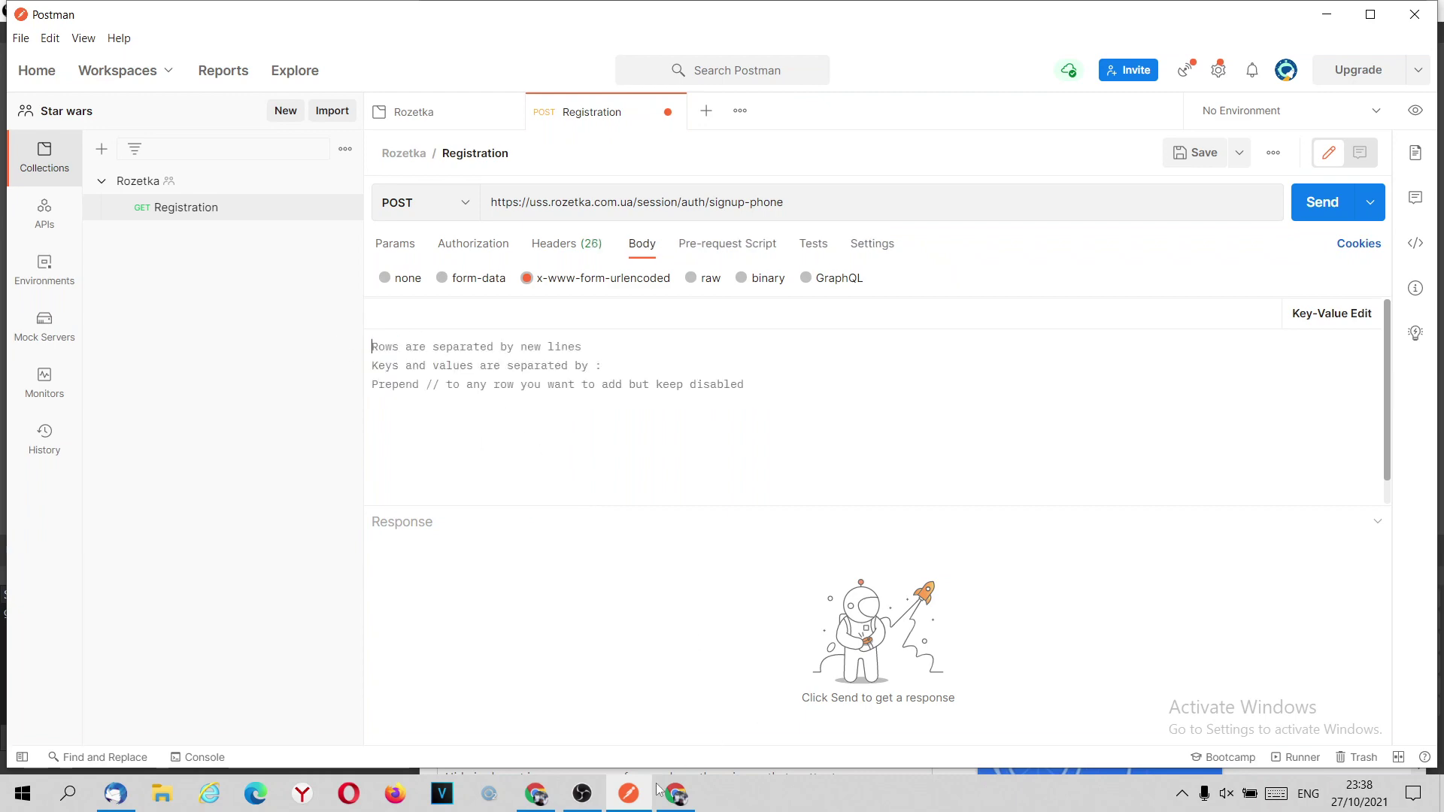
# Copy all the Form Data fields, title through request_token, from DevTools.
pyautogui.click(676, 793)
pyautogui.moveTo(970, 619); pyautogui.dragTo(715, 494)
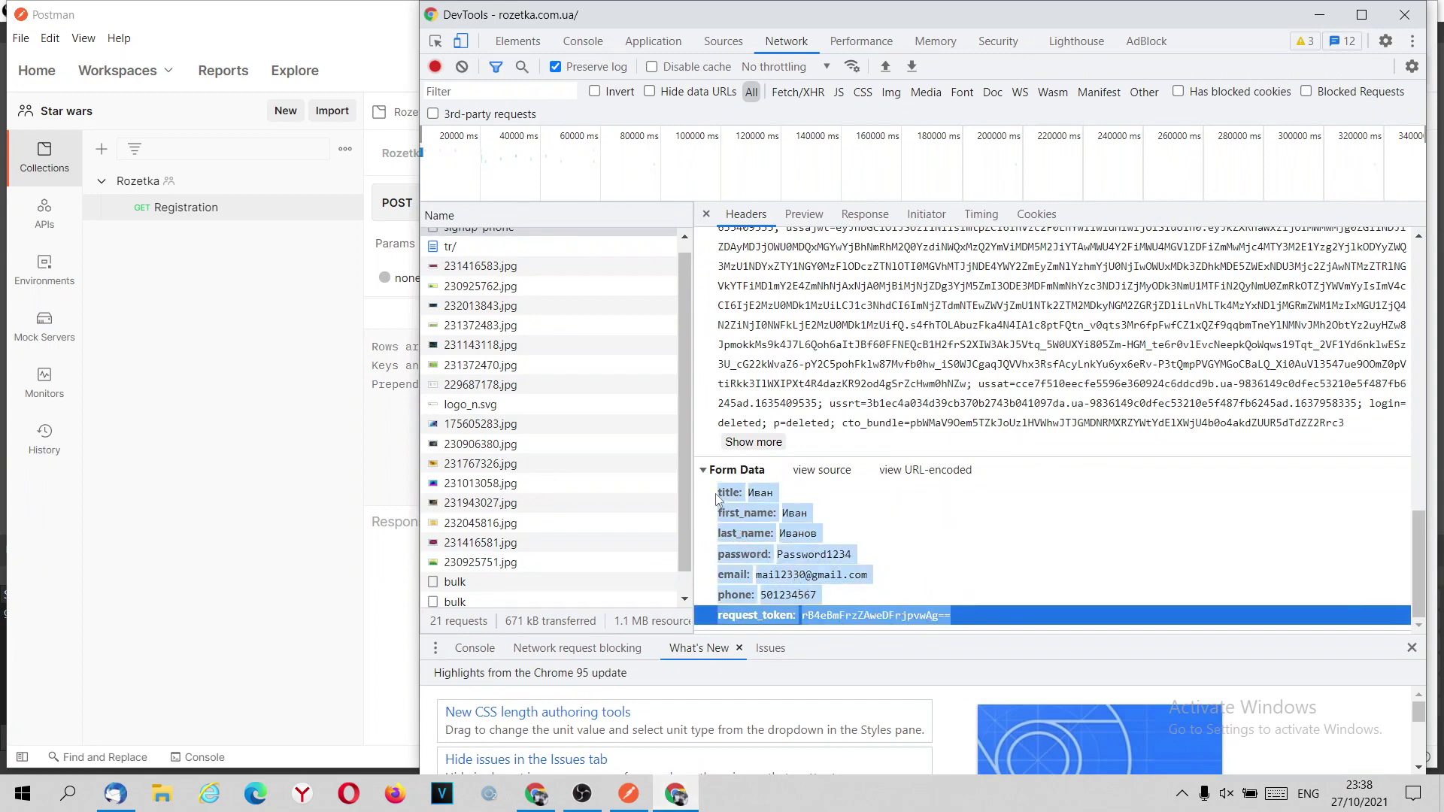
pyautogui.rightClick(733, 494)
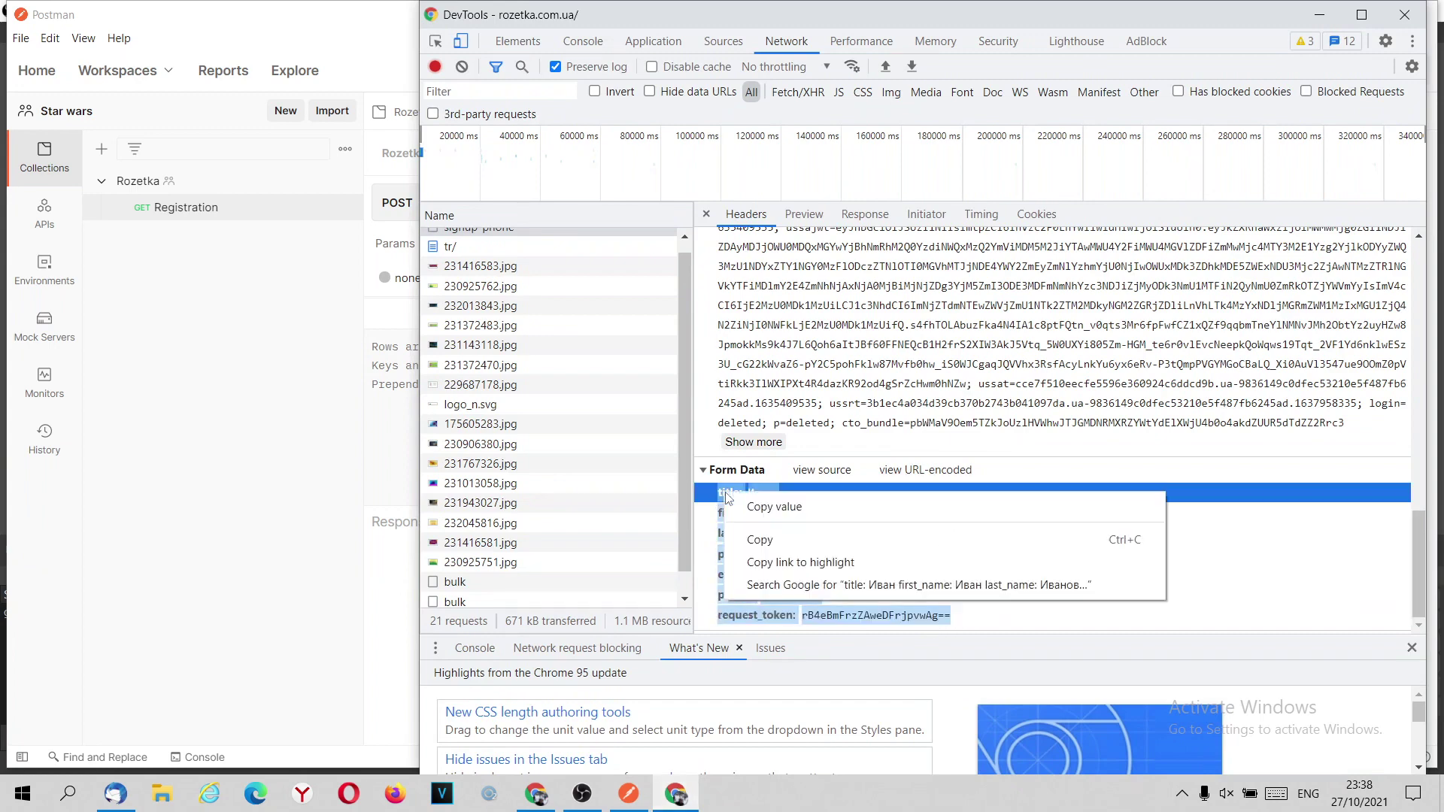
pyautogui.click(833, 543)
pyautogui.click(632, 796)
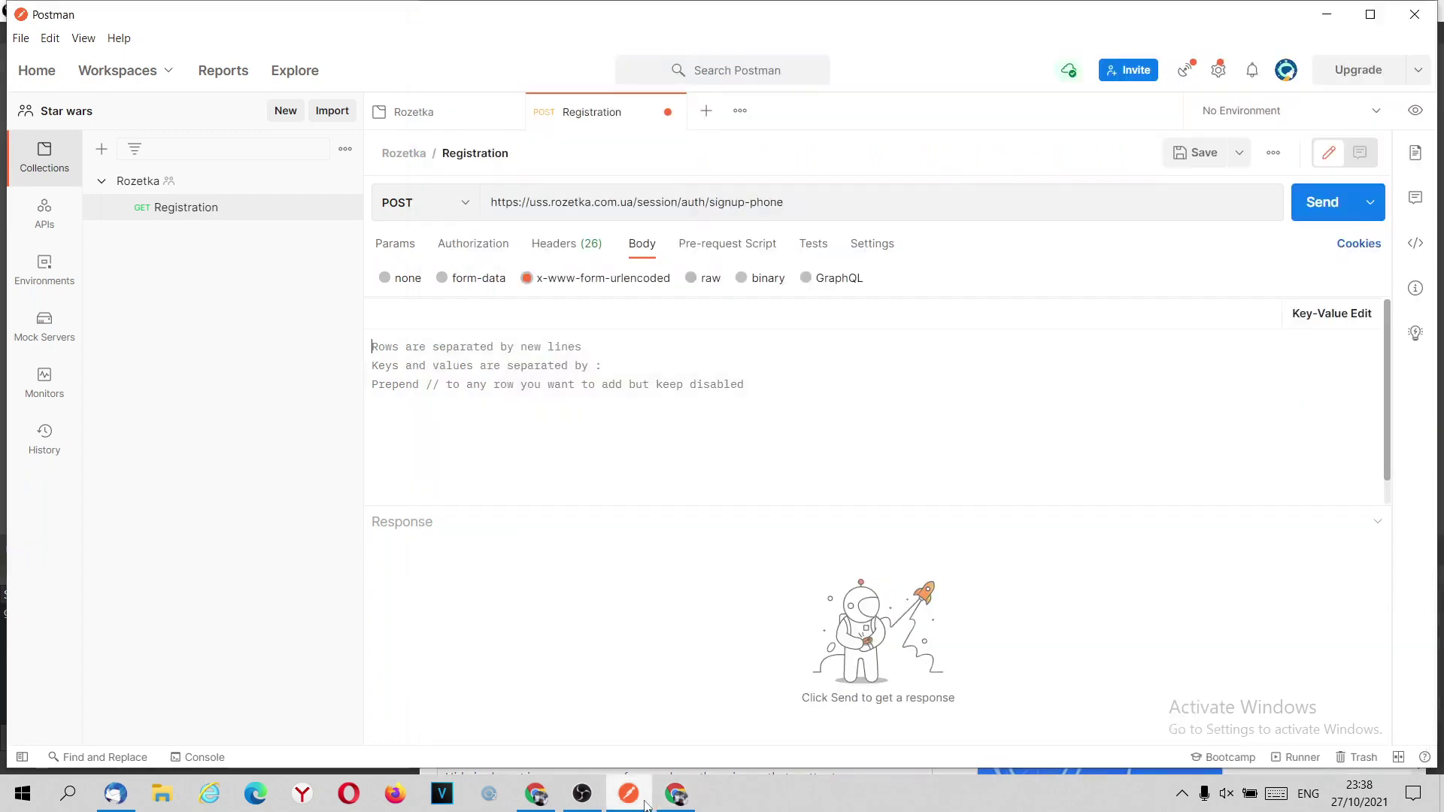
# Paste the seven signup fields into the bulk body and view them as key-value rows.
pyautogui.rightClick(561, 352)
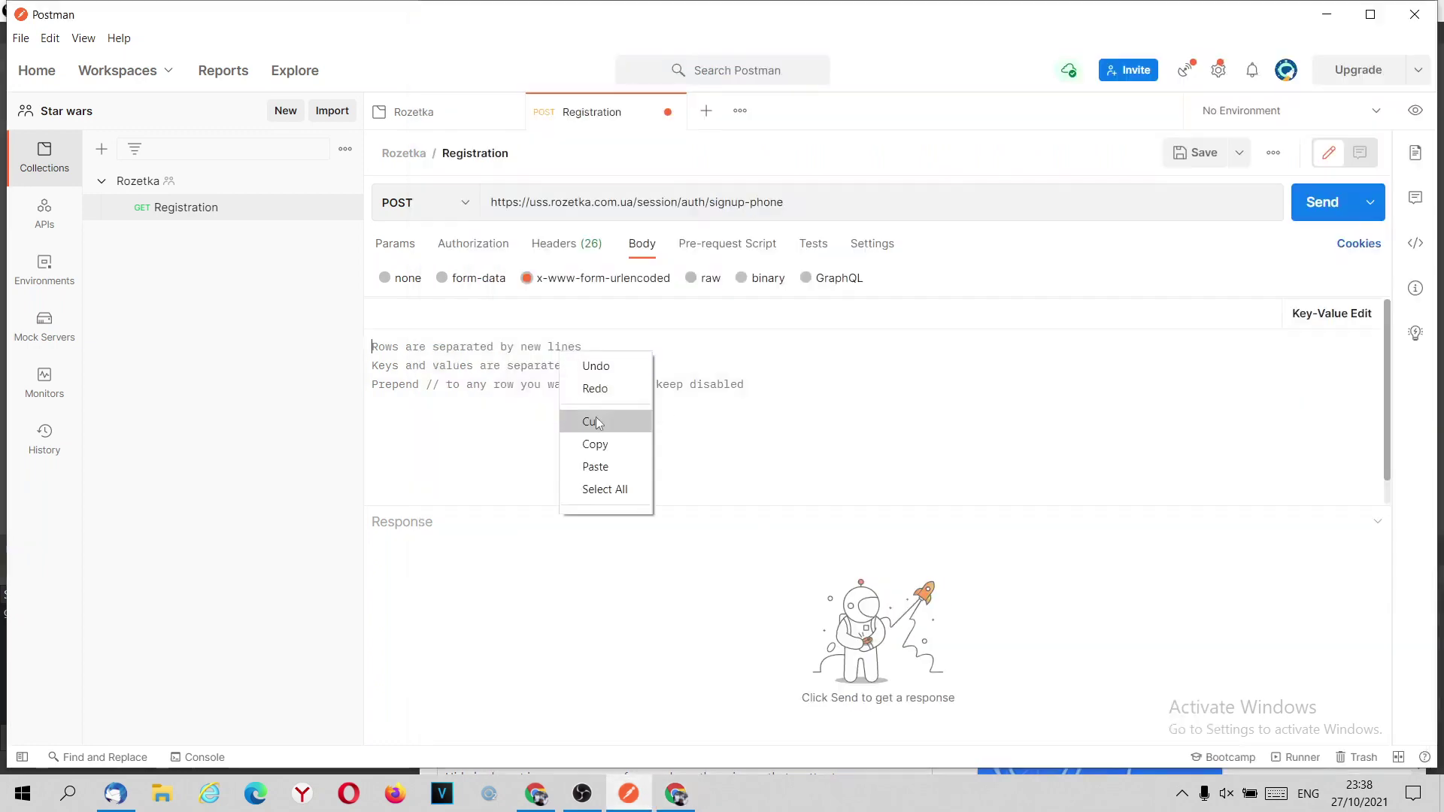
pyautogui.click(605, 465)
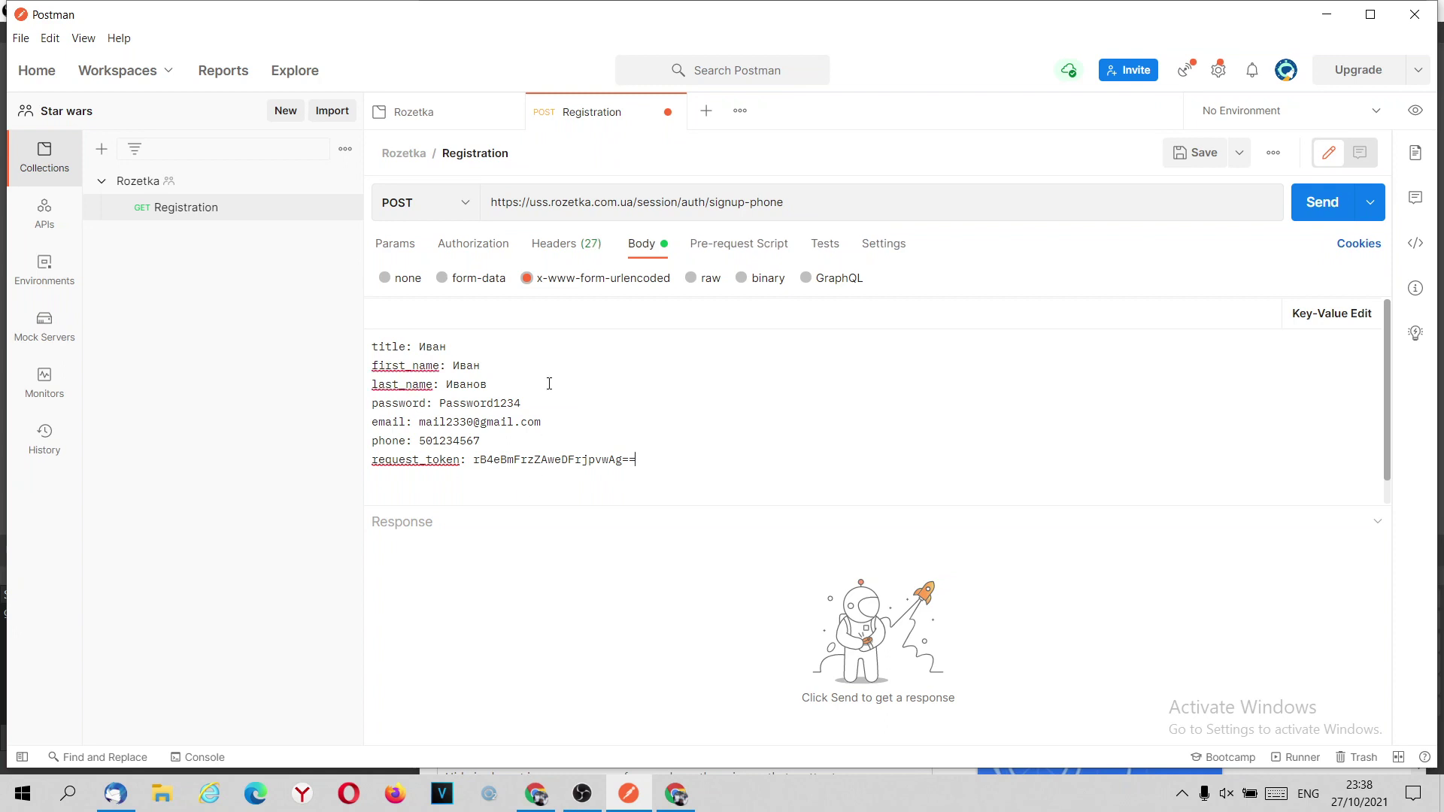
pyautogui.click(1318, 321)
pyautogui.scroll(2, 586, 399)
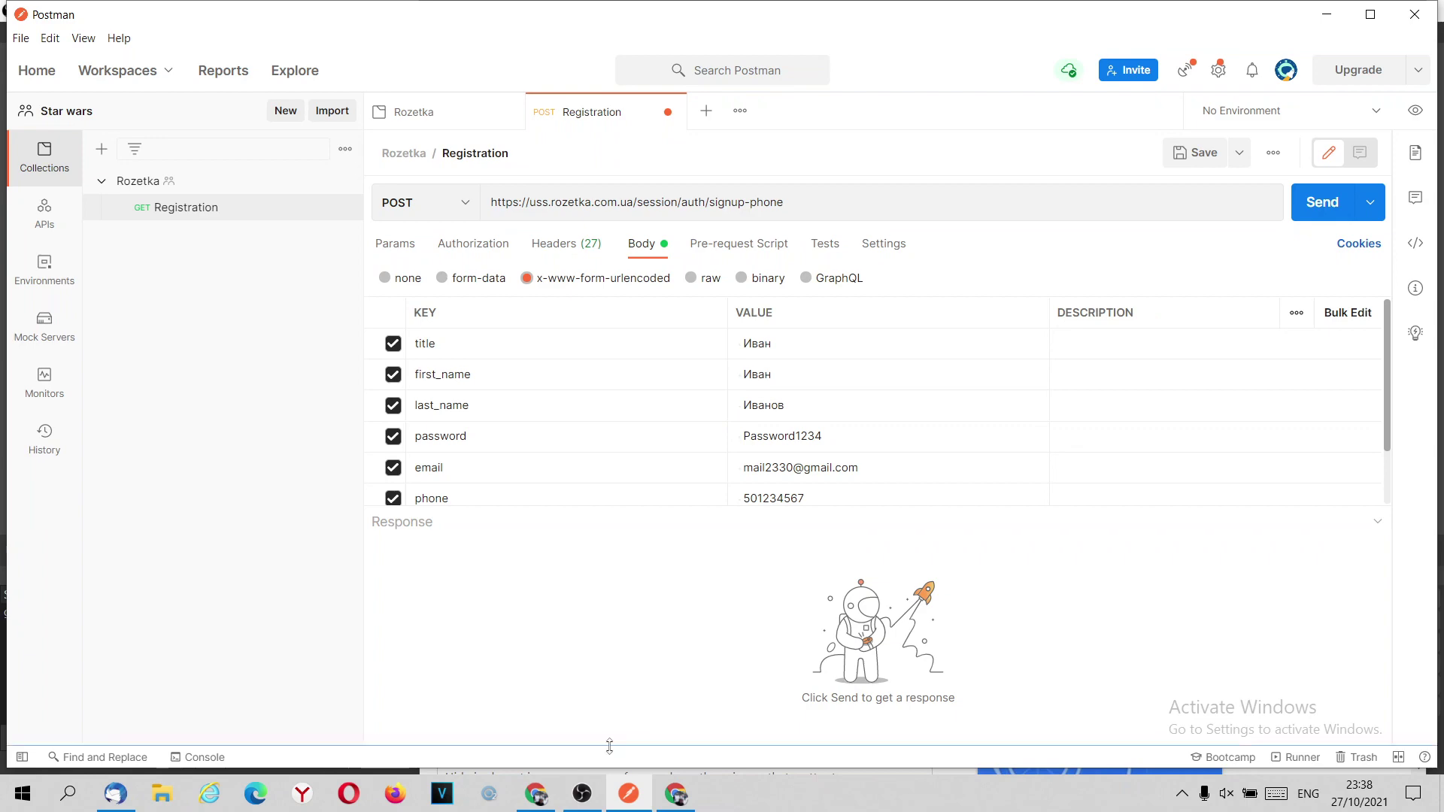
pyautogui.click(683, 795)
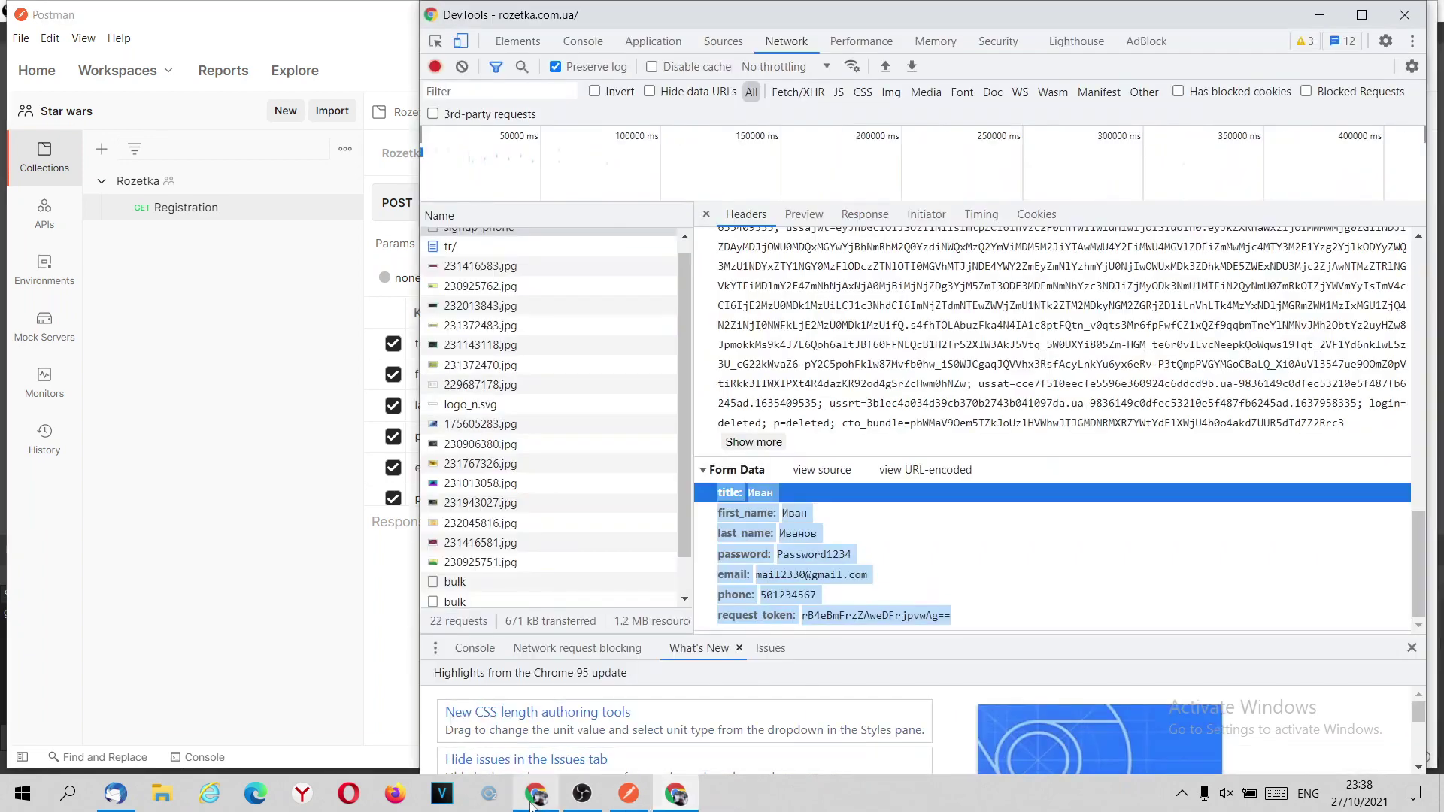
# Maximize Chrome and widen the Rozetka responsive viewport to 1086 px.
pyautogui.click(536, 795)
pyautogui.click(407, 21)
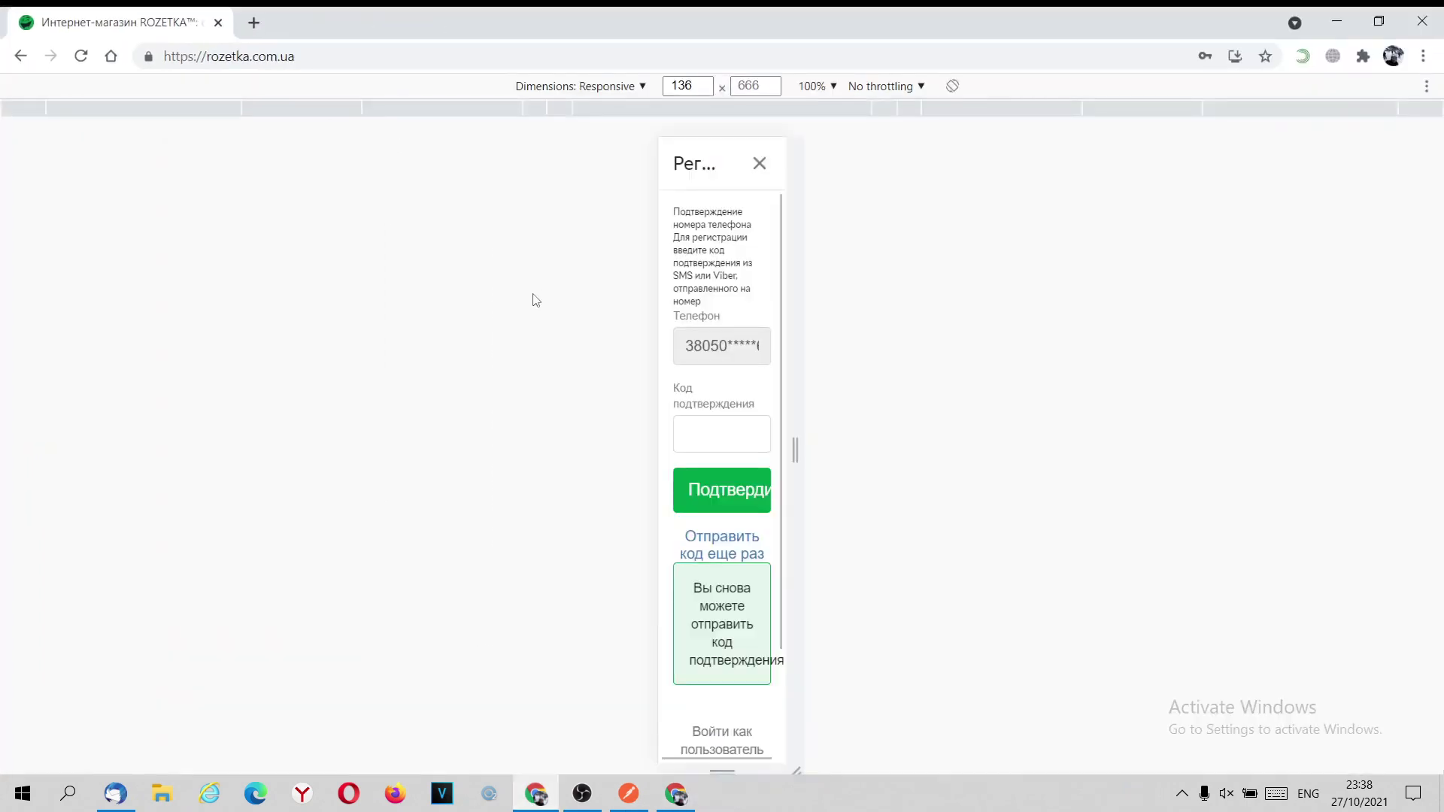
pyautogui.moveTo(788, 314); pyautogui.dragTo(1235, 313)
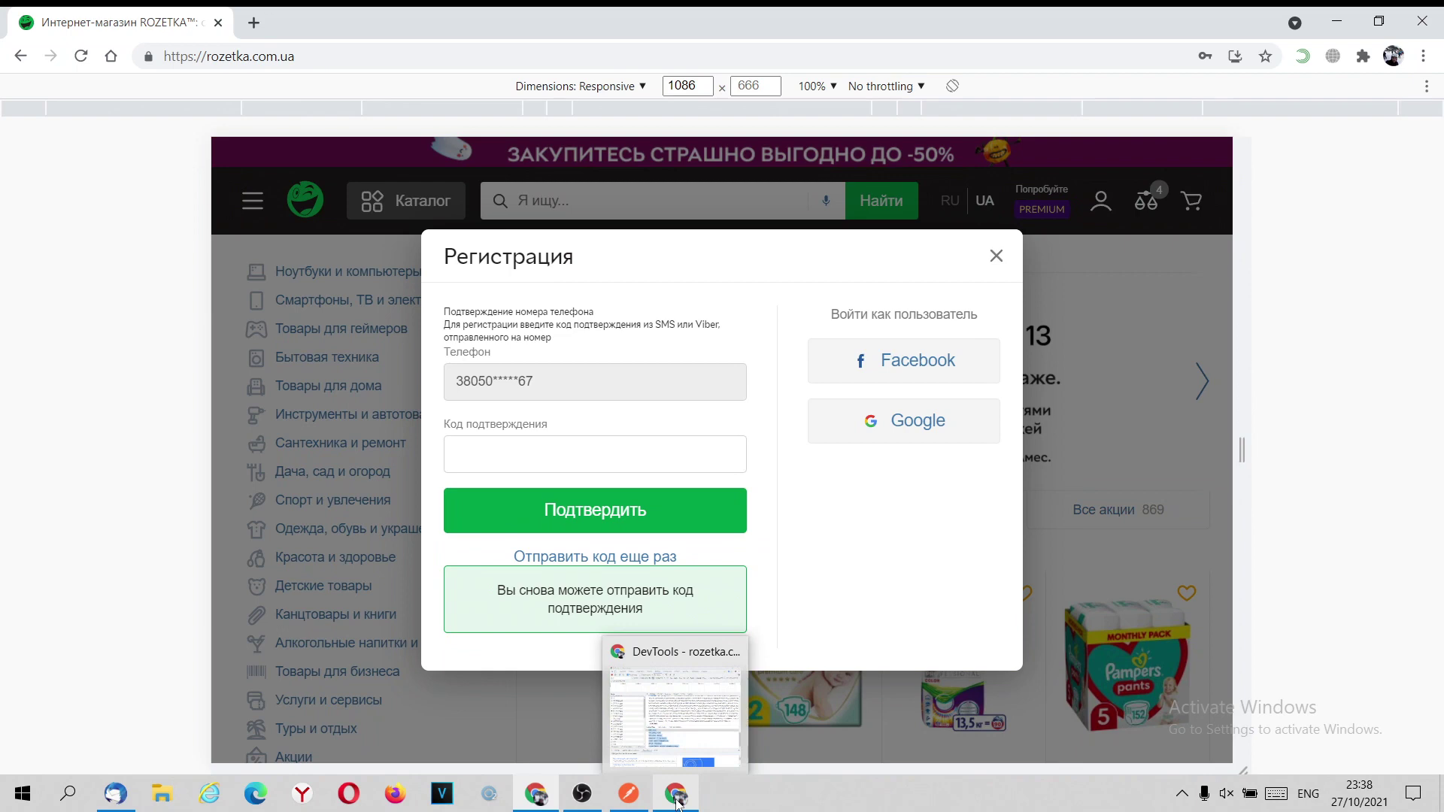
pyautogui.click(629, 794)
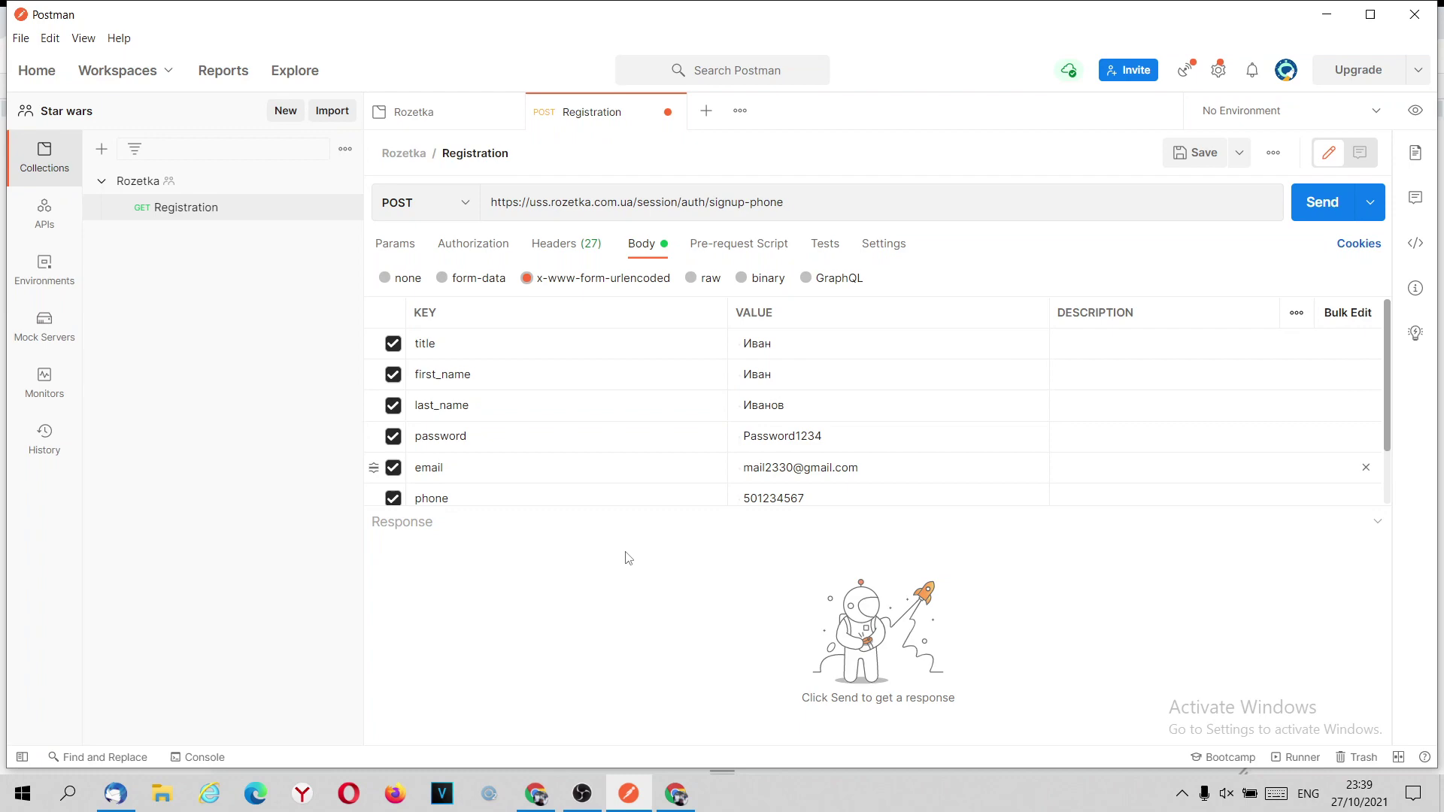
# Open the empty Rozetka registration form via Зарегистрироваться.
pyautogui.click(527, 802)
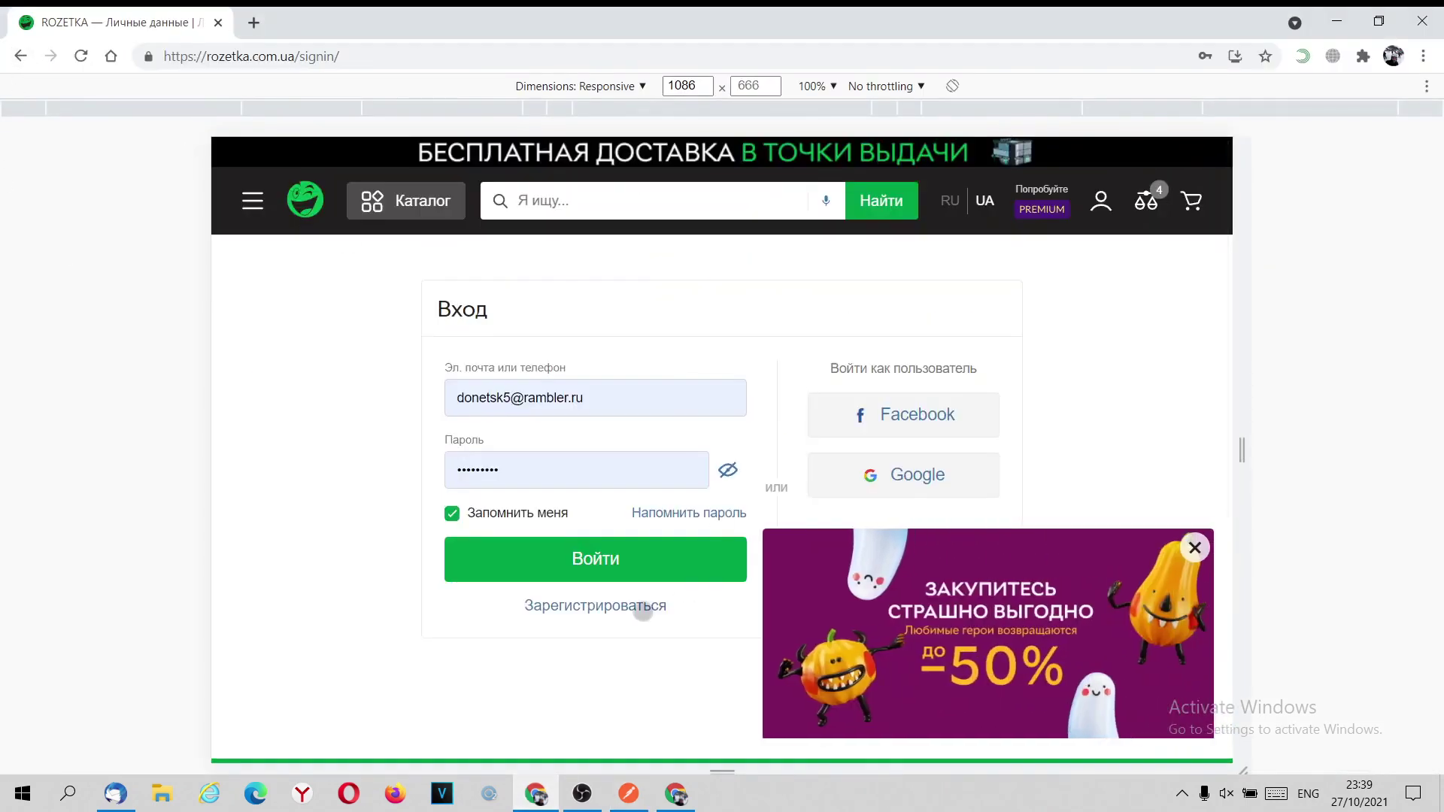
pyautogui.click(613, 606)
pyautogui.scroll(-3, 584, 461)
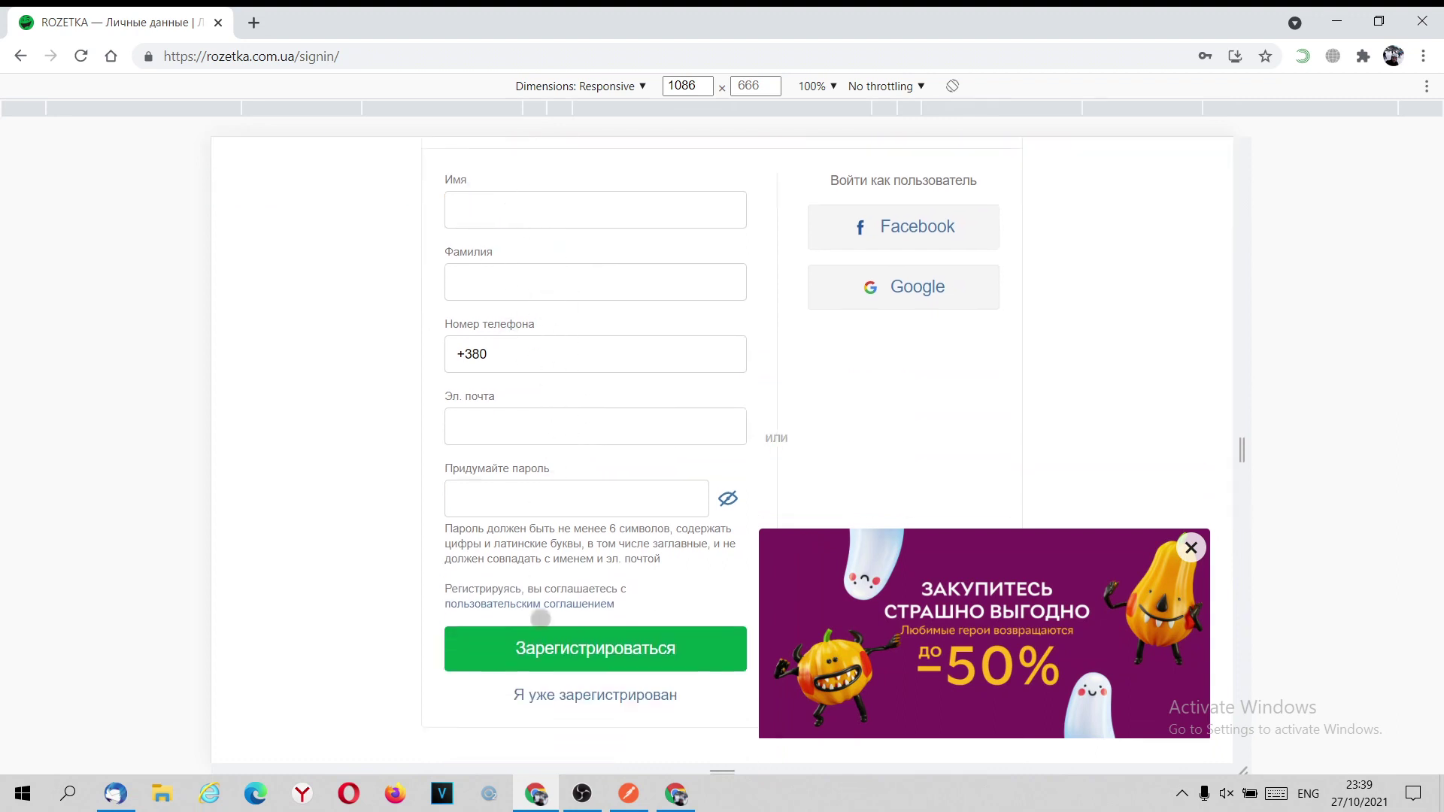
pyautogui.click(629, 793)
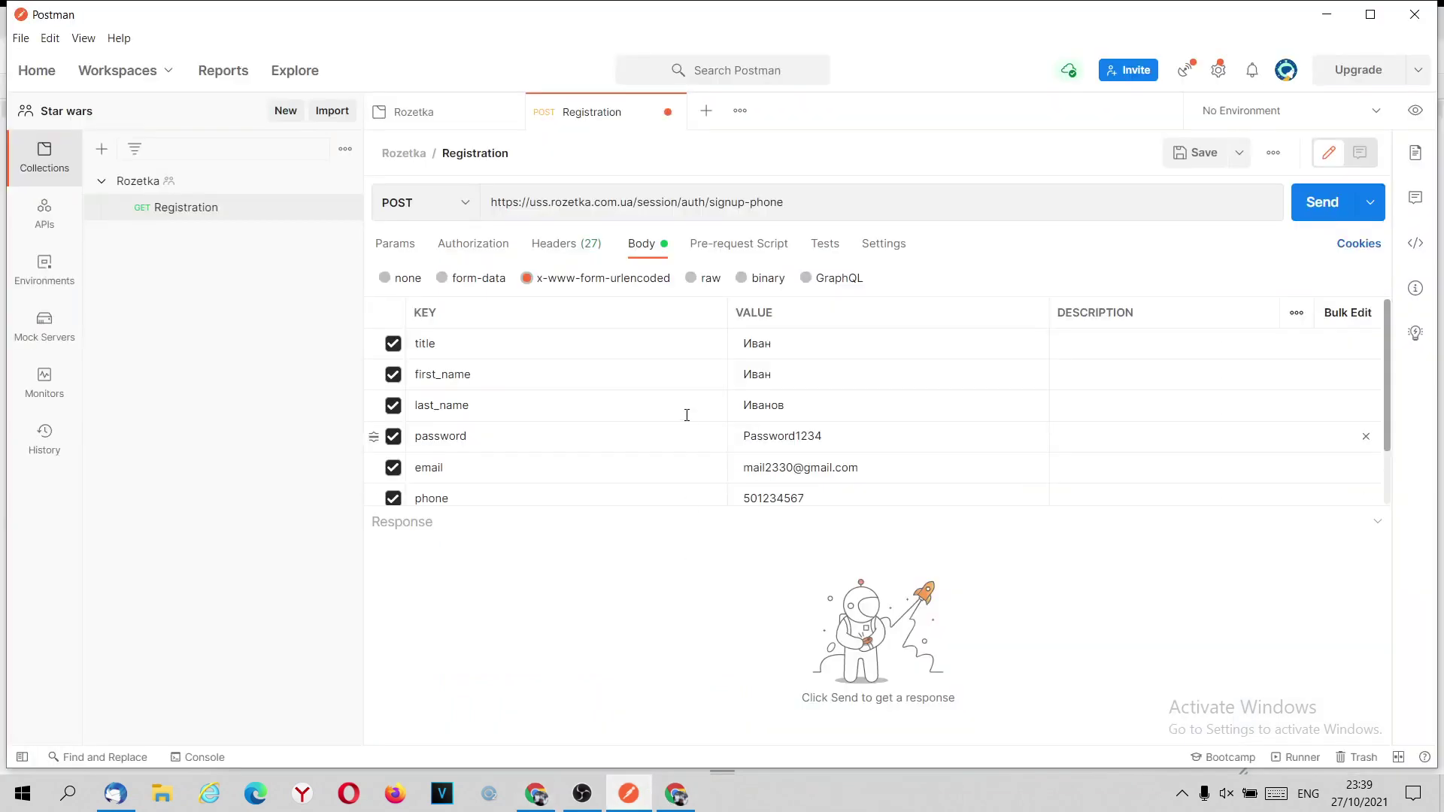
# Send the request, then turn off SSL certificate verification in Settings after the hostname error.
pyautogui.click(1321, 202)
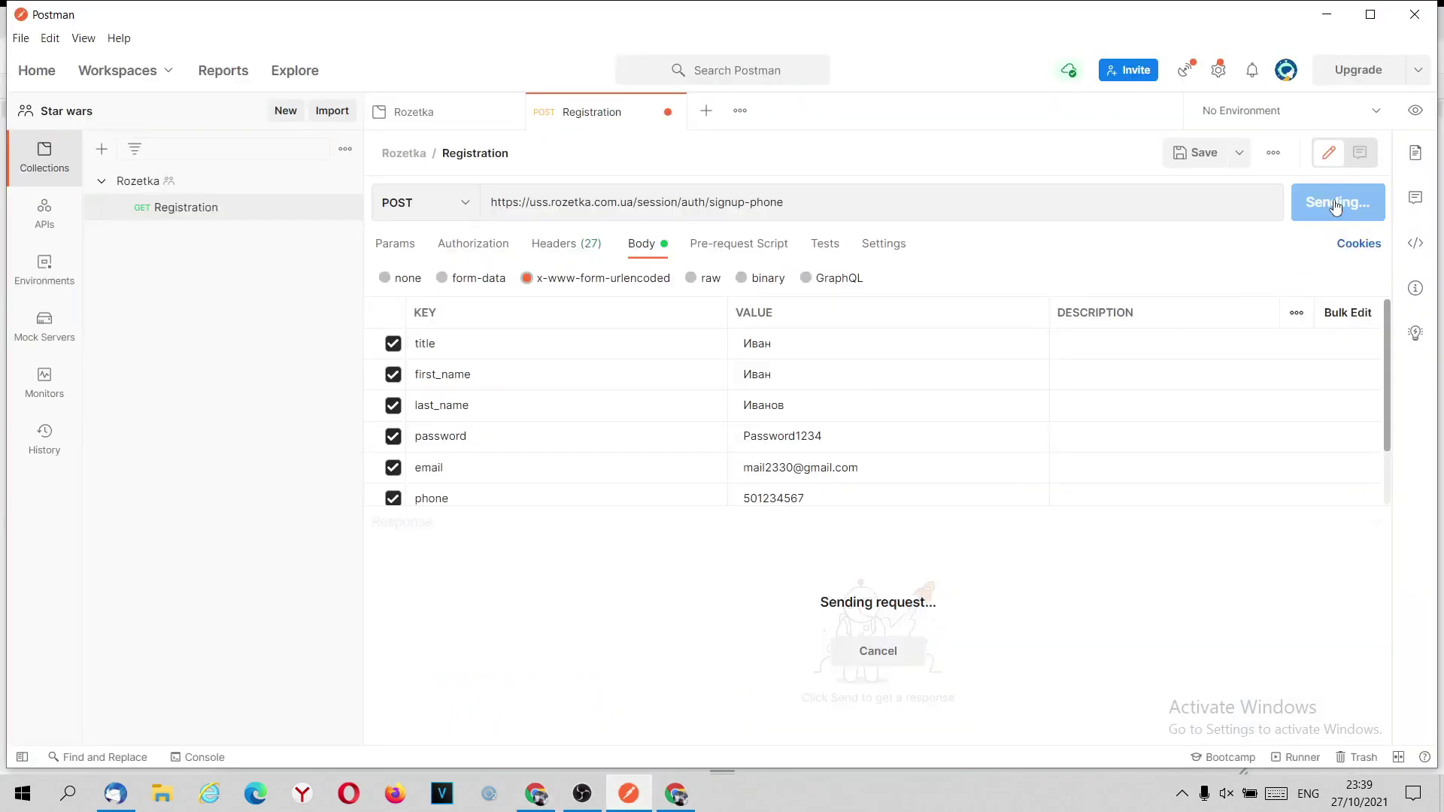
pyautogui.scroll(-2, 914, 437)
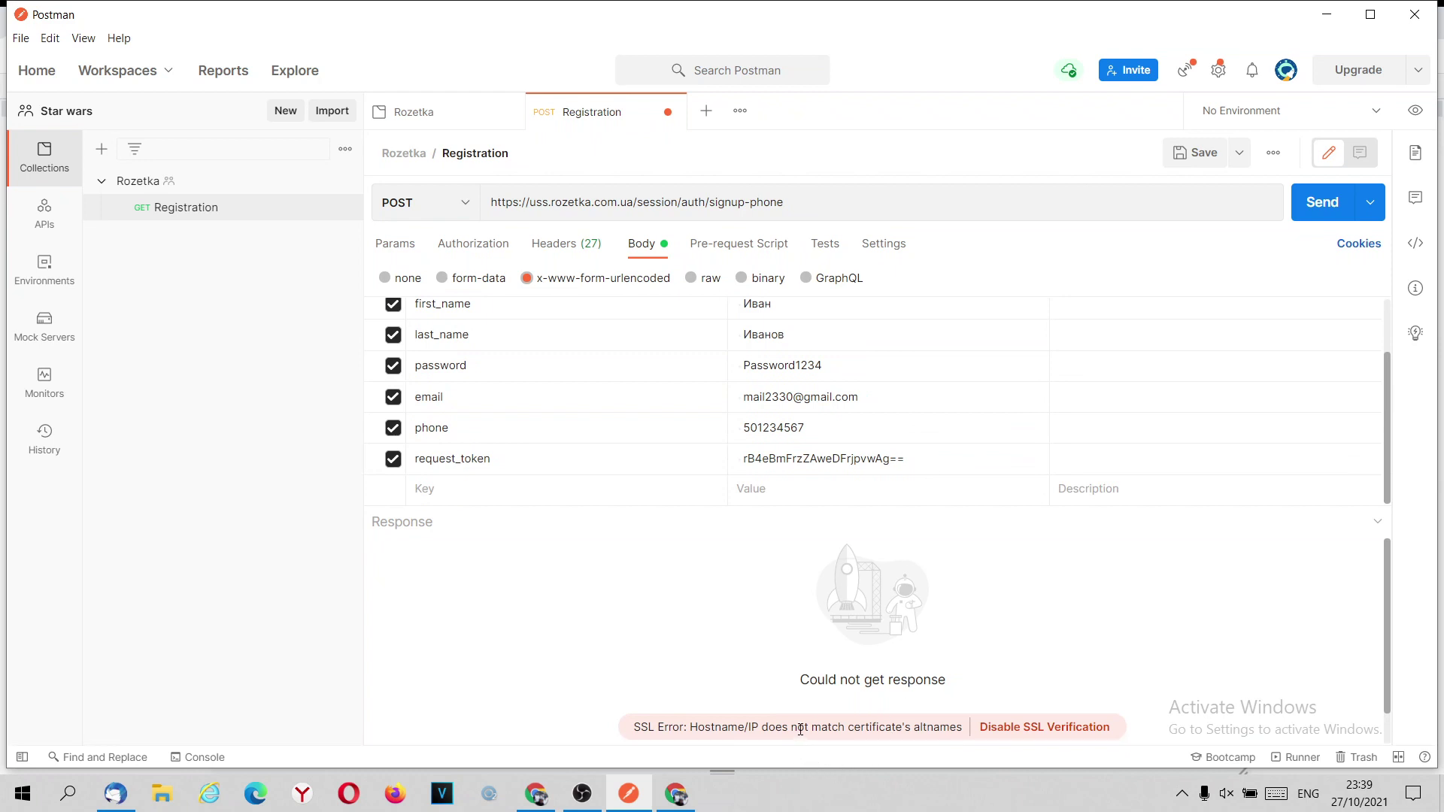
pyautogui.click(884, 244)
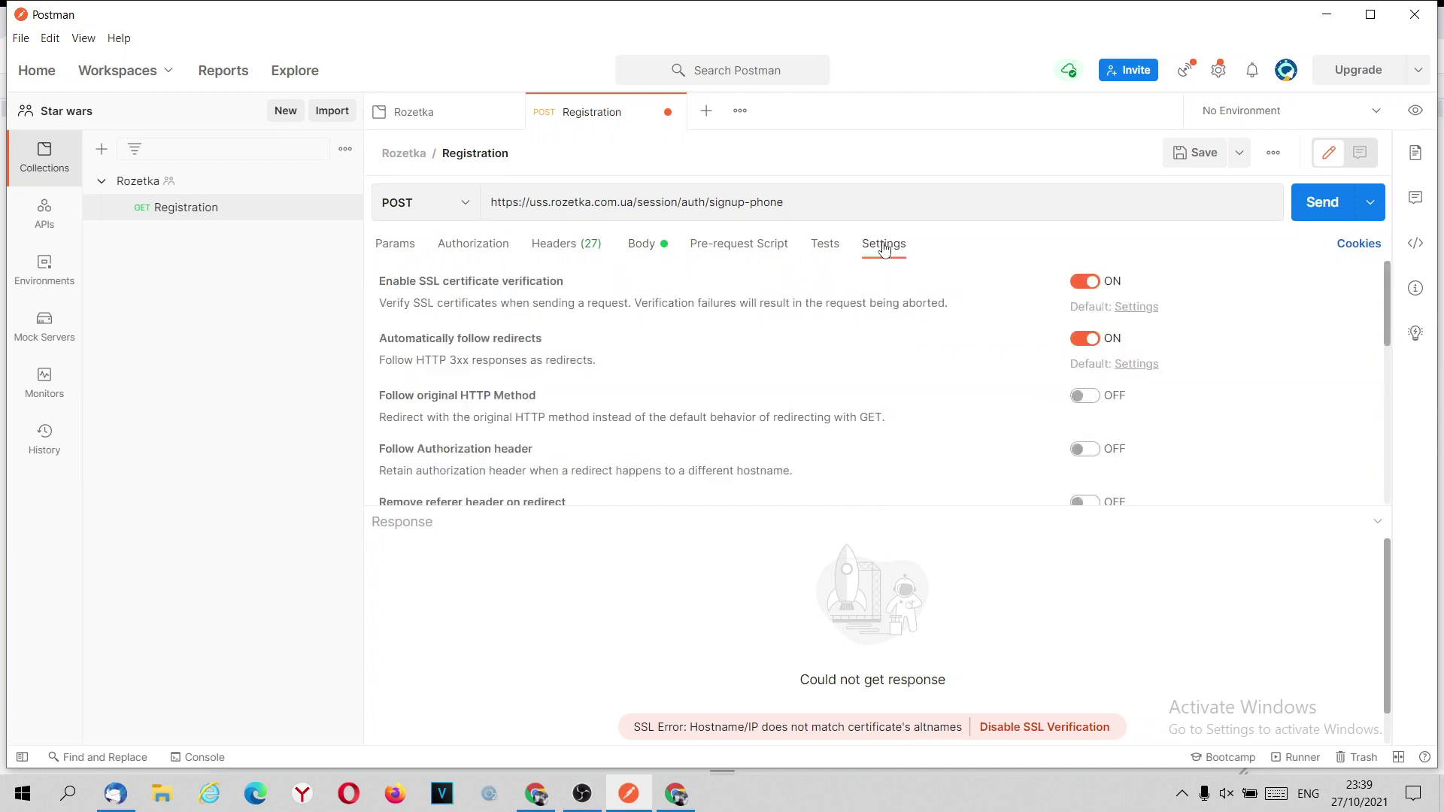
pyautogui.click(1079, 285)
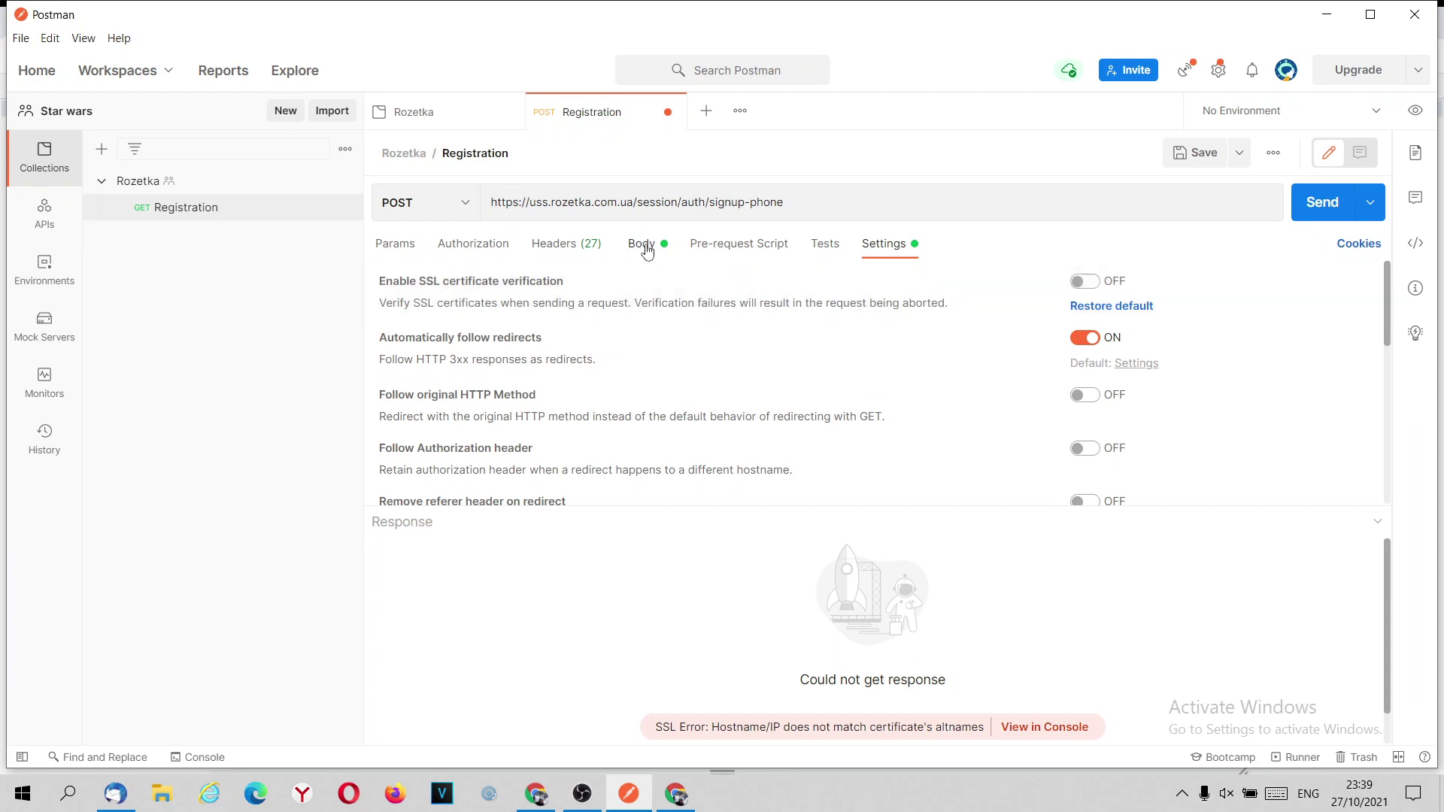
pyautogui.click(643, 247)
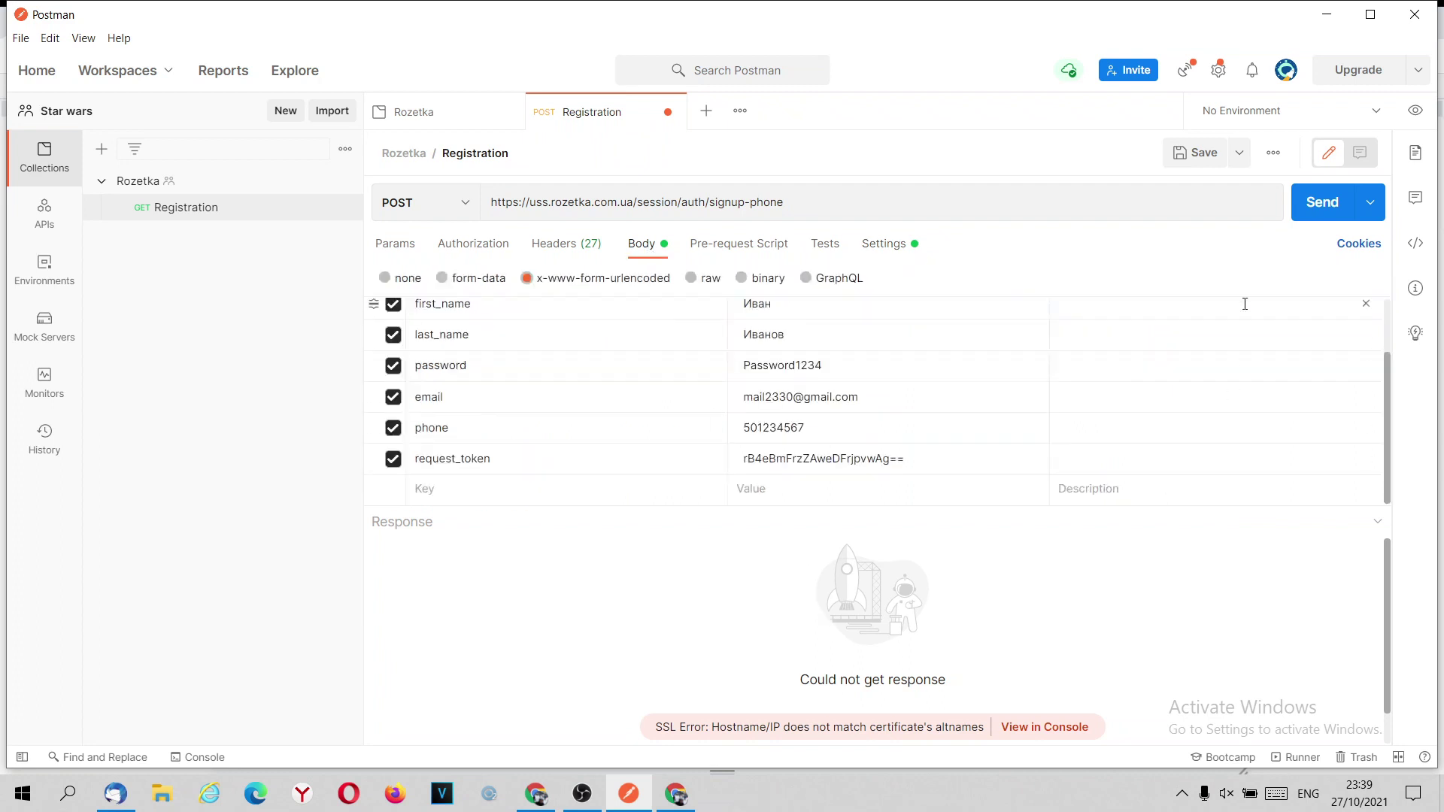
# Resend the signup request, getting 200 OK with pendingEmailExist, and enlarge the response pane.
pyautogui.click(1318, 216)
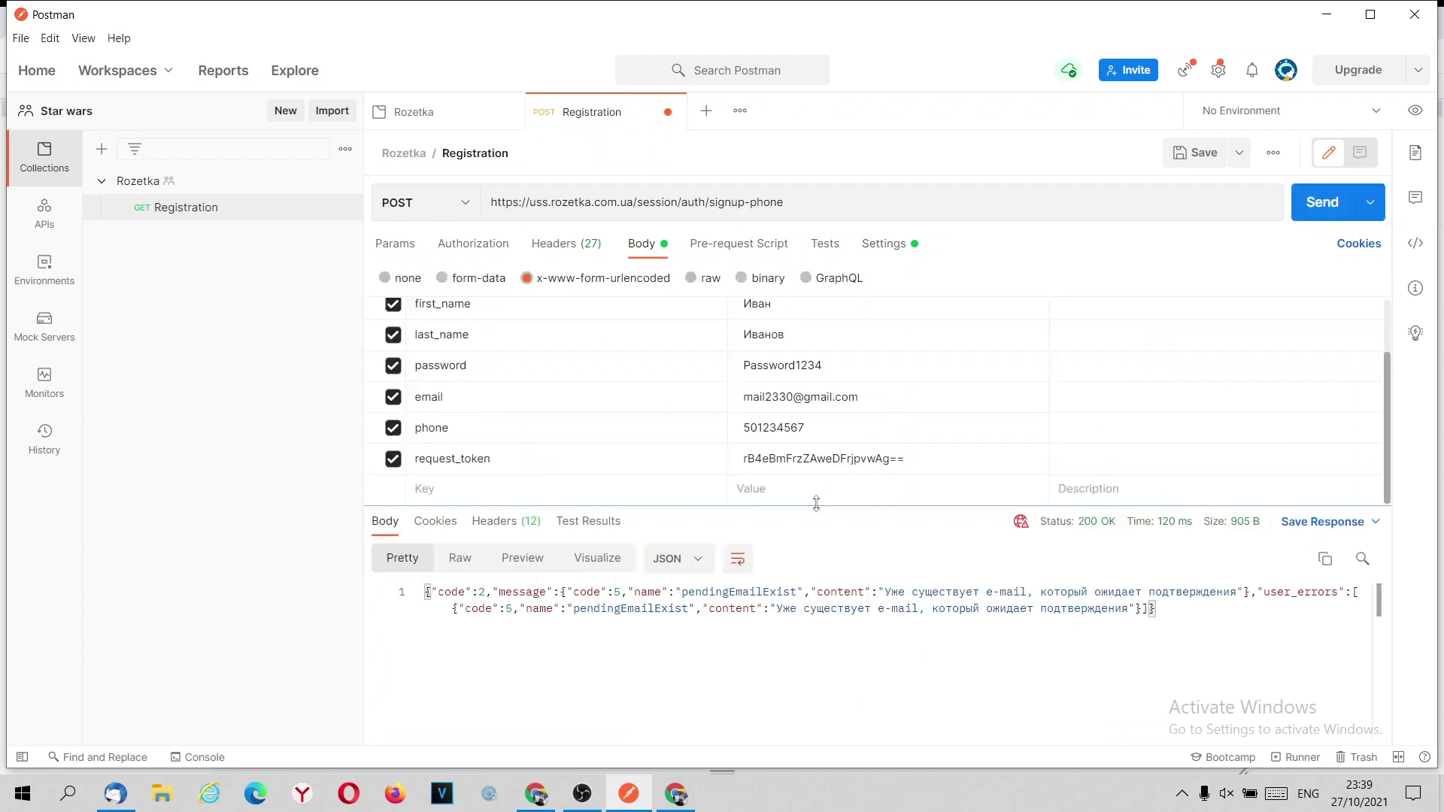
pyautogui.moveTo(557, 676); pyautogui.dragTo(936, 672)
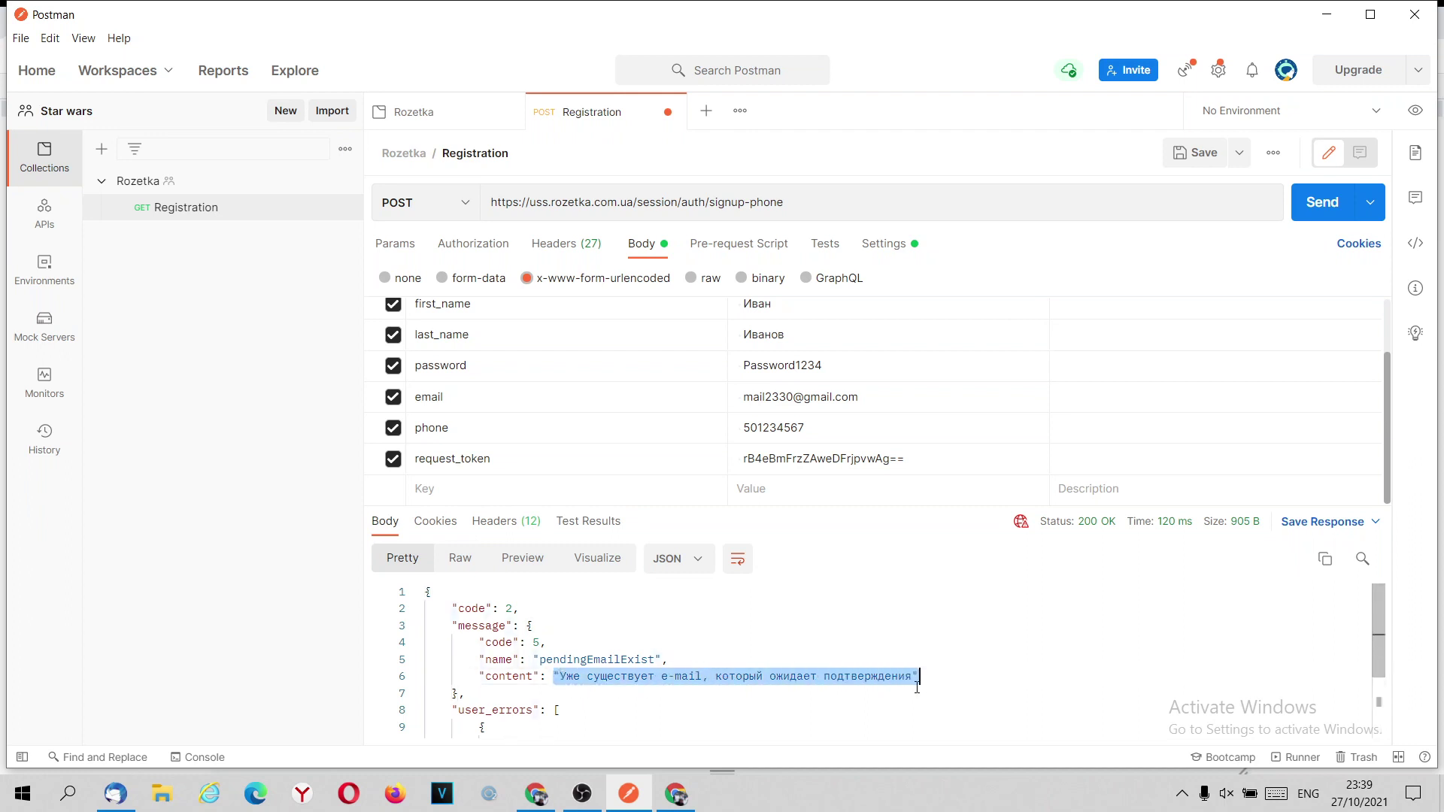
pyautogui.scroll(-3, 917, 688)
pyautogui.scroll(3, 917, 691)
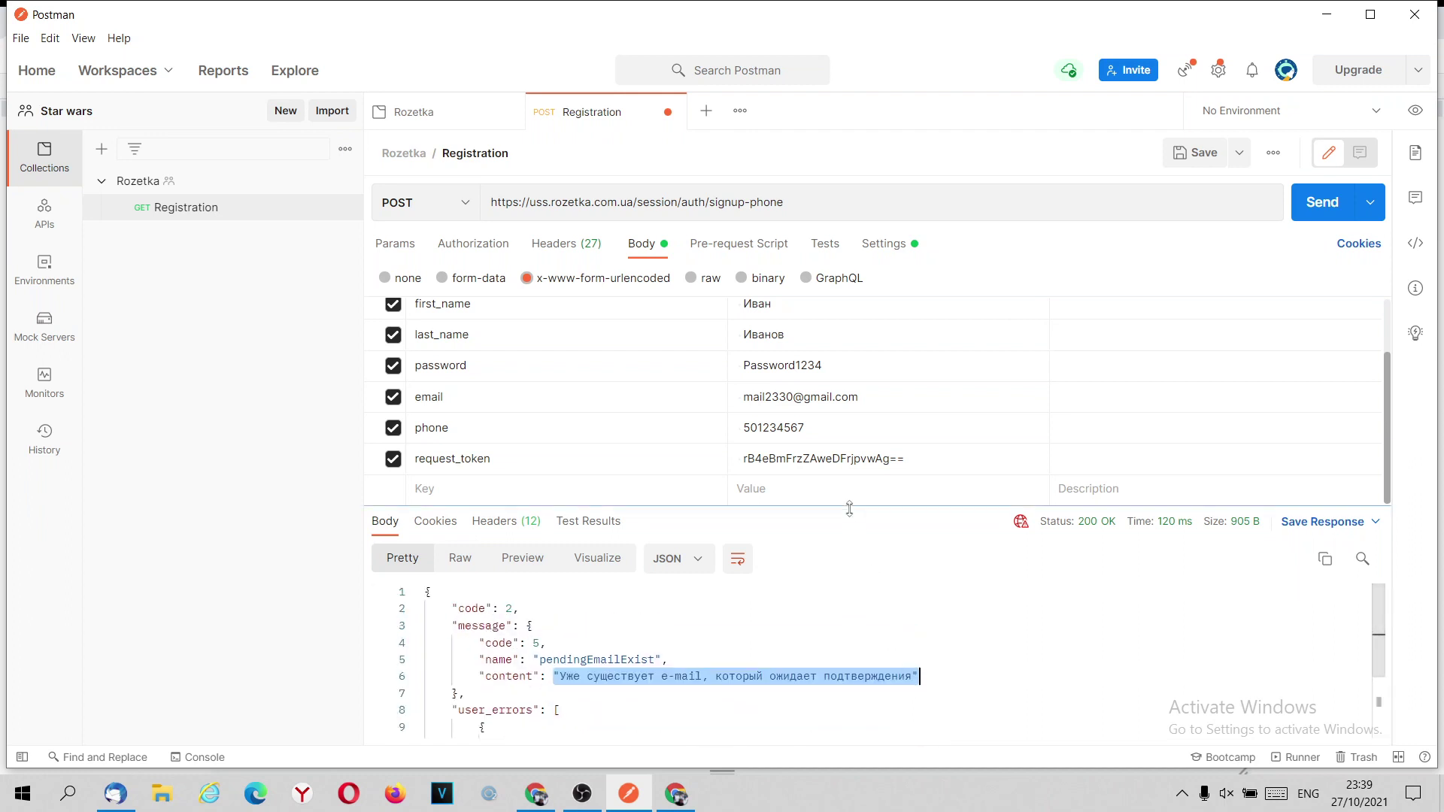
pyautogui.moveTo(848, 507); pyautogui.dragTo(849, 437)
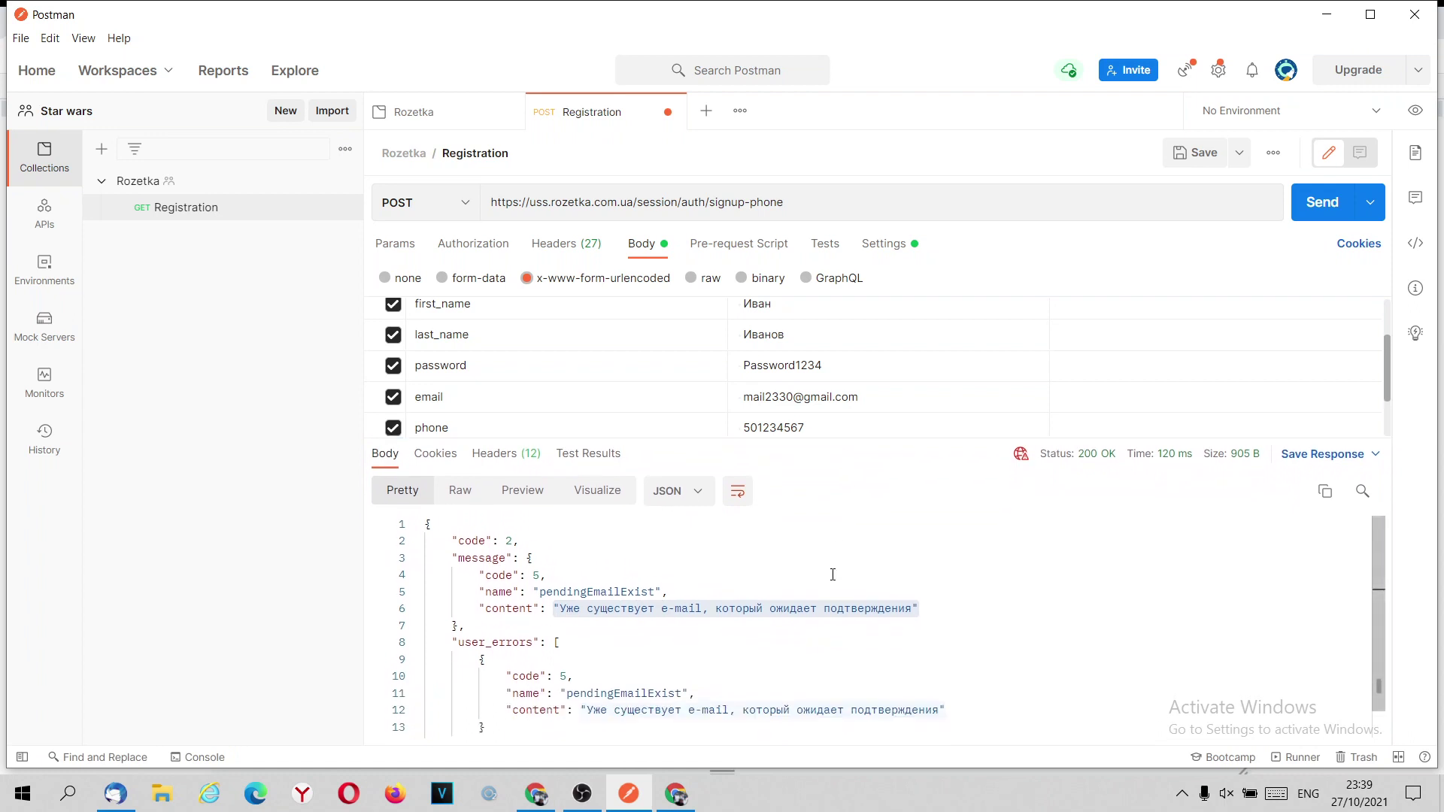
pyautogui.scroll(-1, 830, 596)
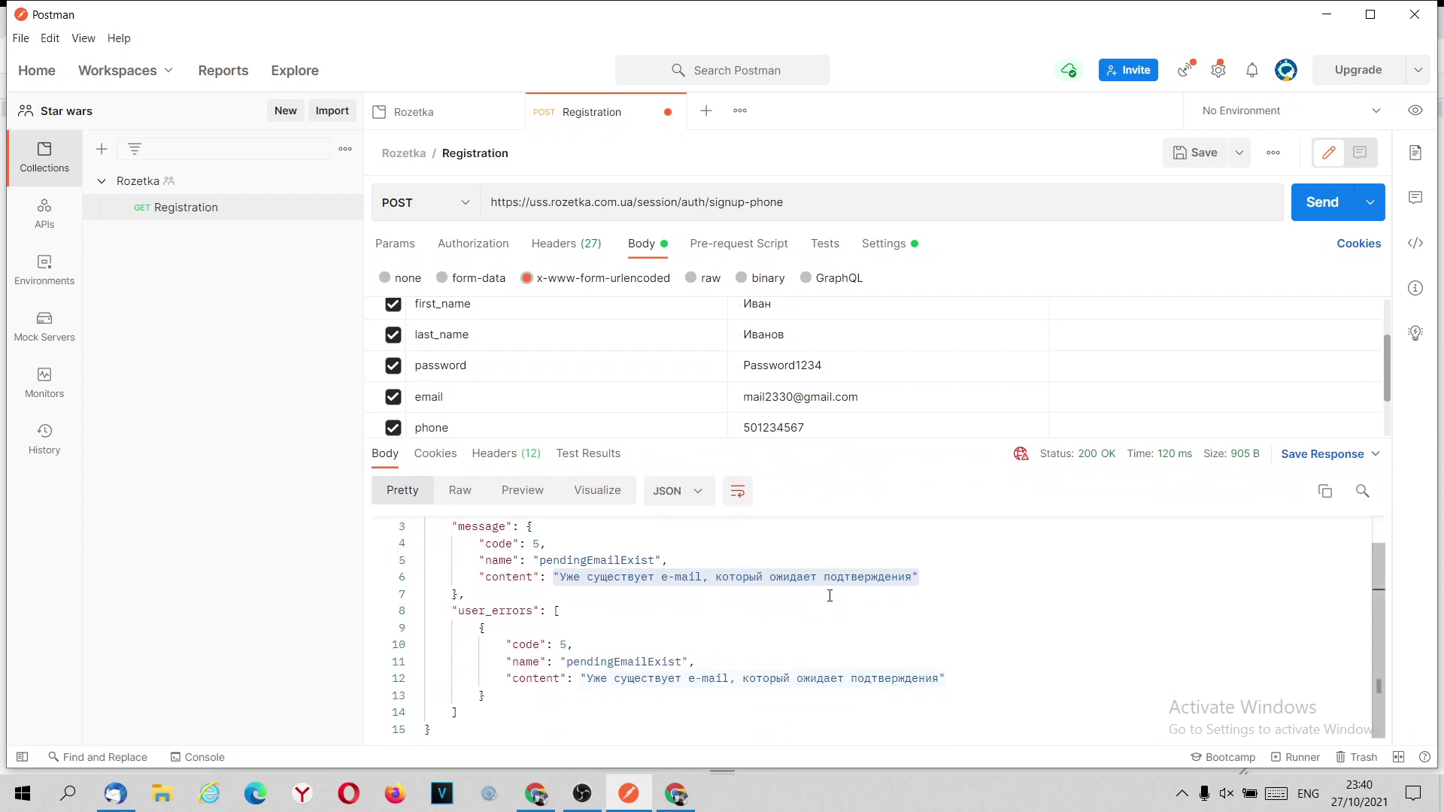
pyautogui.scroll(1, 774, 610)
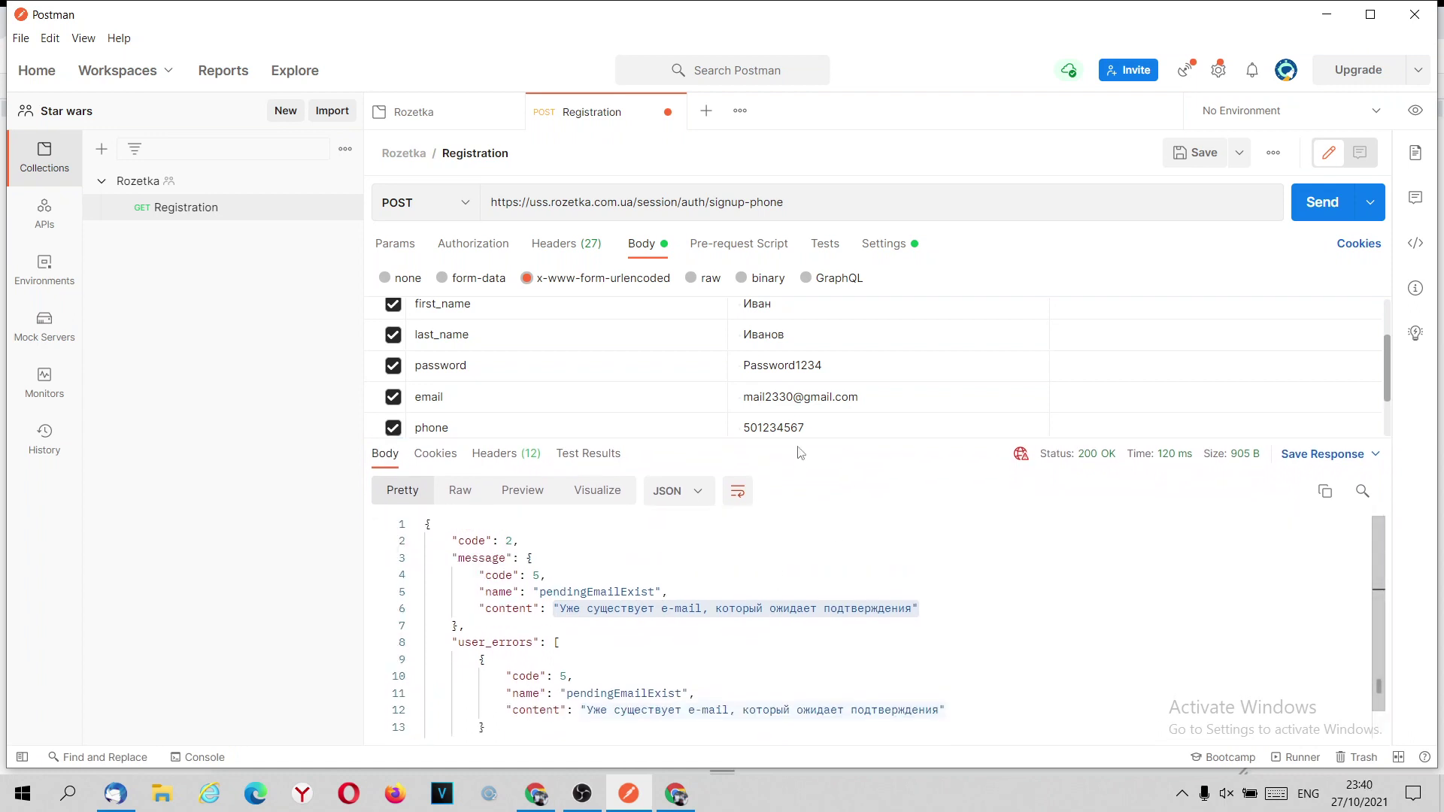
# Append _2 before the @ in the email value and resend, getting 200 OK resendCodeSuccess.
pyautogui.click(793, 396)
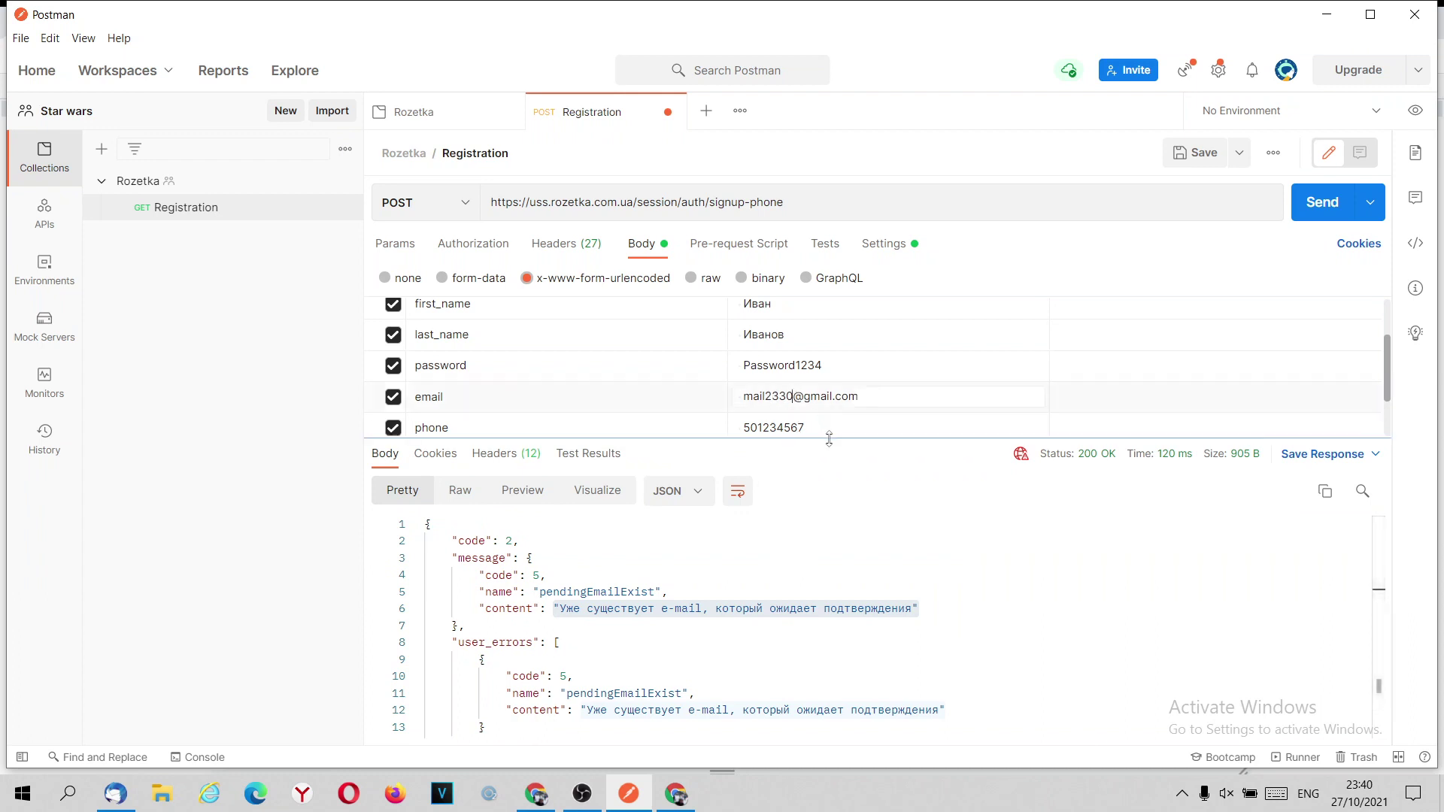
pyautogui.write('_2')
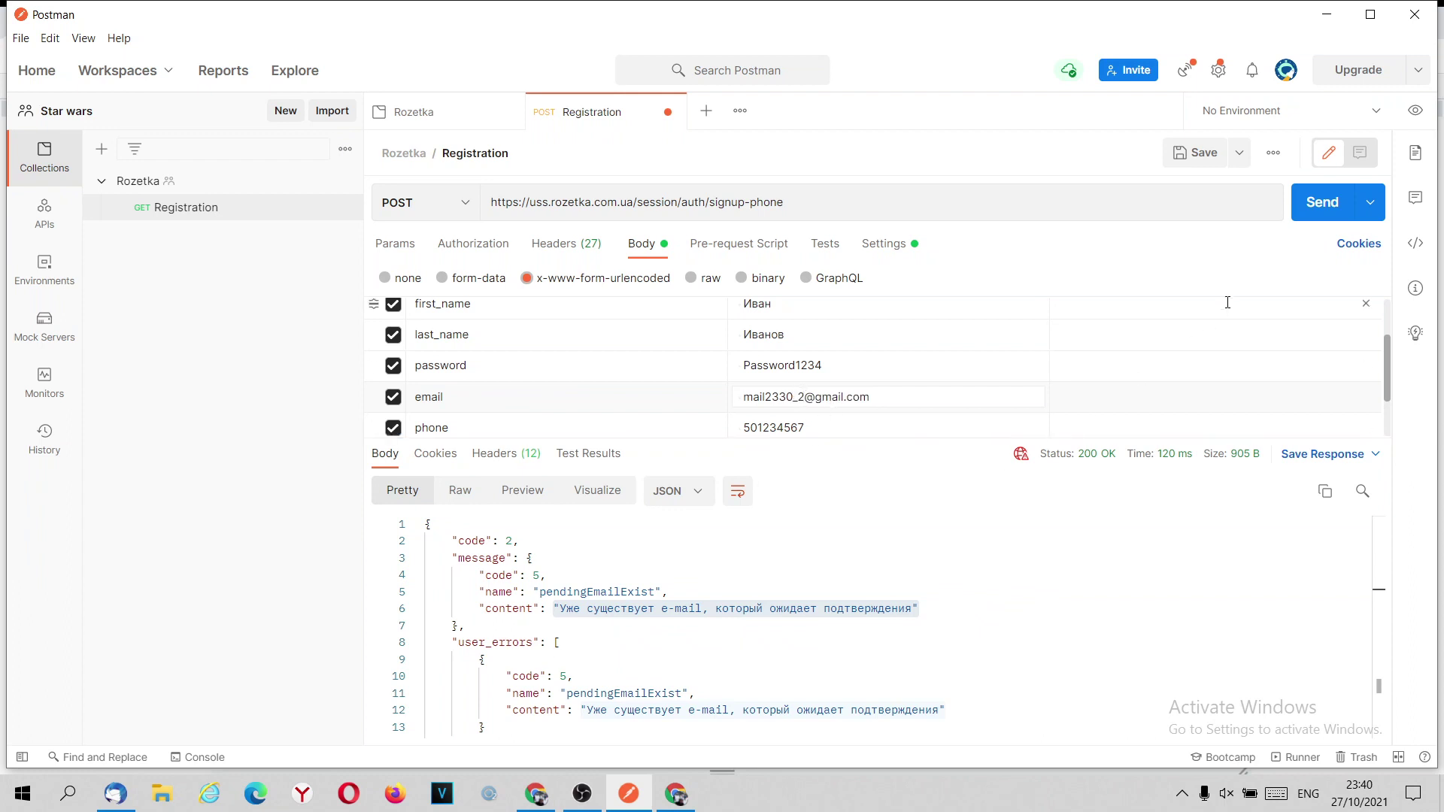
pyautogui.click(1313, 214)
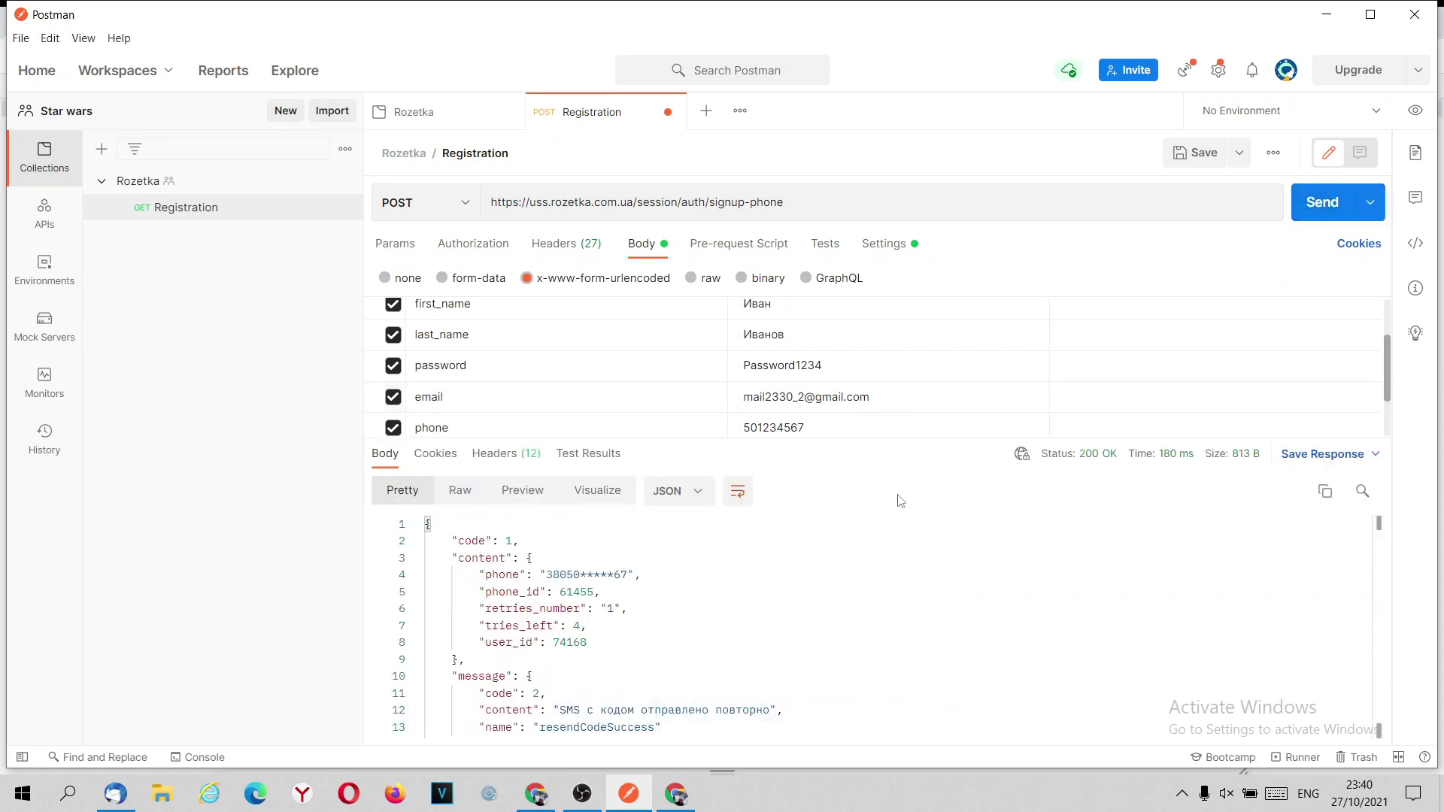
pyautogui.moveTo(797, 442); pyautogui.dragTo(786, 348)
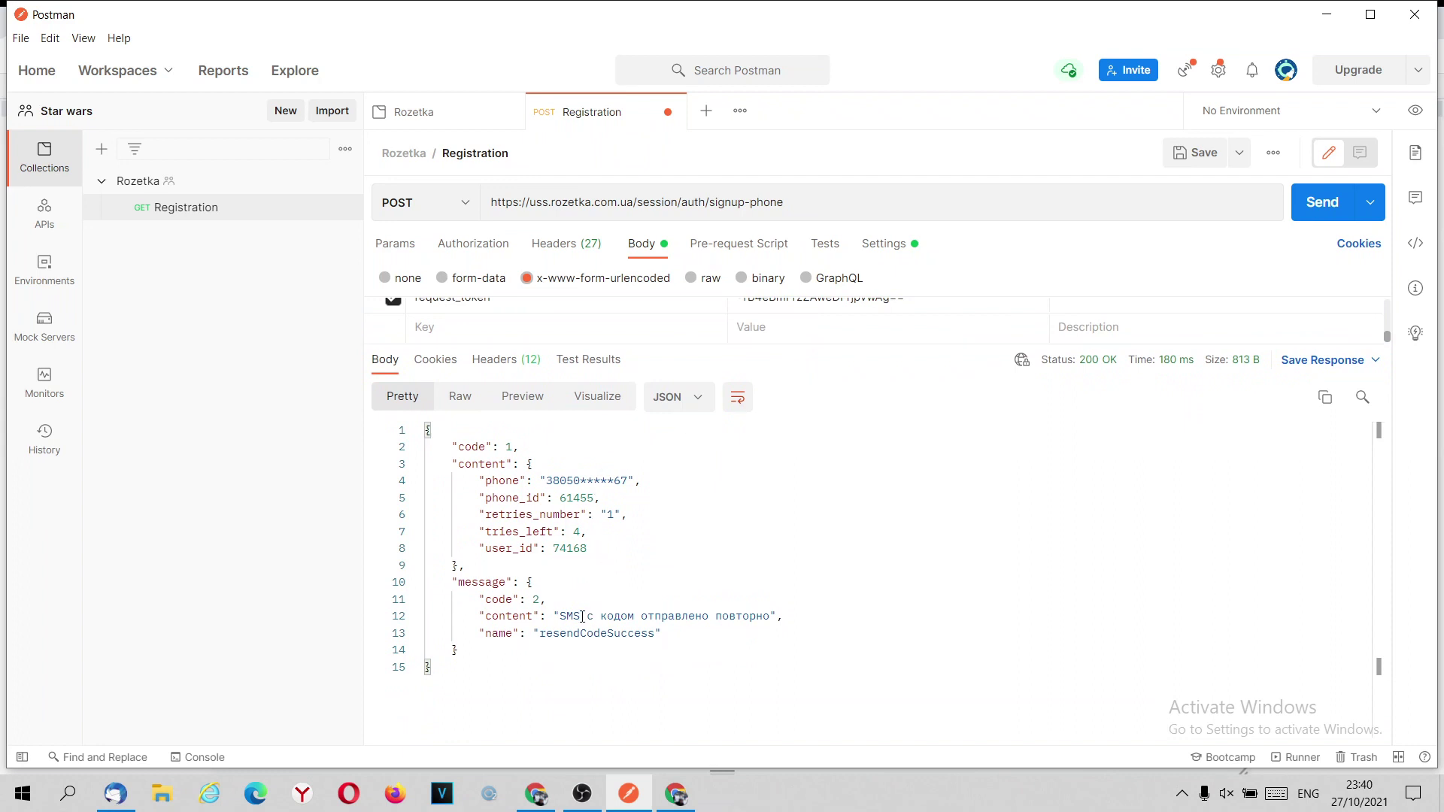
pyautogui.moveTo(553, 618); pyautogui.dragTo(790, 614)
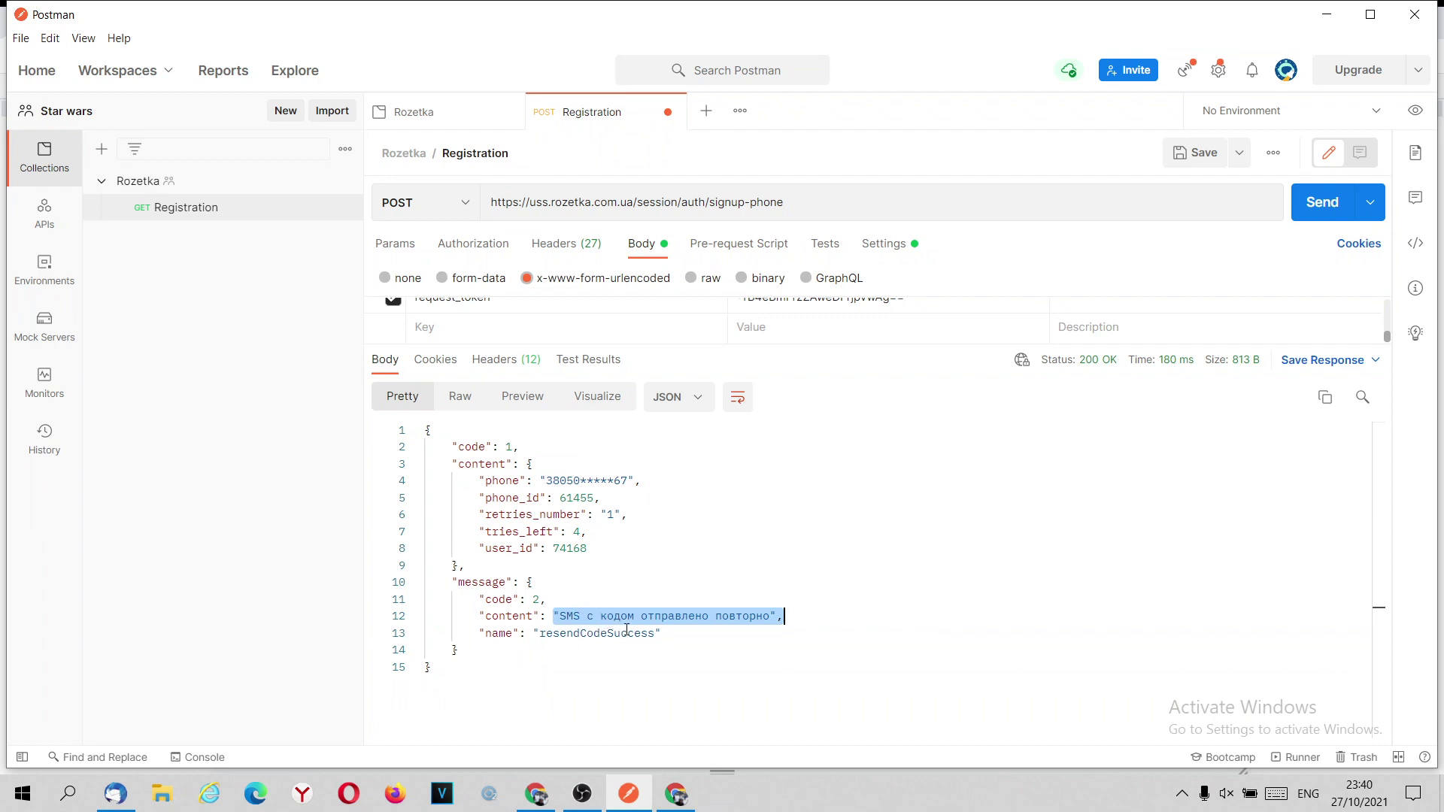
pyautogui.click(645, 676)
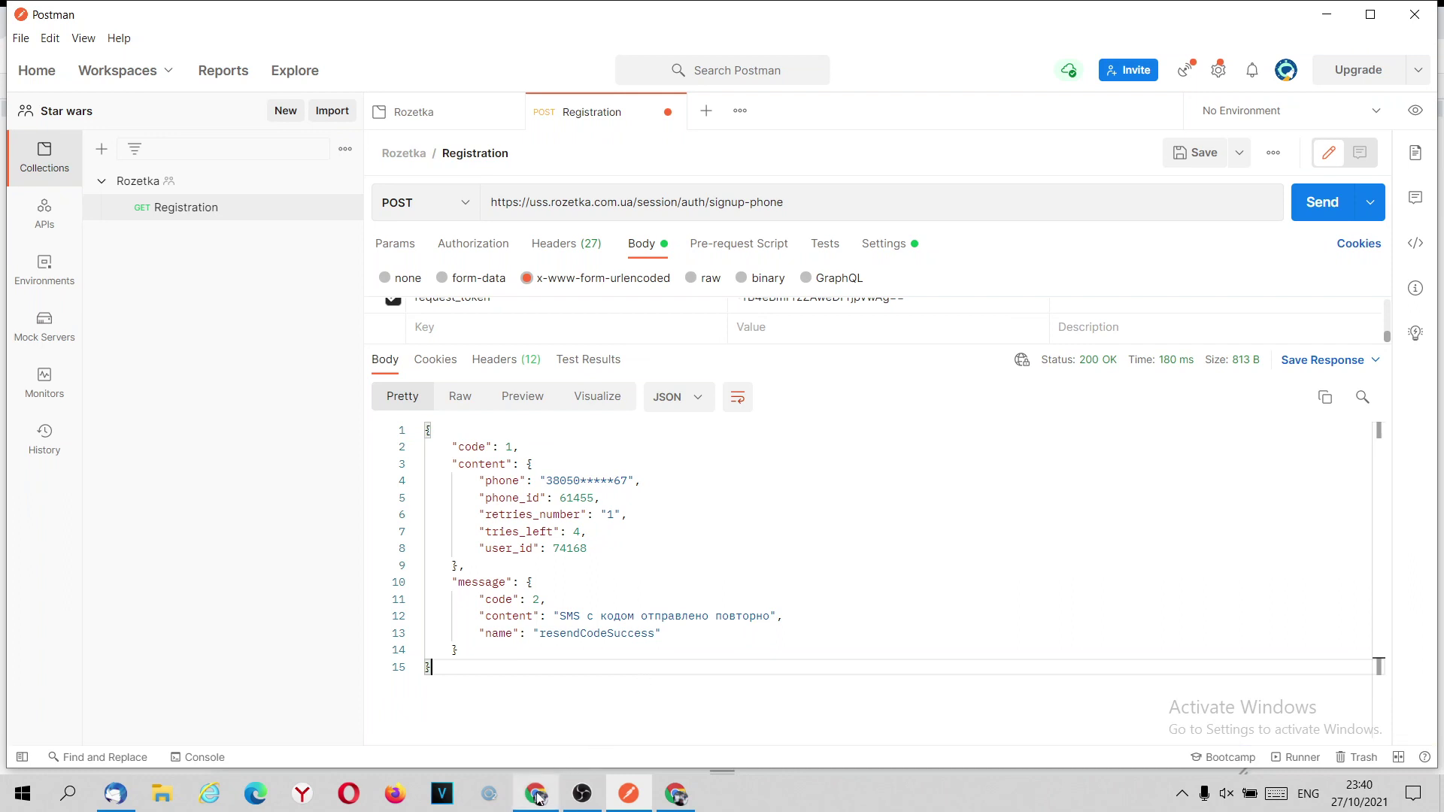
pyautogui.click(535, 794)
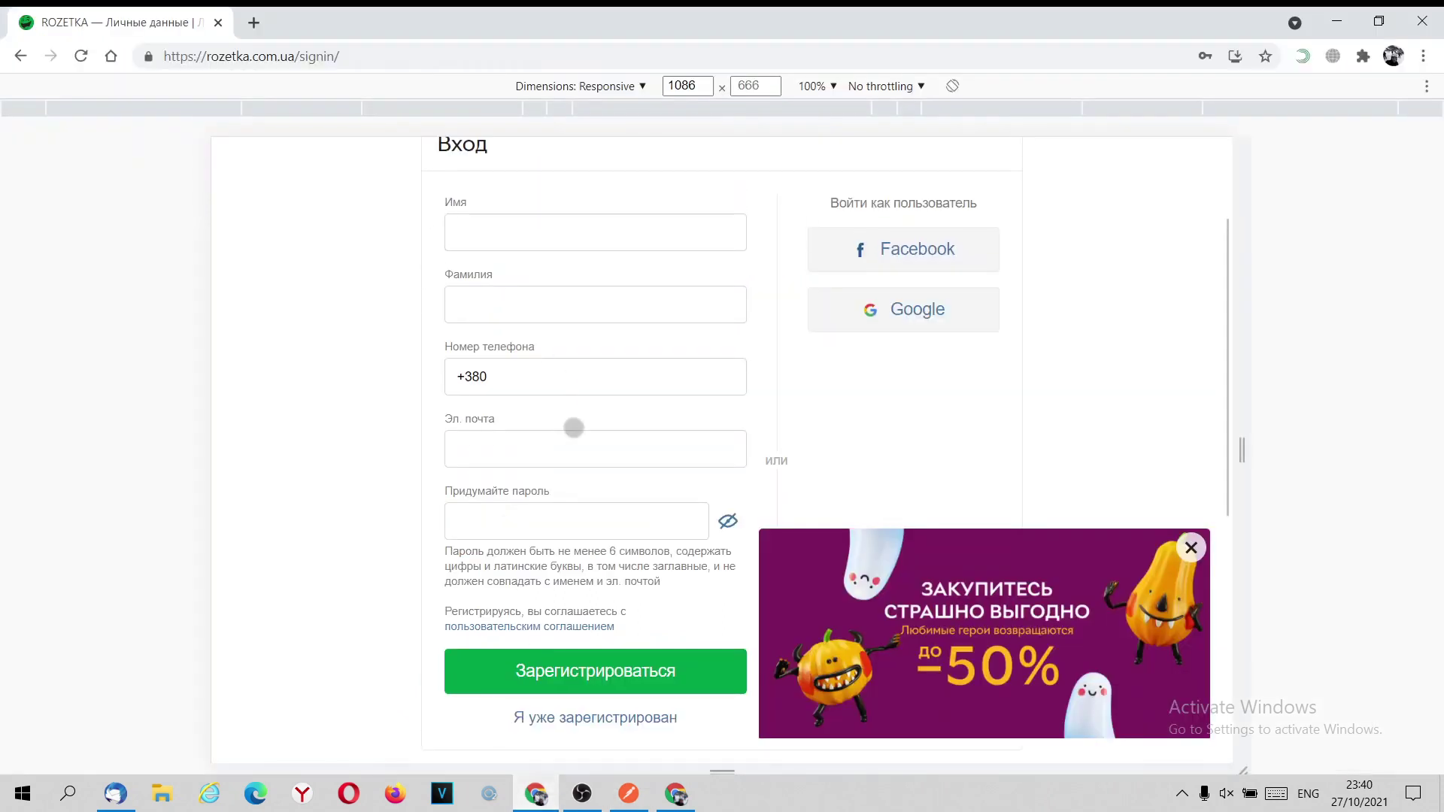
pyautogui.scroll(3, 571, 425)
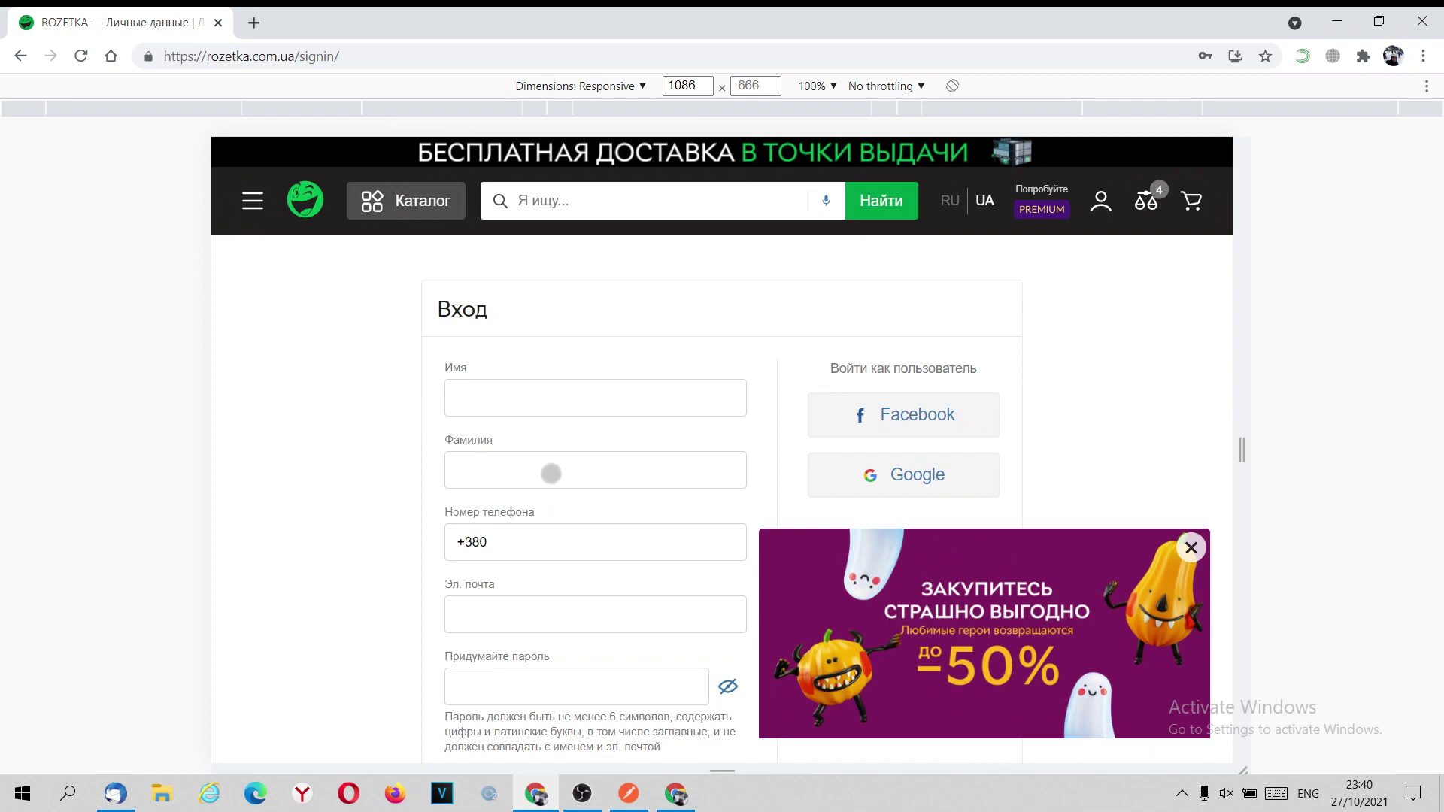
pyautogui.scroll(-4, 548, 522)
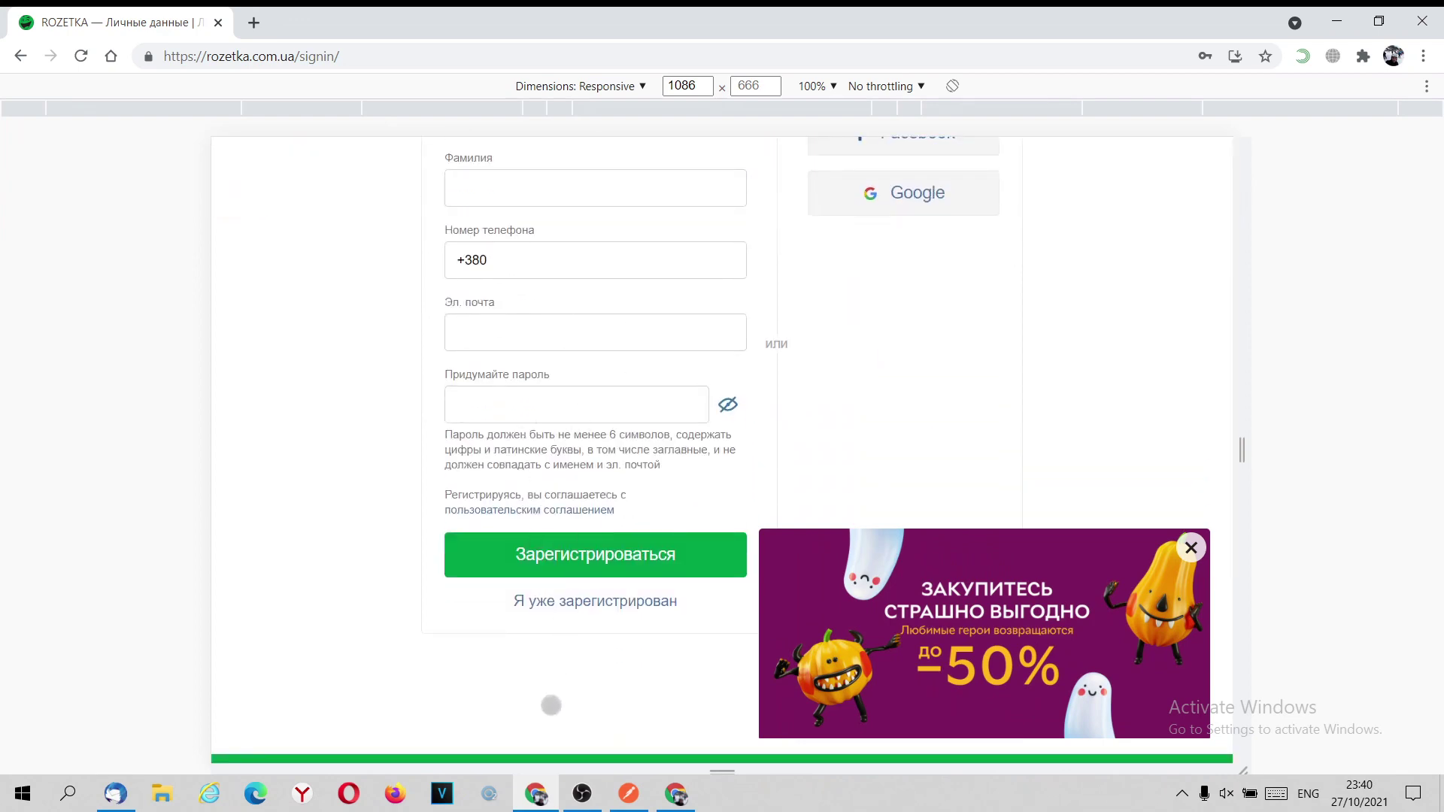
pyautogui.click(676, 793)
pyautogui.click(624, 803)
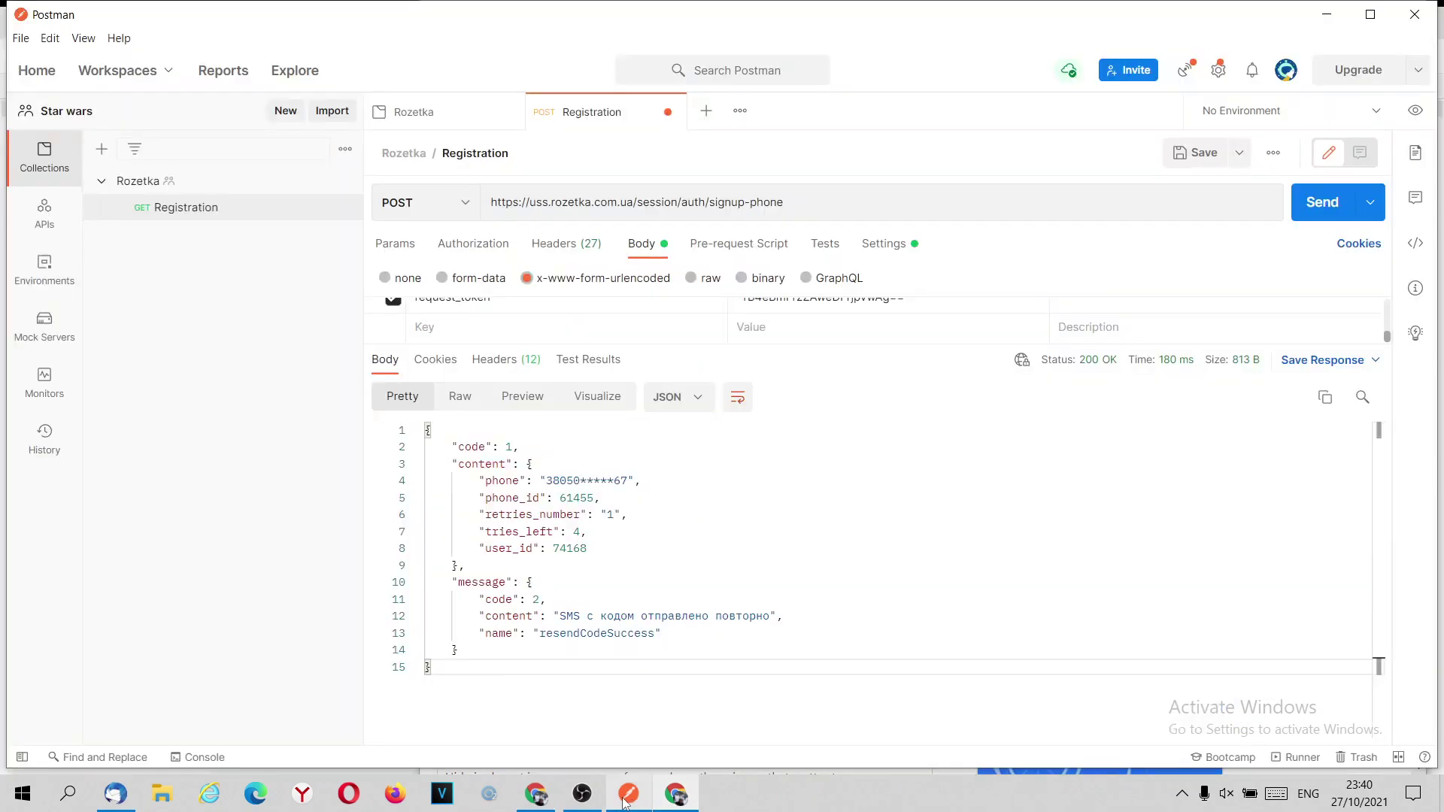